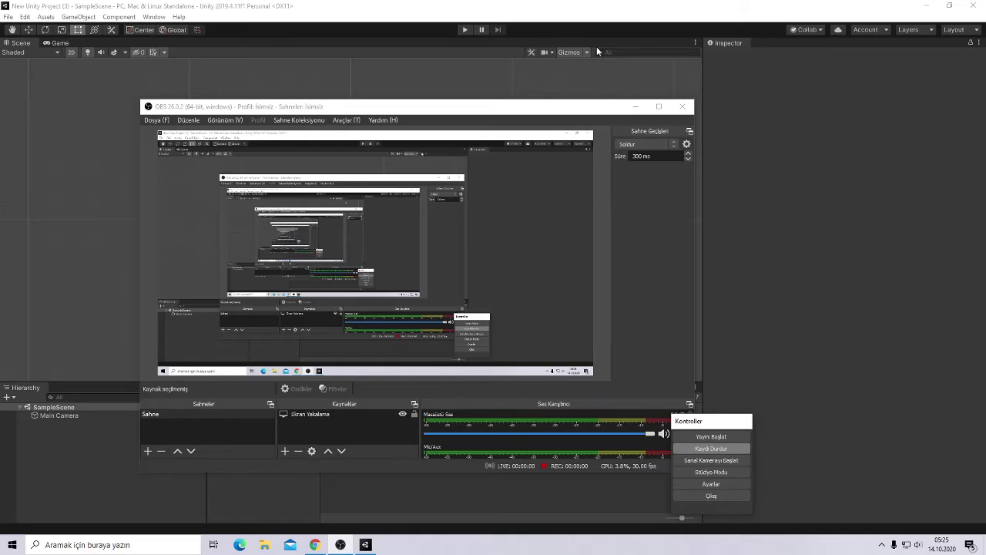
# Minimize OBS to bring Unity forward, select the Main Camera and switch to the Hand tool
pyautogui.click(635, 106)
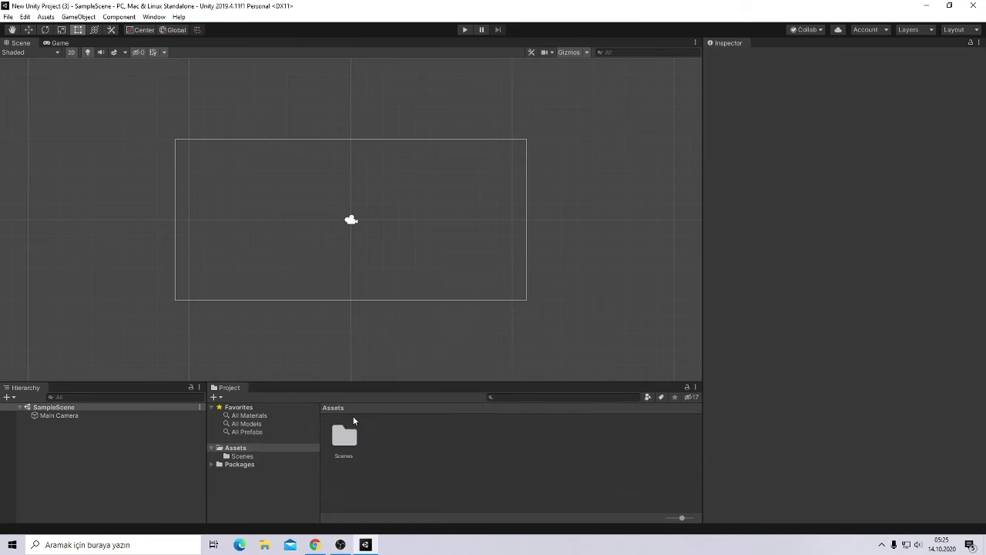
pyautogui.click(125, 415)
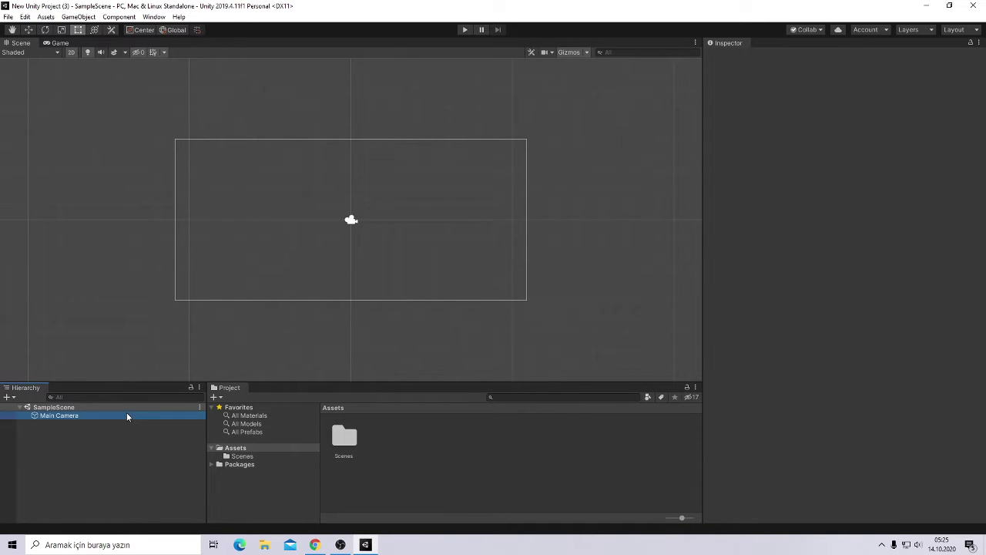
pyautogui.click(347, 223)
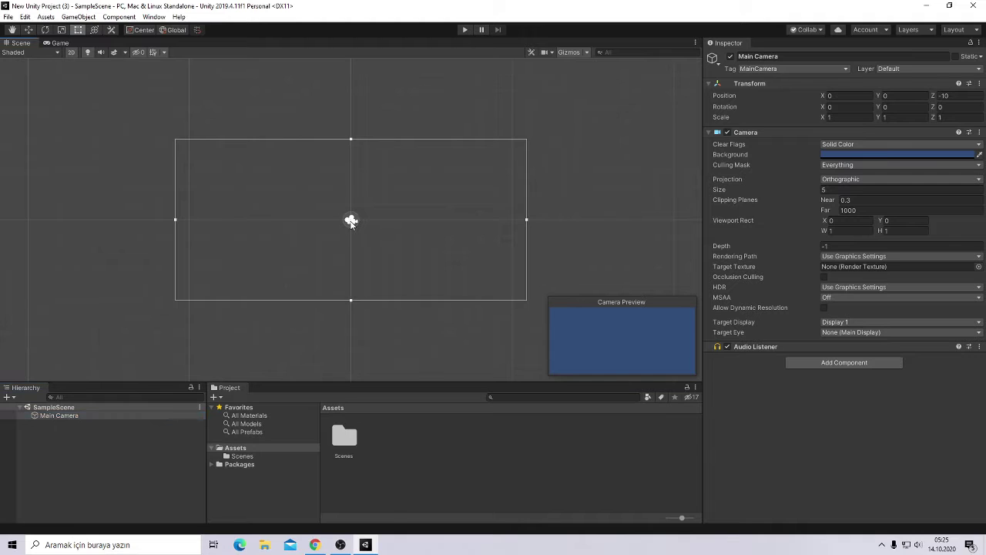
pyautogui.click(11, 29)
pyautogui.click(45, 16)
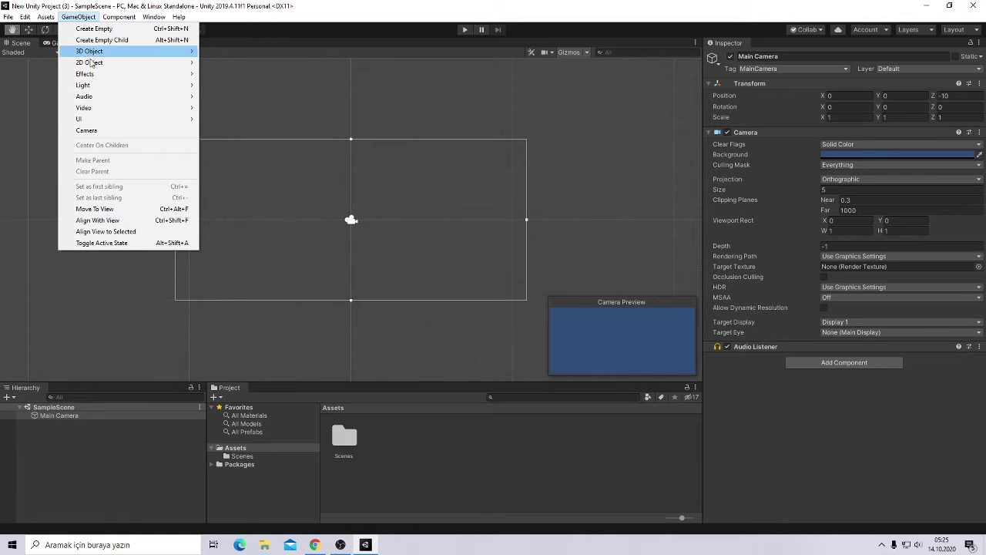
# Add a New Sprite to the scene from GameObject > 2D Object
pyautogui.moveTo(90, 64)
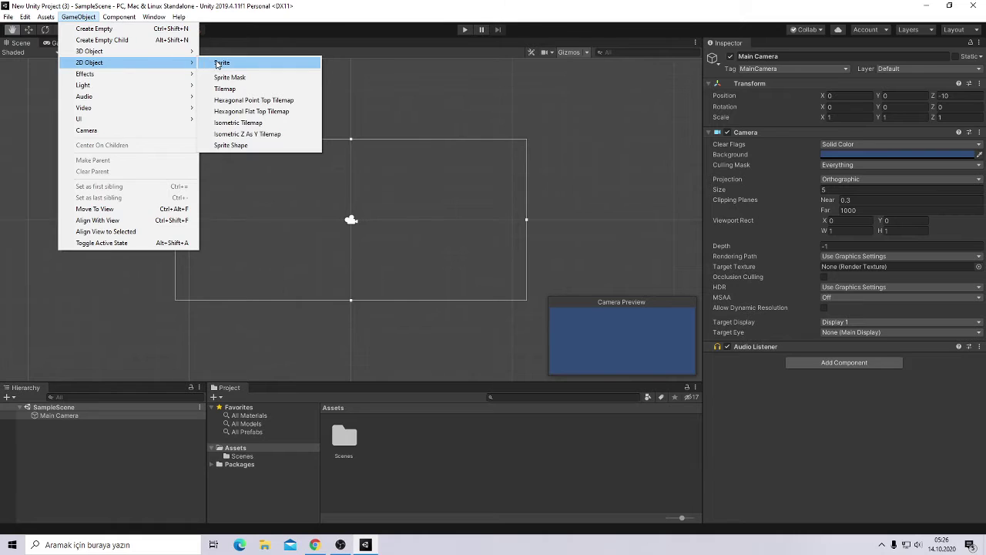
pyautogui.click(222, 63)
pyautogui.moveTo(313, 211)
pyautogui.mouseDown()
pyautogui.moveTo(332, 245)
pyautogui.moveTo(318, 222)
pyautogui.mouseUp()
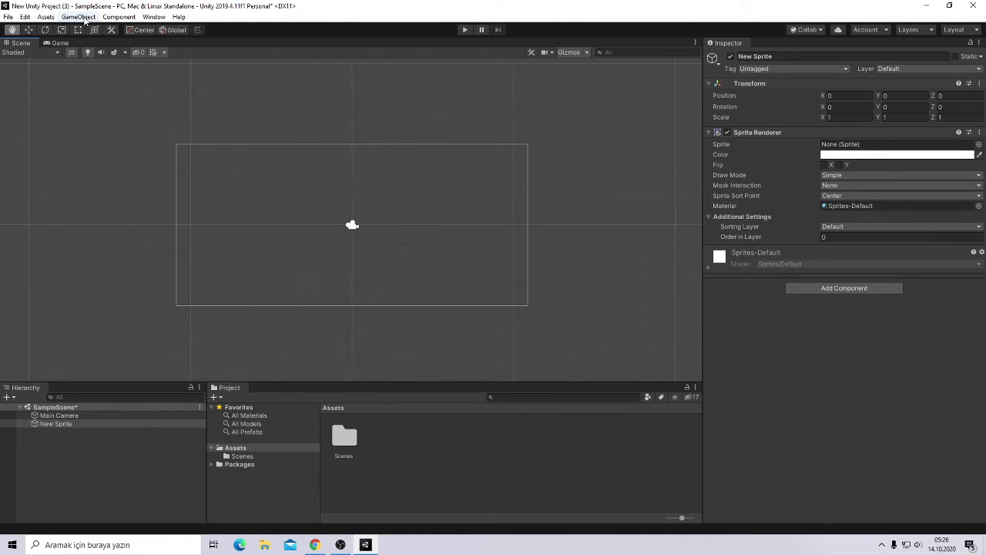
# Add a New Sprite Mask as a child of New Sprite
pyautogui.click(78, 16)
pyautogui.moveTo(91, 65)
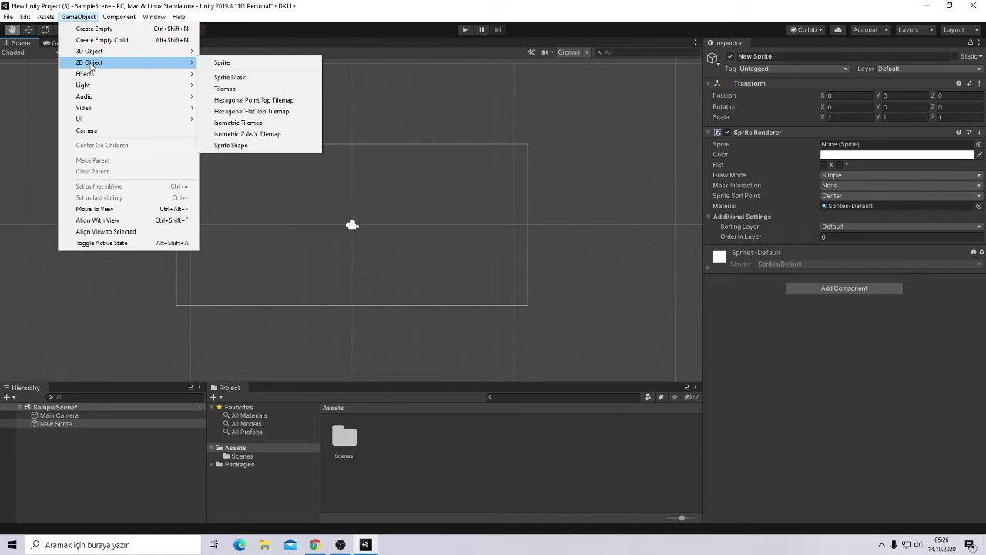
pyautogui.click(251, 77)
# Zoom and pan the Scene view to recentre on the camera frame
pyautogui.scroll(1, 343, 226)
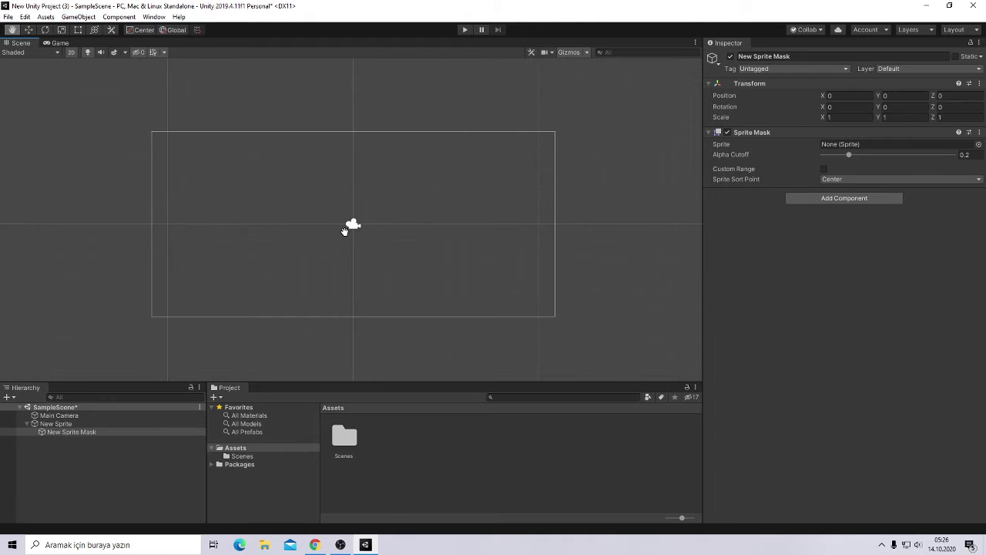
pyautogui.scroll(2, 344, 227)
pyautogui.scroll(2, 344, 227)
pyautogui.scroll(2, 345, 226)
pyautogui.scroll(-2, 345, 227)
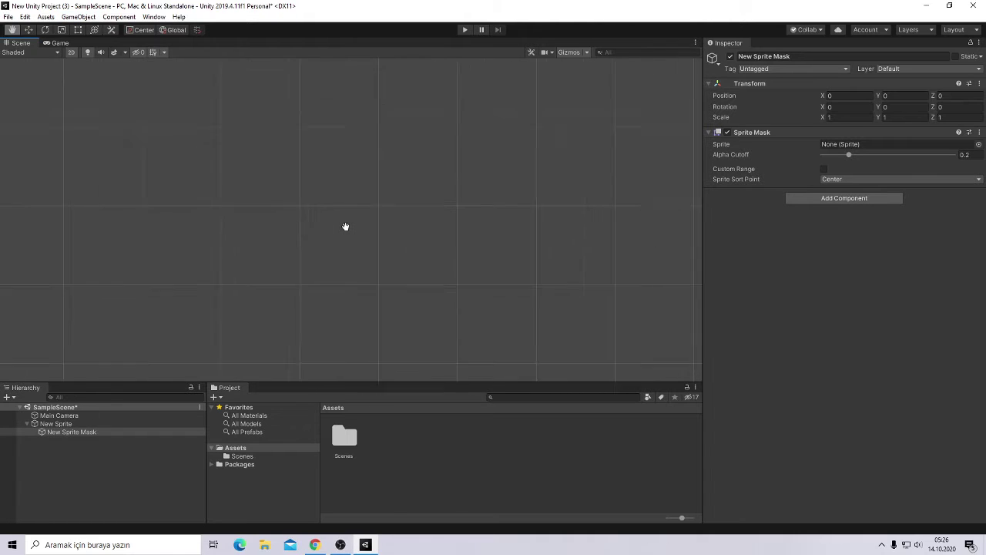
pyautogui.scroll(-2, 345, 226)
pyautogui.scroll(-2, 346, 227)
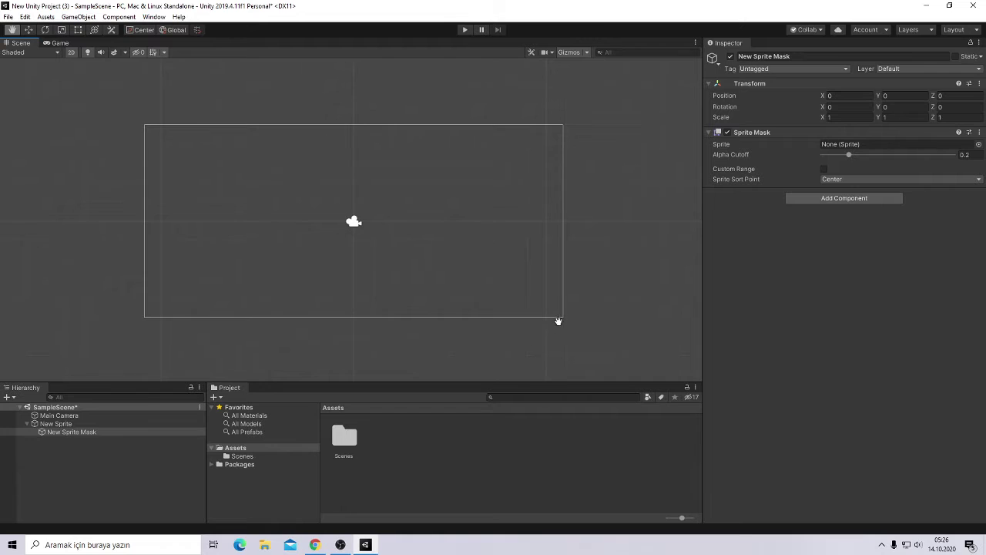
pyautogui.moveTo(557, 321); pyautogui.dragTo(567, 295)
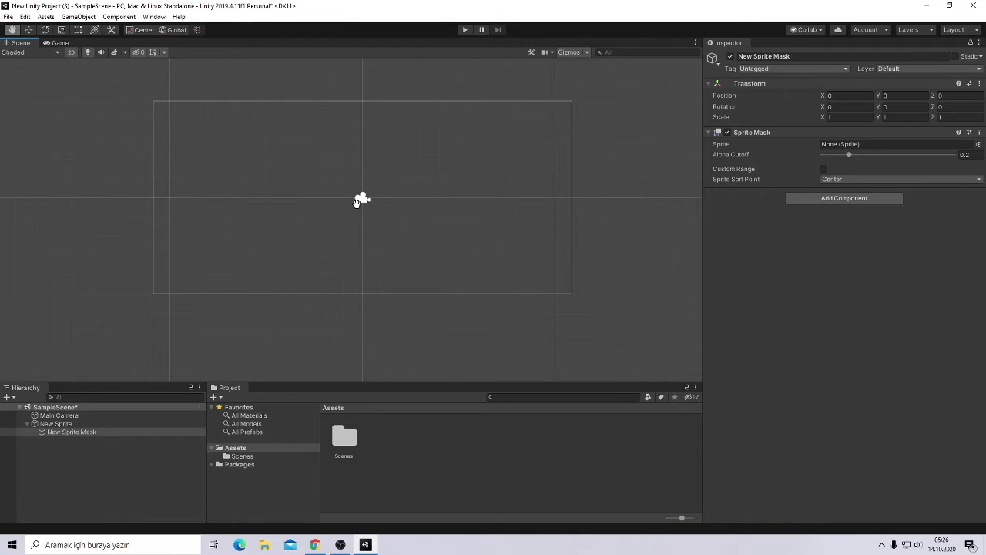
pyautogui.moveTo(356, 202)
pyautogui.mouseDown()
pyautogui.moveTo(390, 200)
pyautogui.moveTo(379, 198)
pyautogui.mouseUp()
pyautogui.scroll(-1, 46, 70)
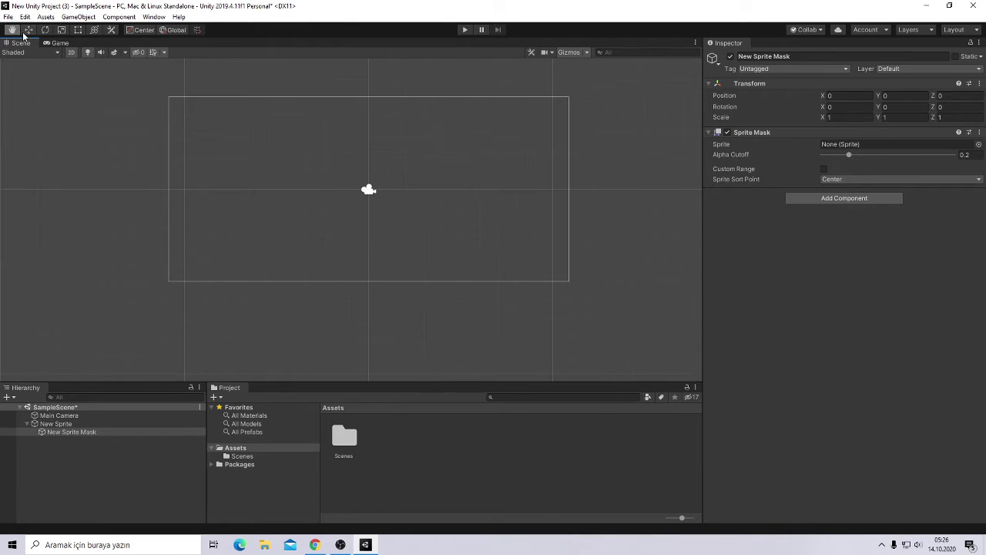
# Move the New Sprite Mask up to Y 0.92 and start Play mode
pyautogui.click(28, 30)
pyautogui.moveTo(375, 157); pyautogui.dragTo(420, 136)
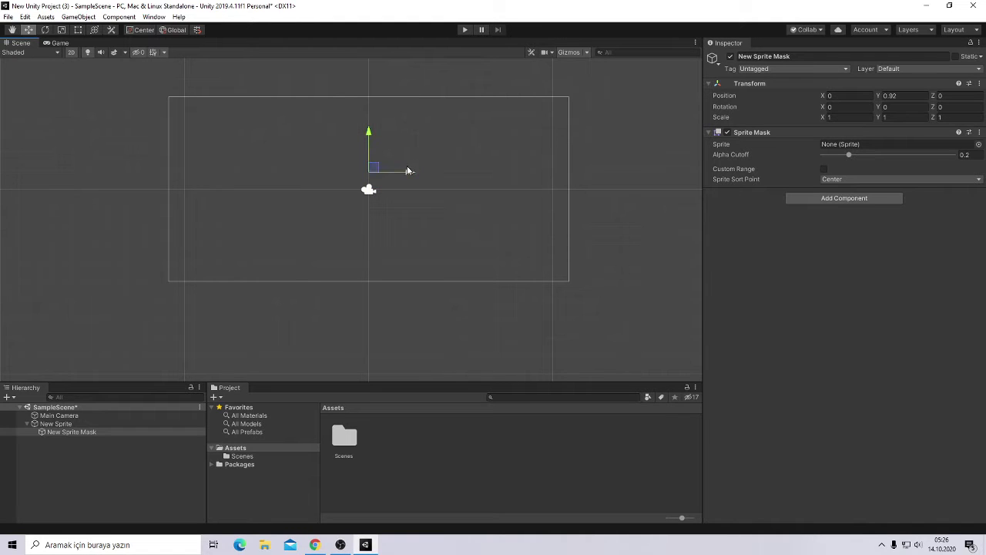
pyautogui.click(464, 30)
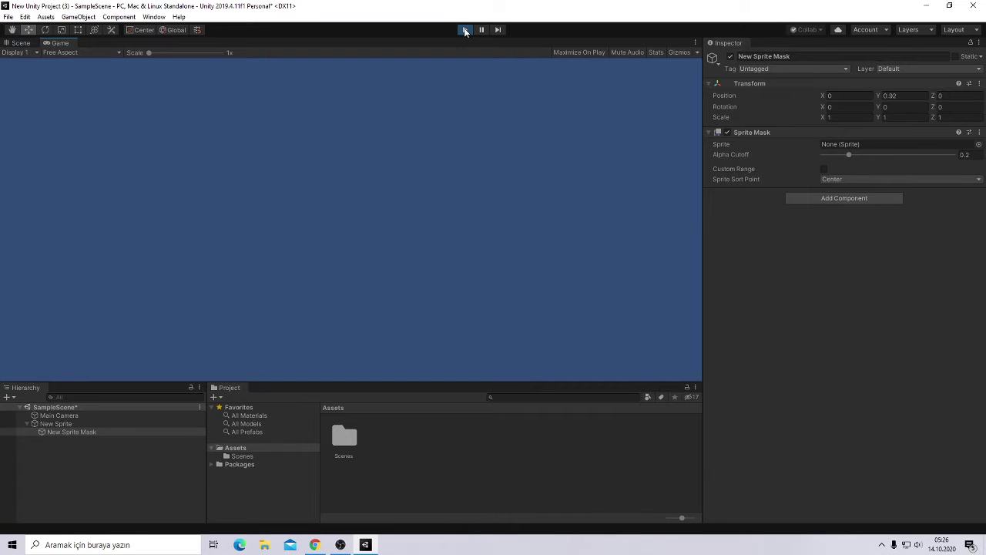
# Stop Play mode and move the Main Camera down to Y -0.5
pyautogui.click(465, 30)
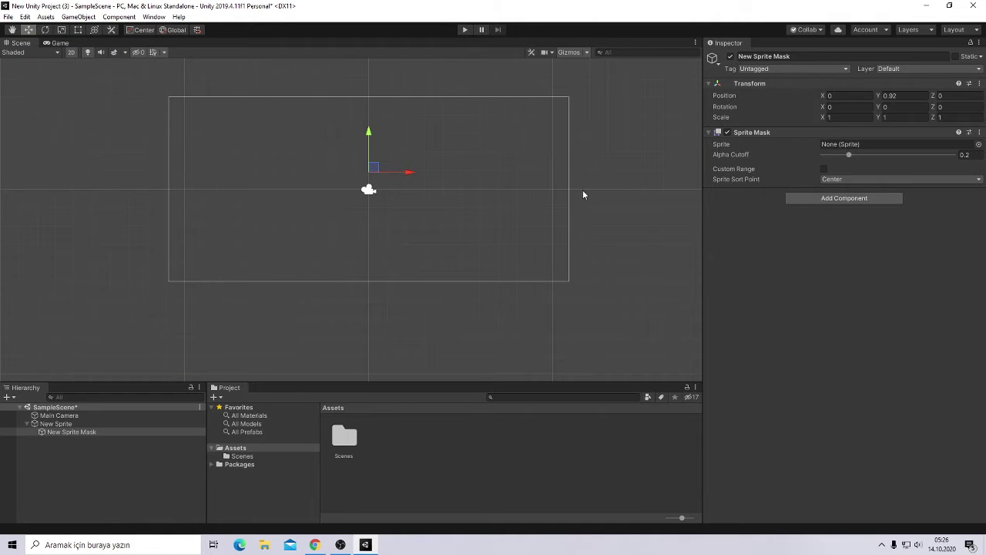
pyautogui.click(544, 194)
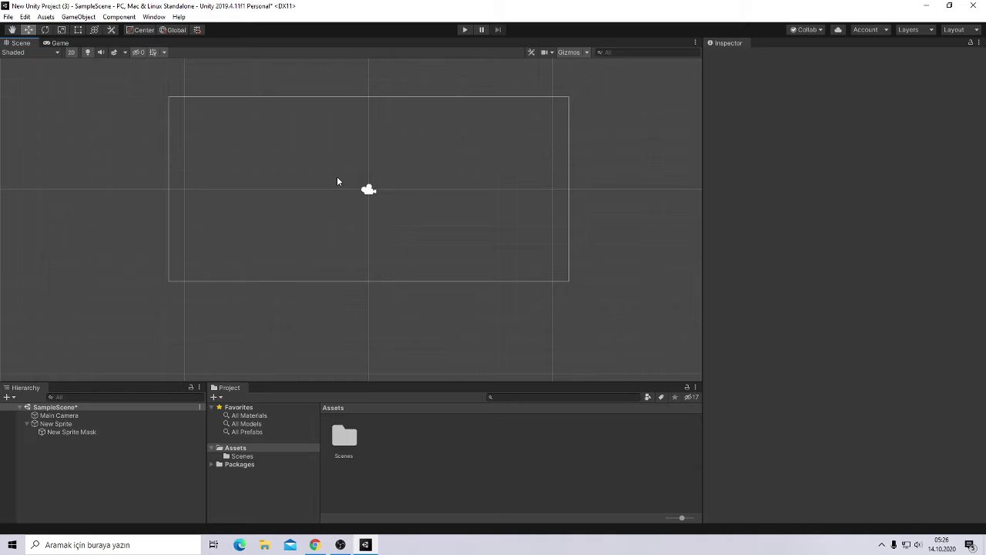
pyautogui.moveTo(310, 253); pyautogui.dragTo(522, 75)
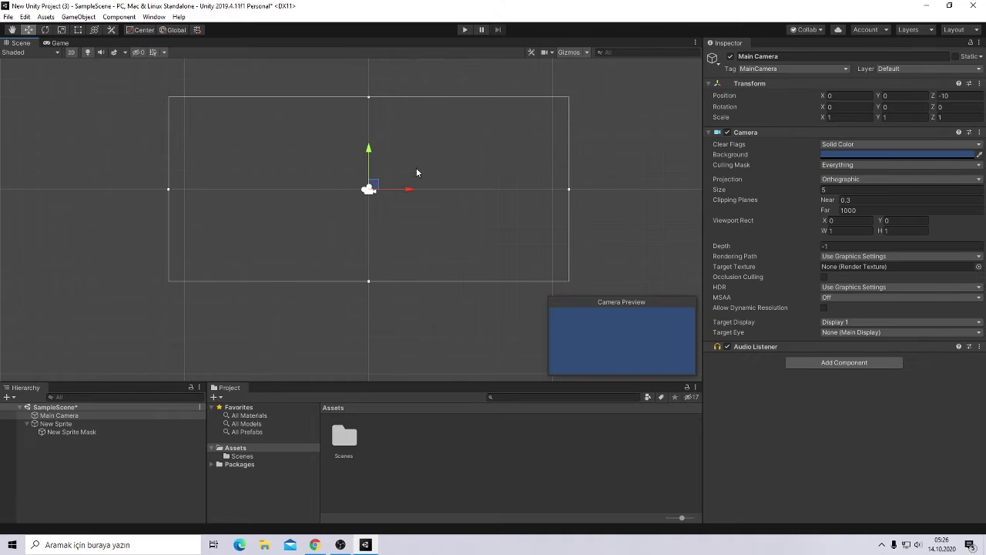
pyautogui.moveTo(371, 152); pyautogui.dragTo(372, 161)
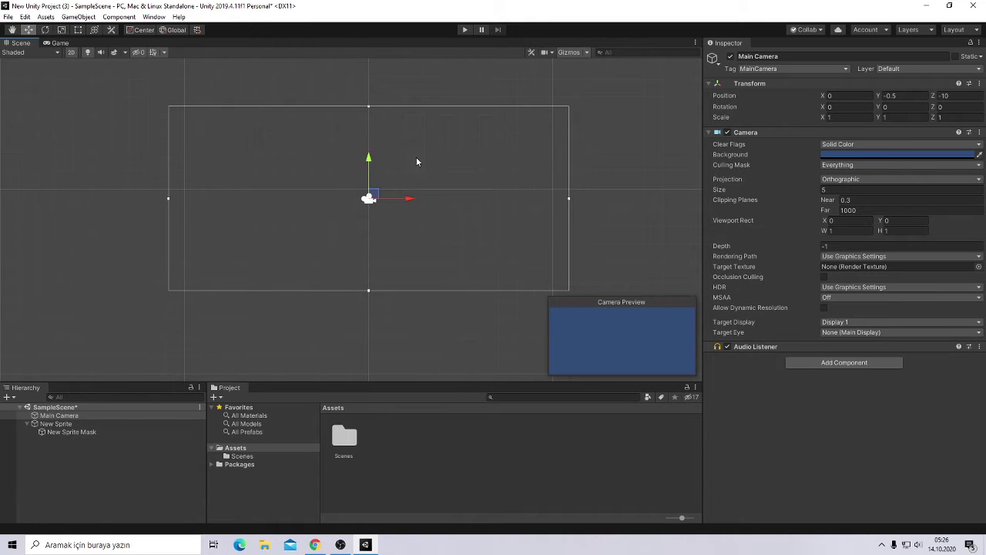
pyautogui.click(385, 191)
# Open the 2D Animation package folder in the Project panel and select New Sprite Mask
pyautogui.moveTo(190, 231); pyautogui.dragTo(379, 202)
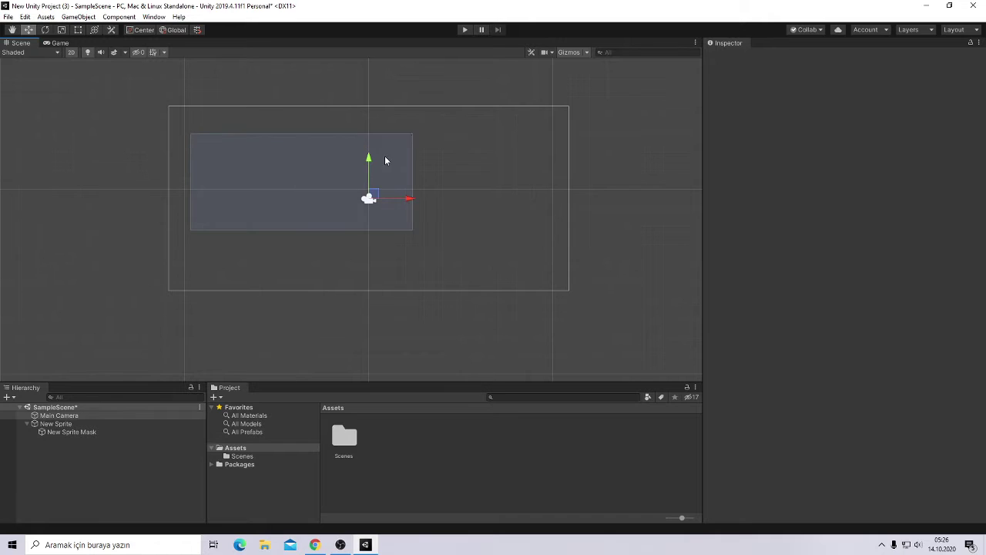
pyautogui.click(242, 457)
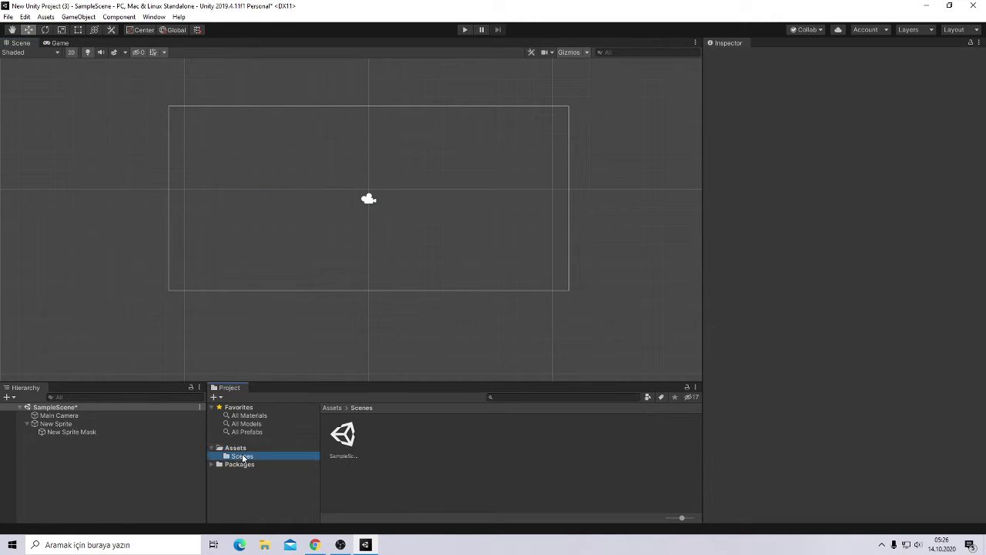
pyautogui.click(240, 464)
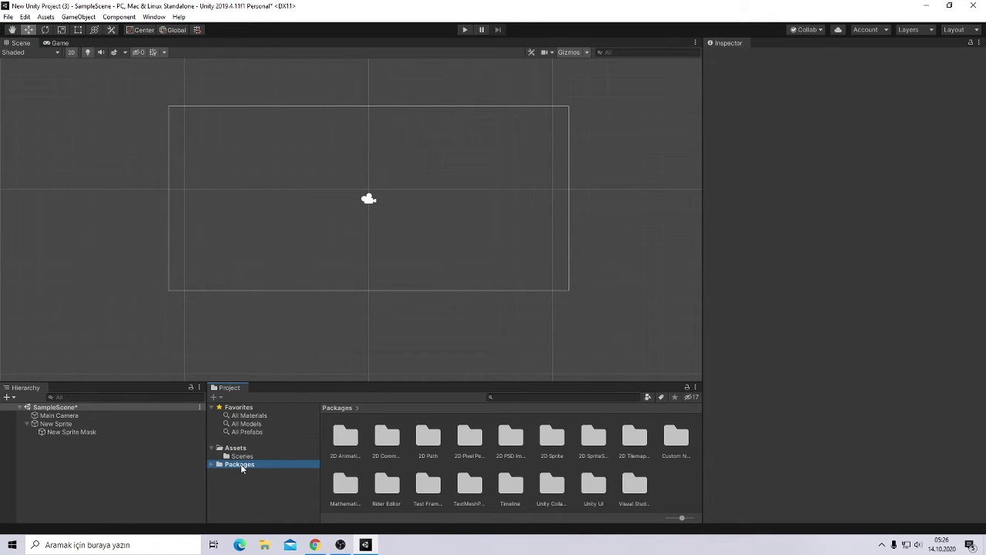
pyautogui.doubleClick(347, 444)
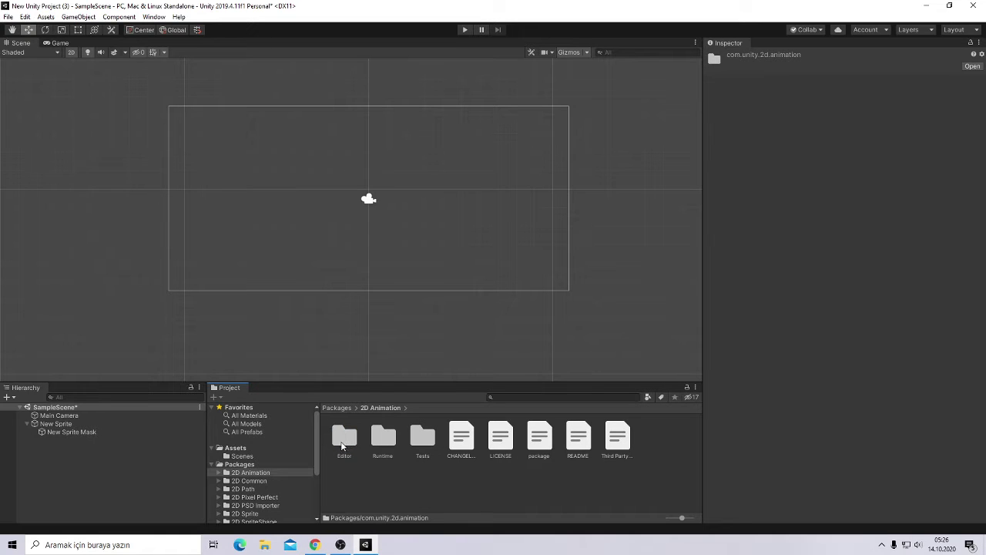
pyautogui.click(60, 433)
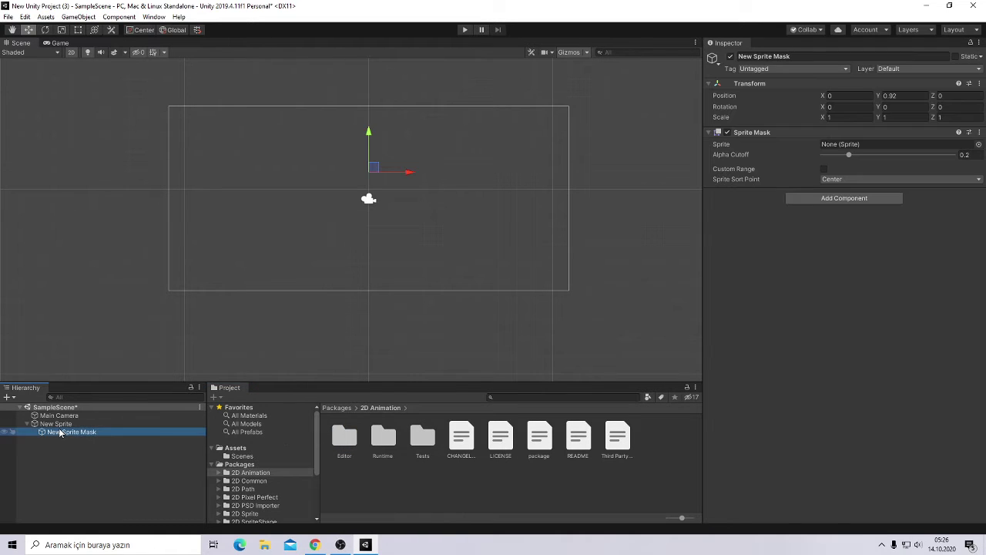
pyautogui.scroll(2, 366, 179)
pyautogui.scroll(2, 365, 174)
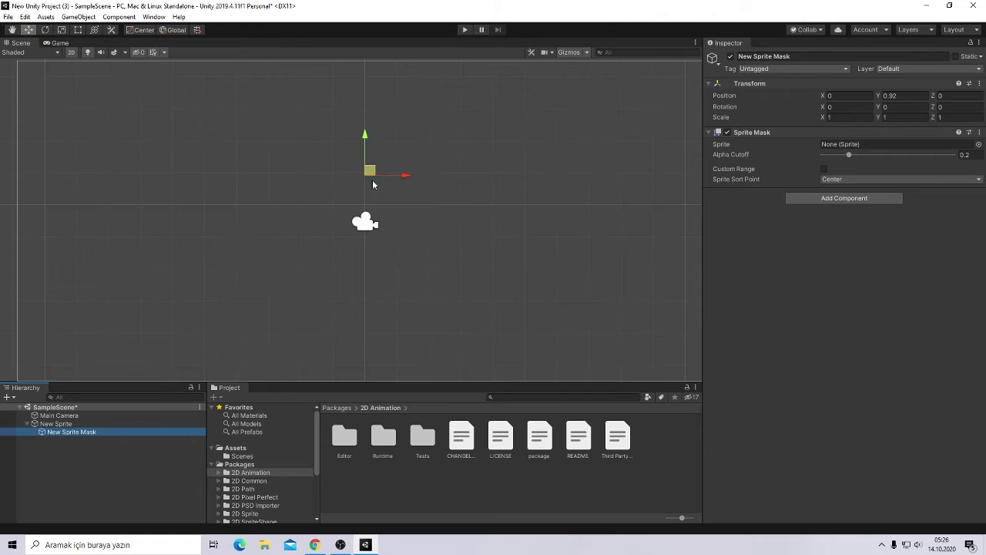
pyautogui.scroll(2, 362, 161)
pyautogui.scroll(2, 358, 149)
pyautogui.scroll(2, 354, 162)
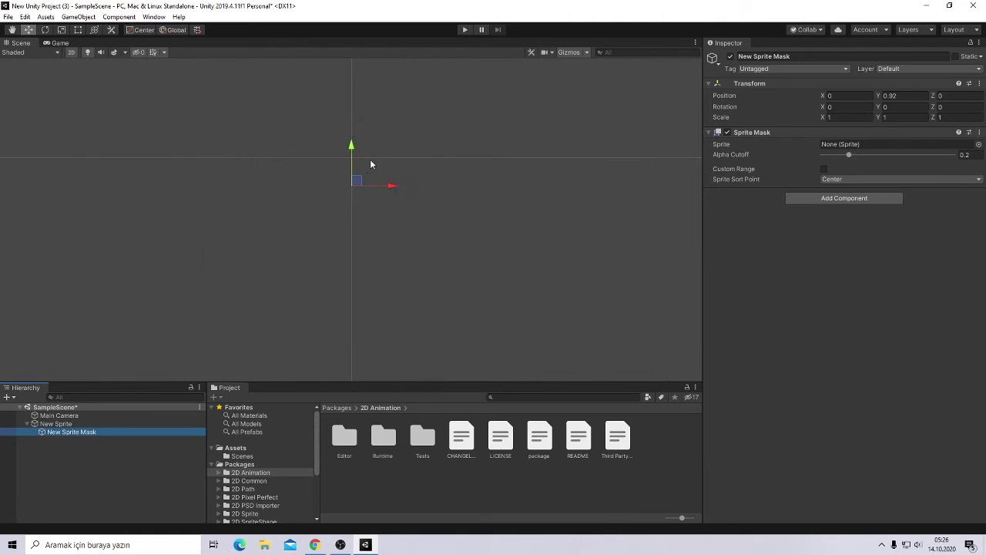
pyautogui.scroll(1, 362, 166)
pyautogui.scroll(1, 347, 188)
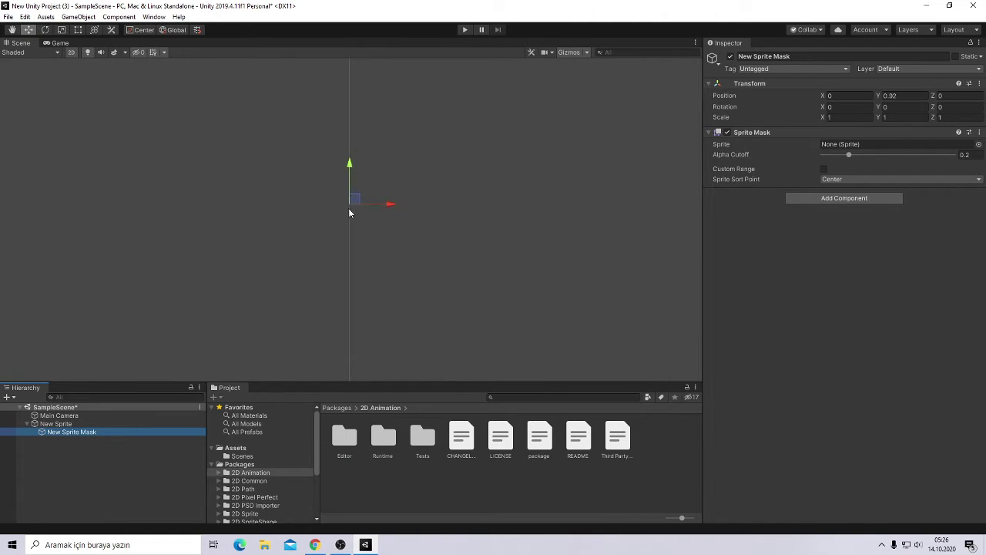
pyautogui.scroll(1, 349, 208)
pyautogui.scroll(1, 356, 198)
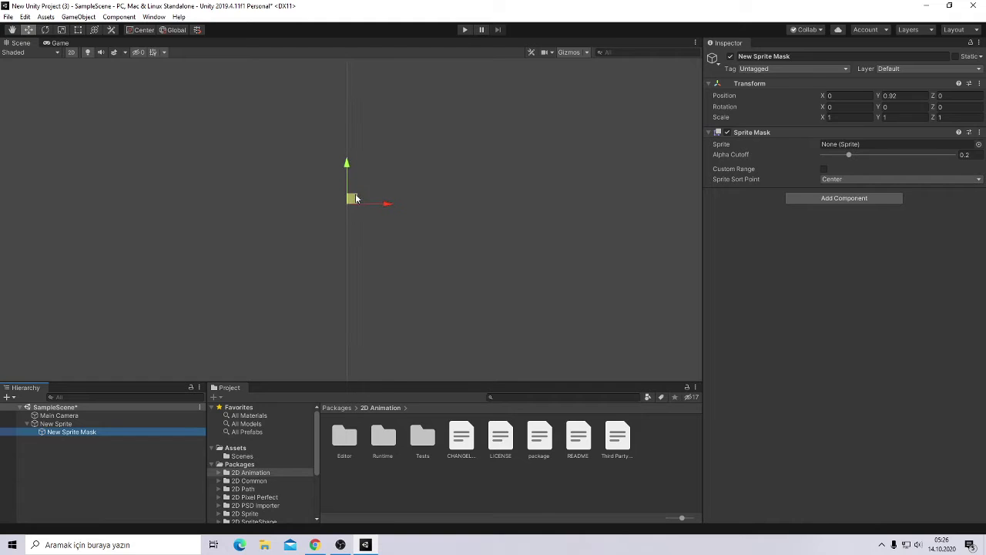
# Set New Sprite Mask's Transform scale to X 7777, Y 5, Z 55
pyautogui.click(851, 117)
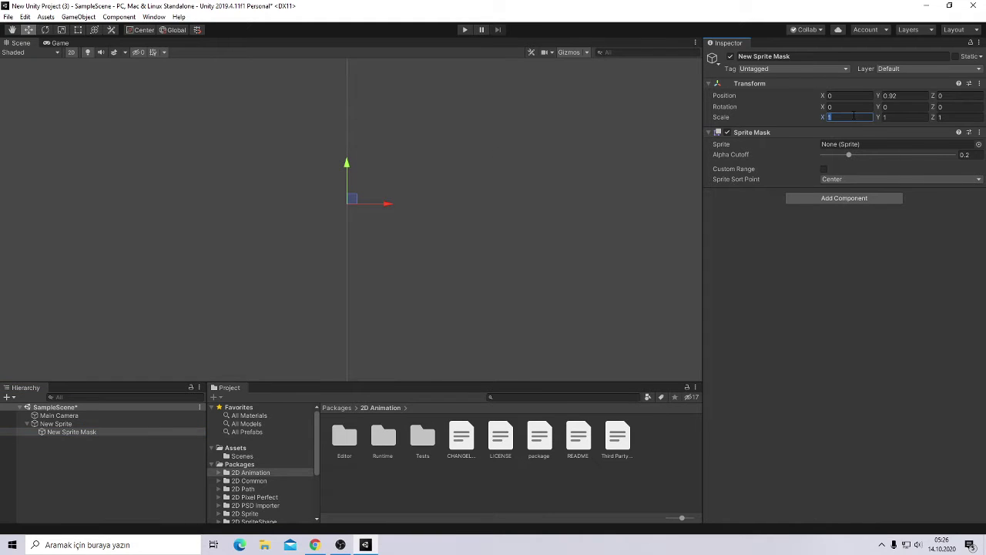
pyautogui.write('7777')
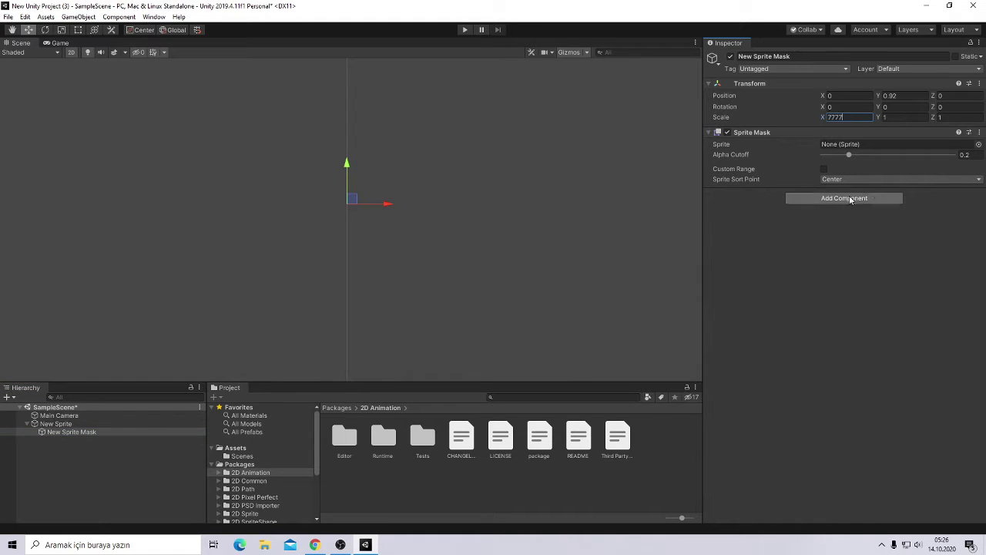
pyautogui.press('Tab')
pyautogui.write('5')
pyautogui.press('Tab')
pyautogui.write('5')
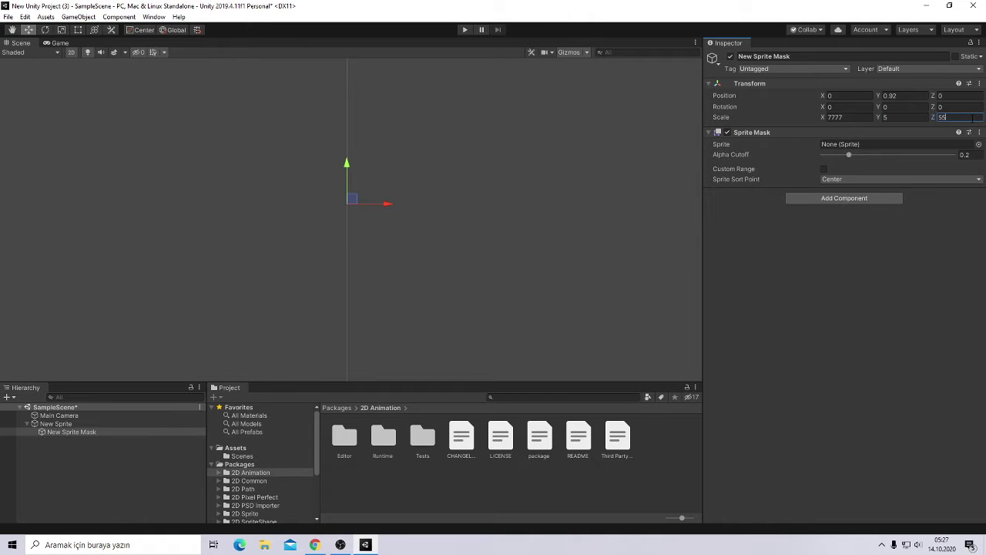
# Scroll down the Inspector and start Play mode to test the scene
pyautogui.scroll(-2, 594, 214)
pyautogui.scroll(-2, 507, 200)
pyautogui.scroll(-1, 501, 138)
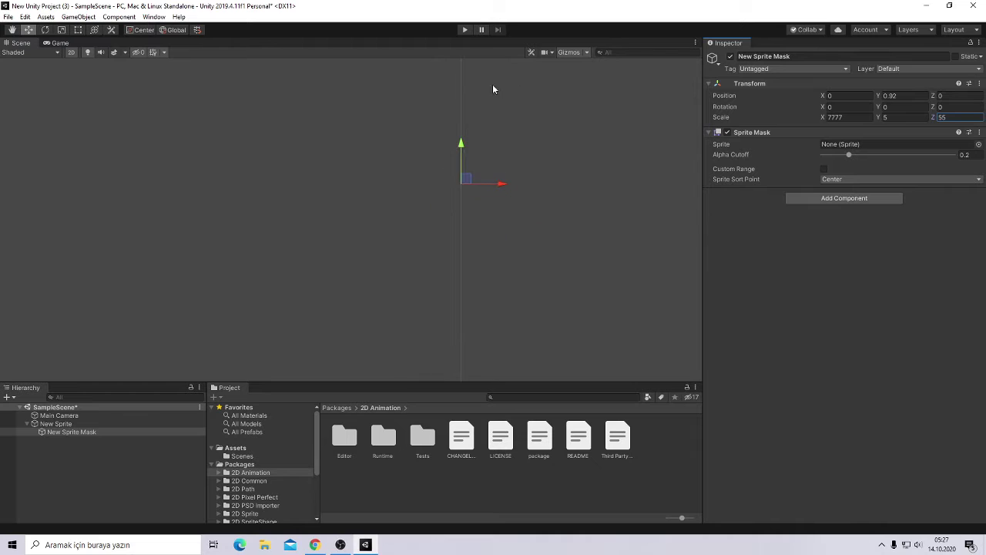
pyautogui.scroll(-1, 493, 107)
pyautogui.click(463, 30)
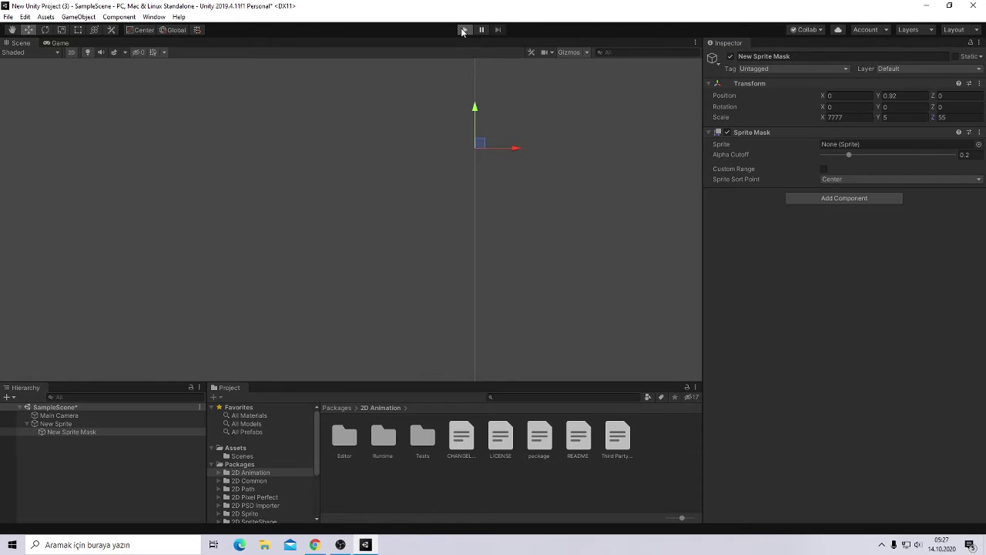
# Stop Play mode, return to the Scene view and pan and zoom it out
pyautogui.click(463, 30)
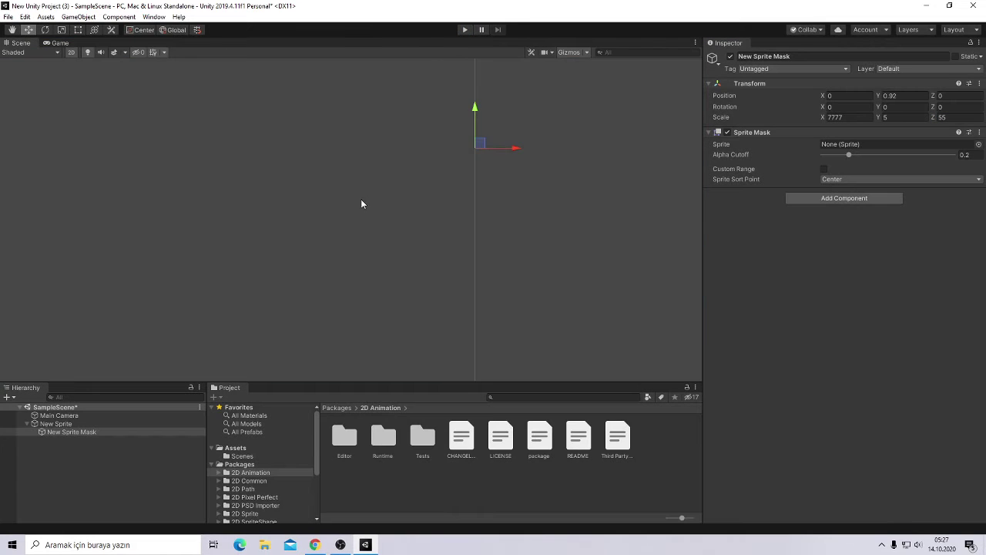
pyautogui.click(58, 42)
pyautogui.click(20, 42)
pyautogui.press('Left')
pyautogui.press('Up')
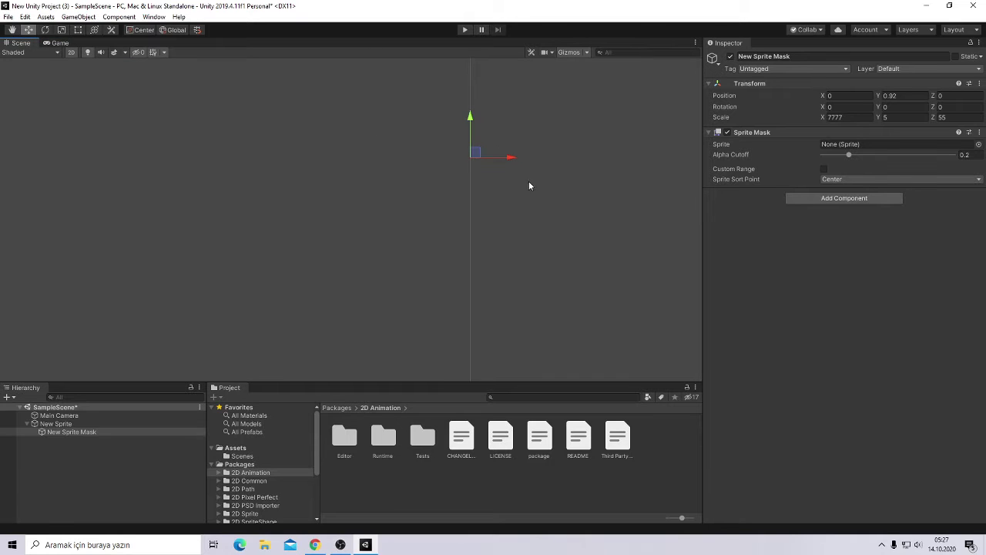
pyautogui.scroll(-3, 505, 232)
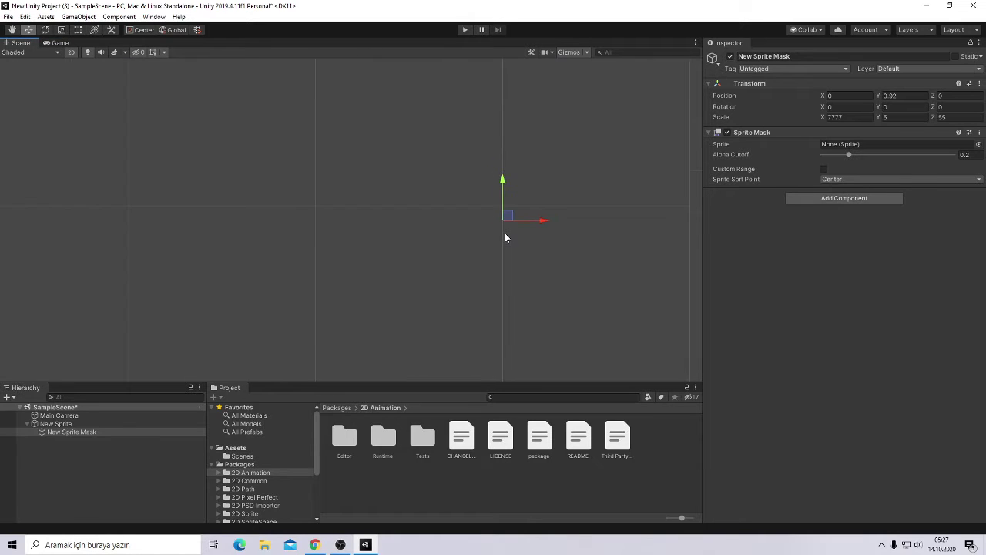
pyautogui.scroll(-2, 501, 251)
pyautogui.scroll(-2, 501, 253)
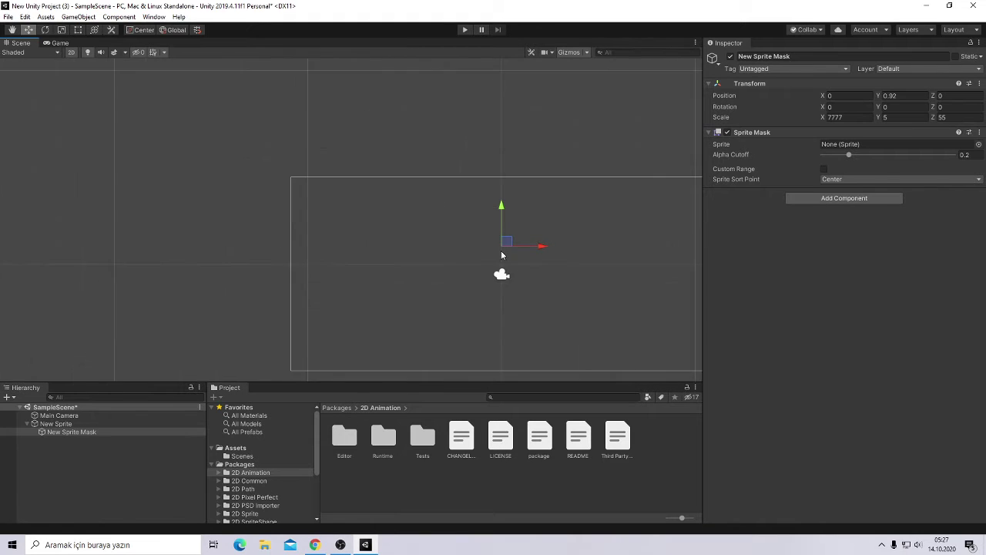
pyautogui.scroll(-2, 502, 253)
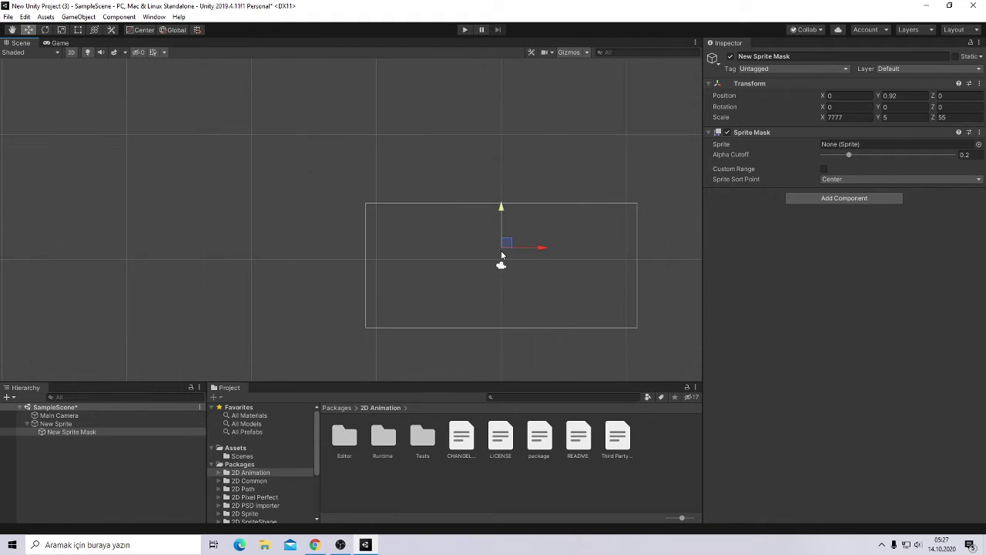
# Browse the Scenes, Assets, 2D Common and 2D Path folders in the Project panel
pyautogui.click(272, 455)
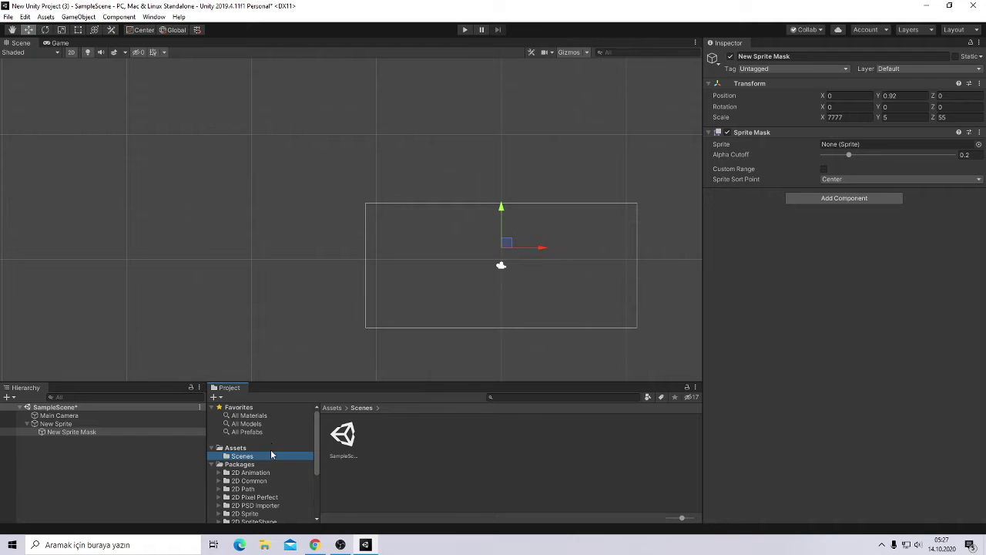
pyautogui.click(272, 448)
pyautogui.click(265, 481)
pyautogui.click(262, 488)
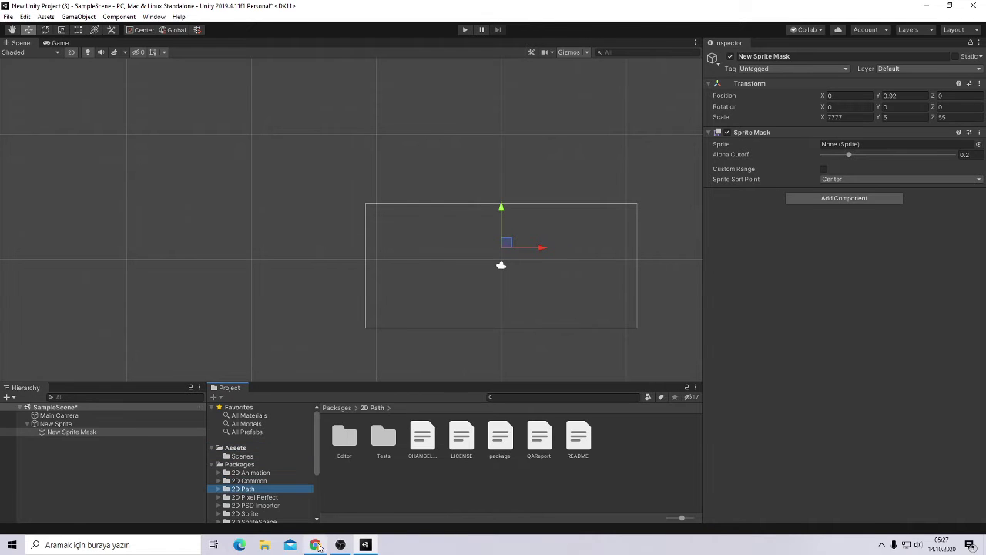
pyautogui.moveTo(336, 549)
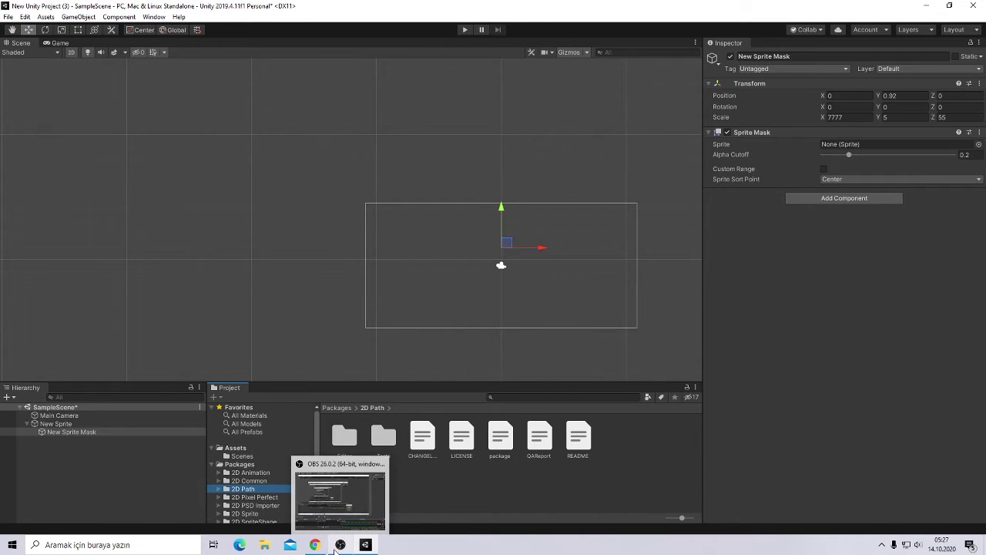
pyautogui.click(334, 549)
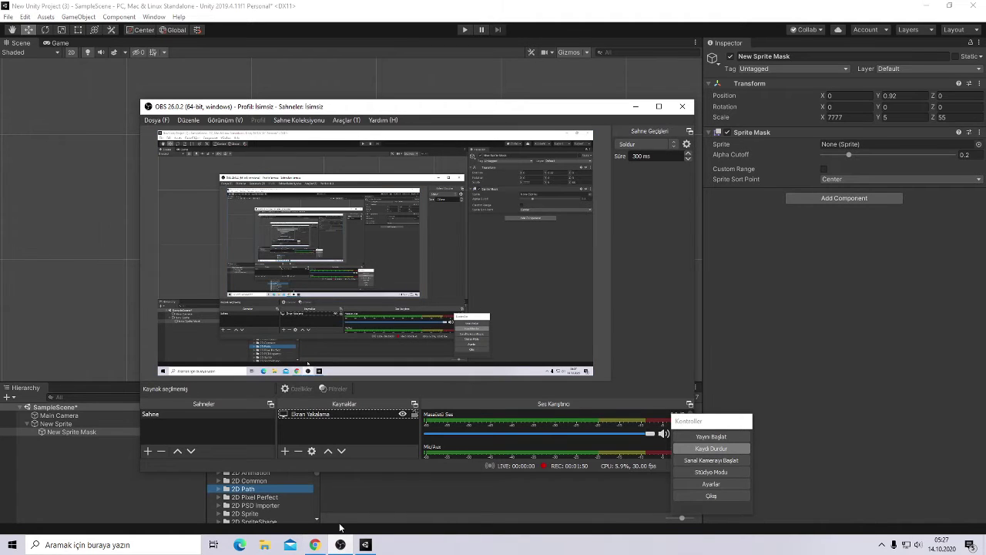
pyautogui.click(369, 546)
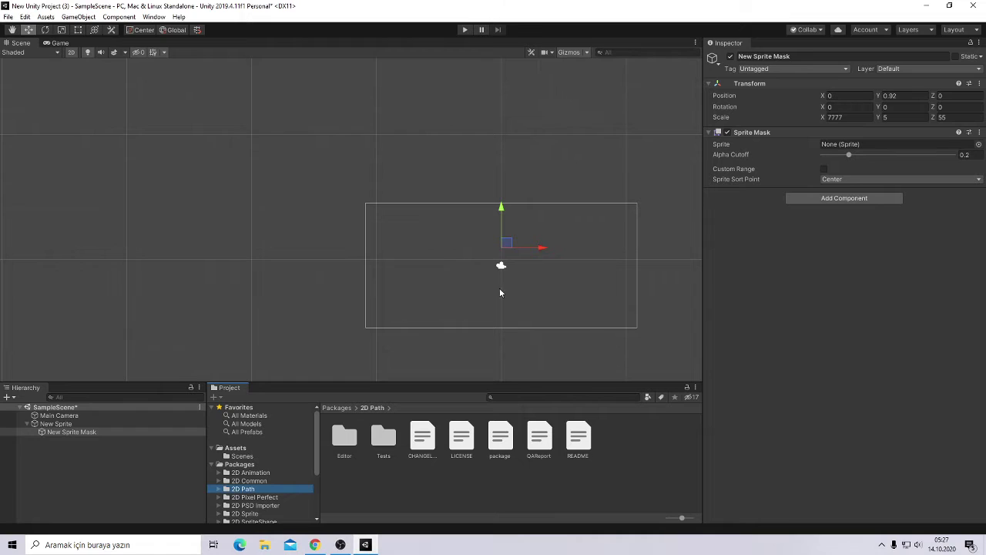
# Drag the Main Camera up to Y 1.89 and pick white as its Background colour
pyautogui.click(499, 266)
pyautogui.moveTo(502, 223)
pyautogui.mouseDown()
pyautogui.moveTo(529, 209)
pyautogui.moveTo(531, 188)
pyautogui.mouseUp()
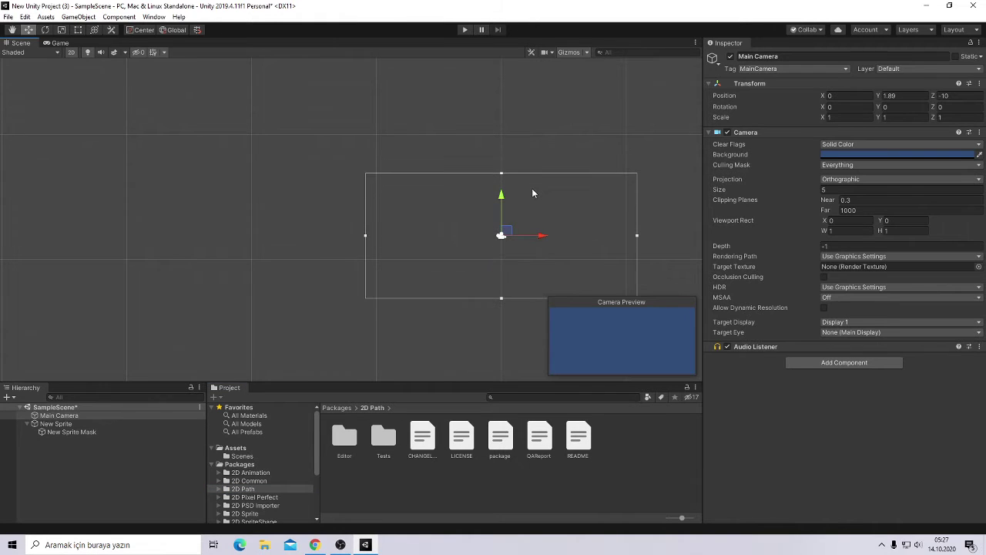
pyautogui.click(908, 156)
pyautogui.moveTo(120, 101); pyautogui.dragTo(91, 56)
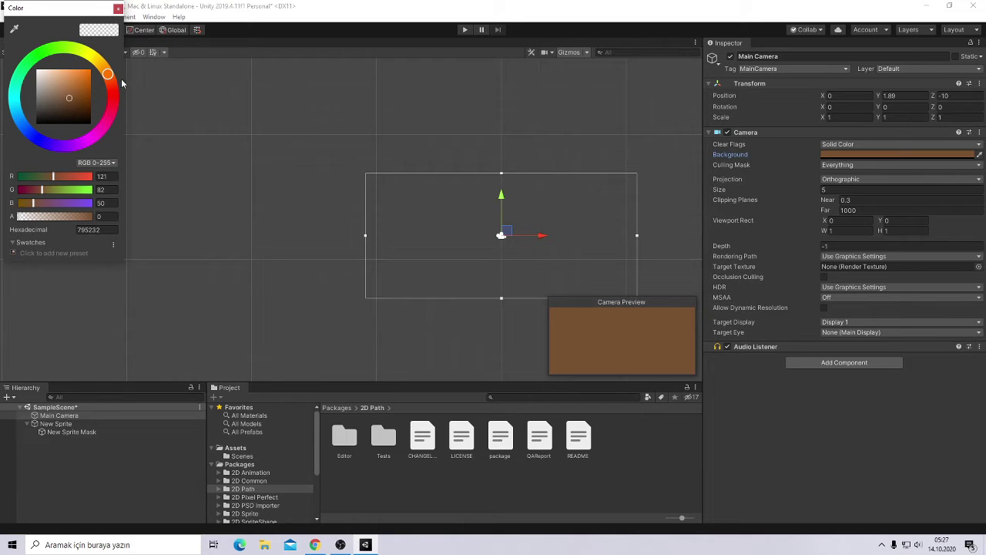
pyautogui.moveTo(68, 75)
pyautogui.mouseDown()
pyautogui.moveTo(78, 85)
pyautogui.moveTo(32, 71)
pyautogui.mouseUp()
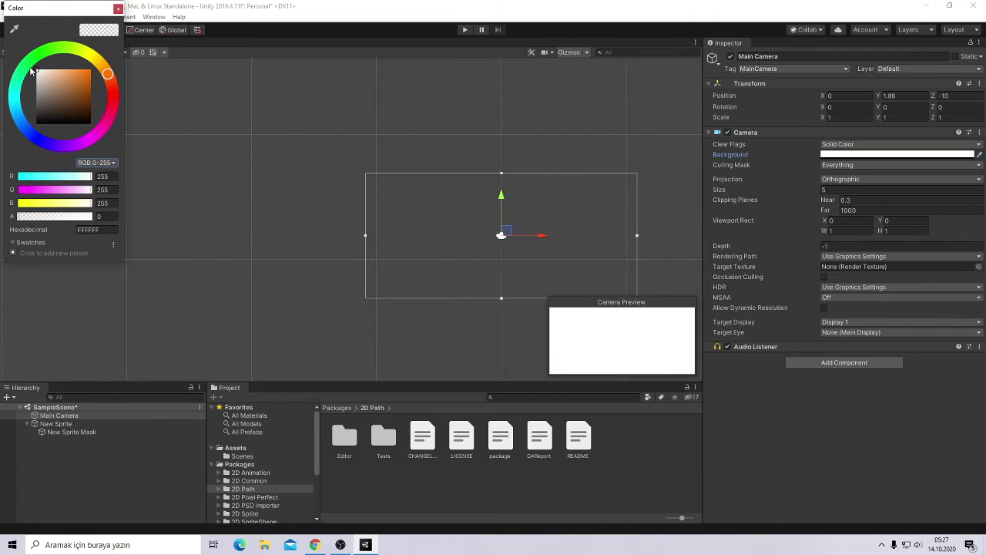
pyautogui.click(203, 170)
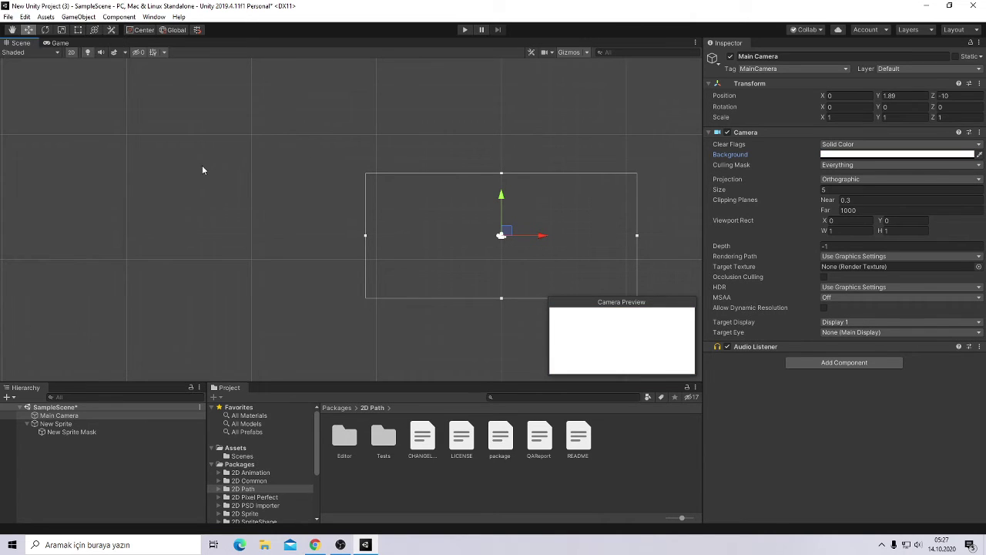
pyautogui.click(270, 481)
# Browse the 2D Common, 2D Animation, Timeline and Test Framework package folders
pyautogui.doubleClick(345, 437)
pyautogui.click(384, 437)
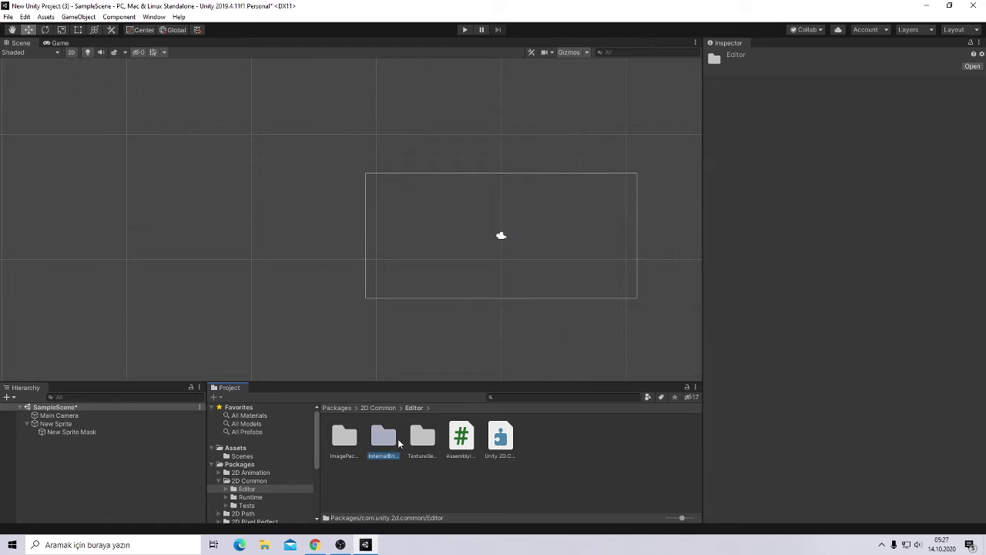
pyautogui.doubleClick(411, 436)
pyautogui.click(251, 472)
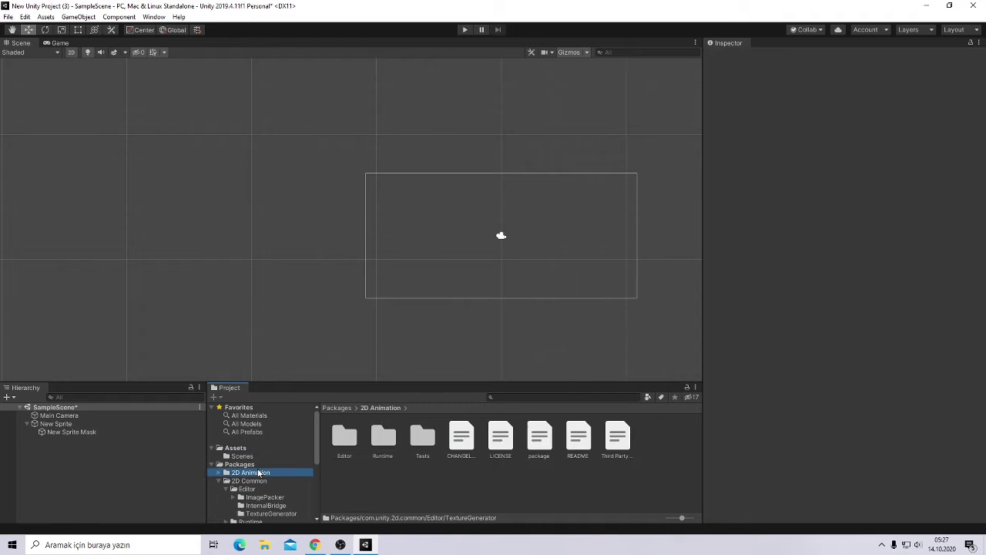
pyautogui.doubleClick(345, 437)
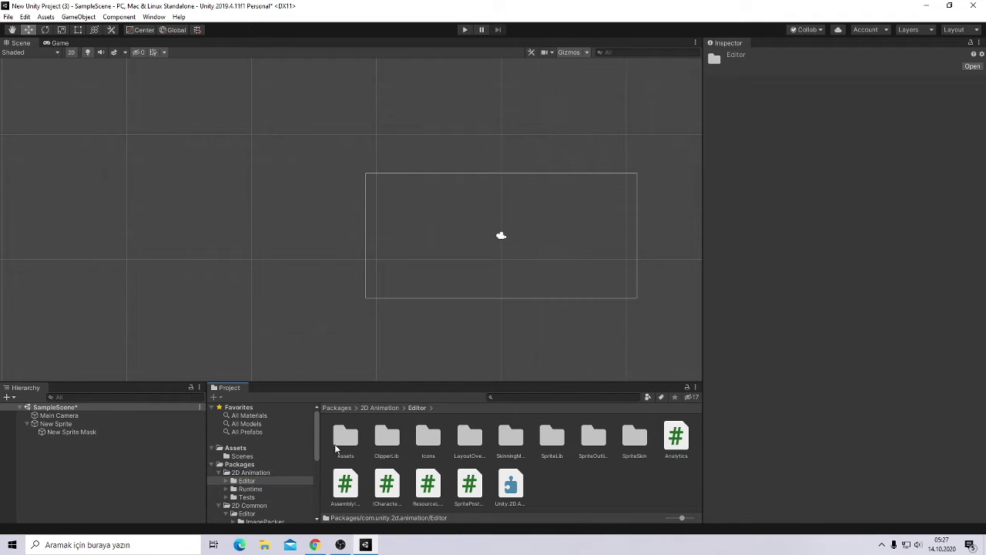
pyautogui.click(250, 488)
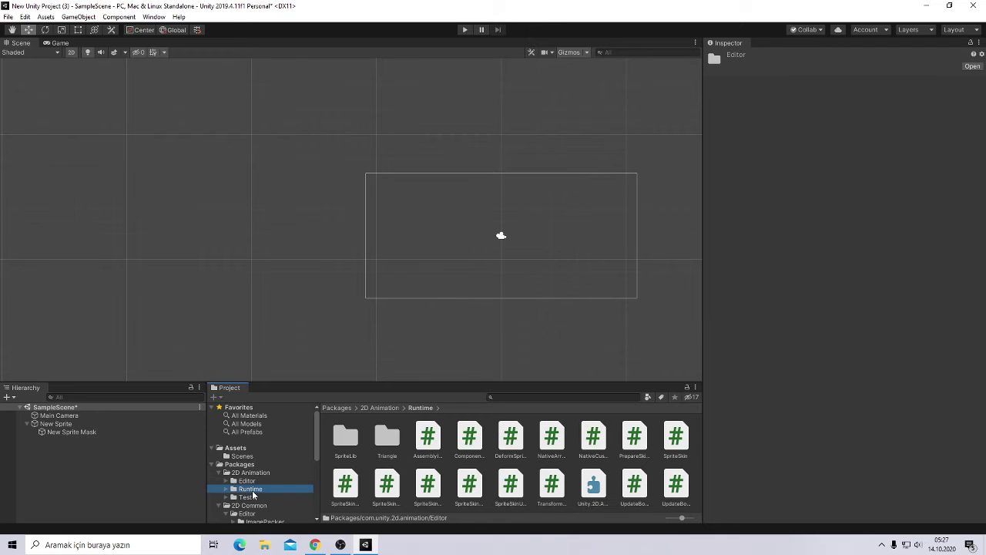
pyautogui.click(256, 506)
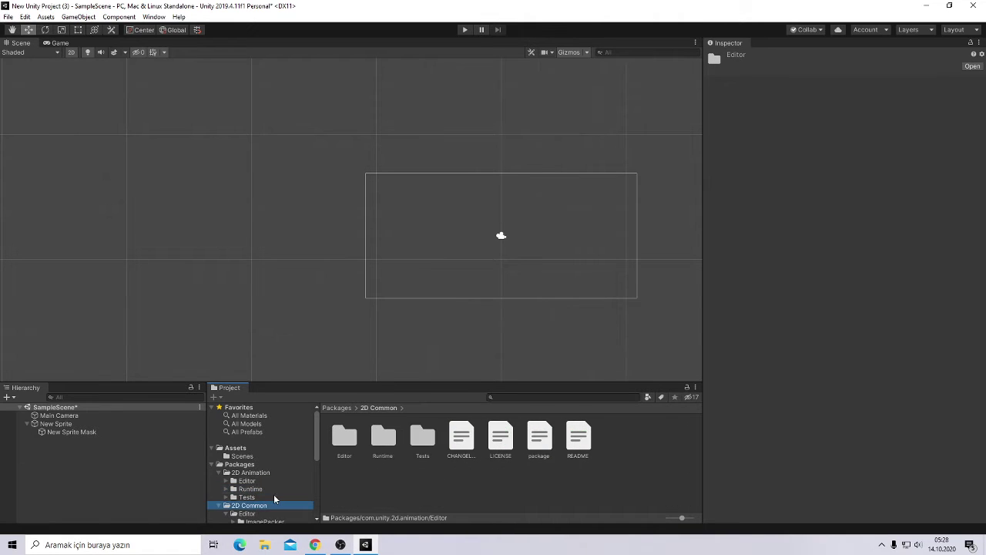
pyautogui.click(274, 495)
pyautogui.scroll(-5, 274, 495)
pyautogui.click(273, 494)
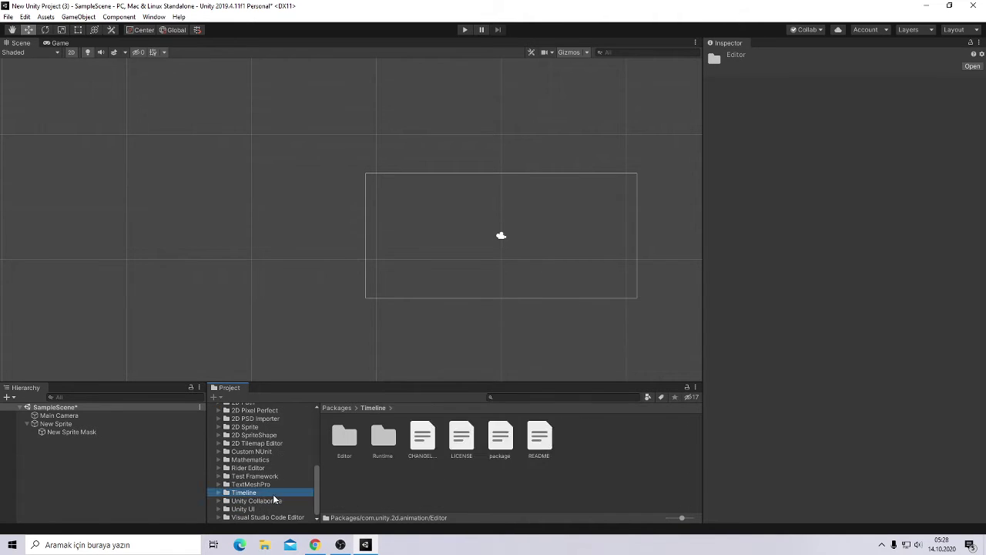
pyautogui.click(295, 476)
# Select New Sprite and nudge it right to X 0.41
pyautogui.click(84, 423)
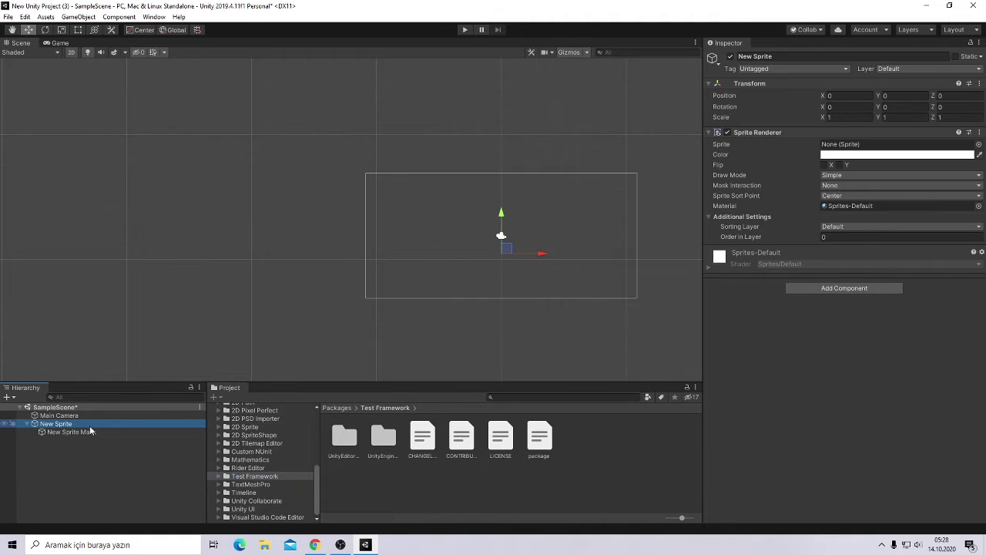
pyautogui.click(542, 251)
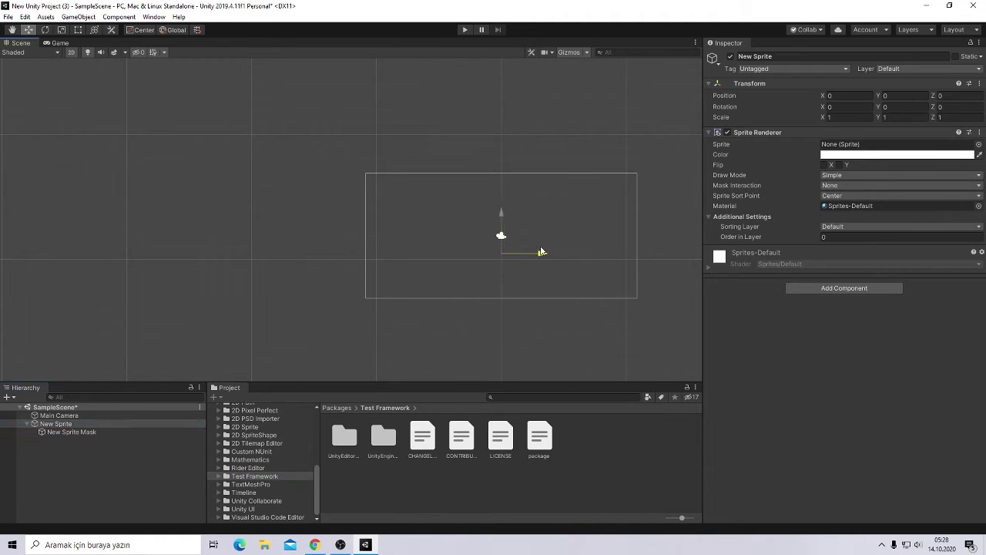
pyautogui.moveTo(542, 251); pyautogui.dragTo(547, 252)
# Add a Cube, drag it into the camera frame and briefly test it in Play mode
pyautogui.click(85, 18)
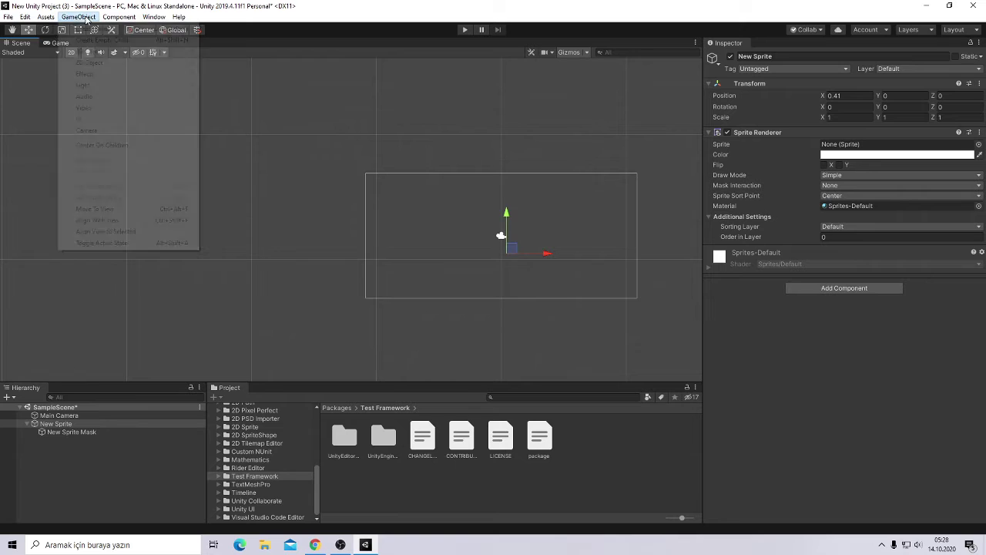
pyautogui.moveTo(146, 54)
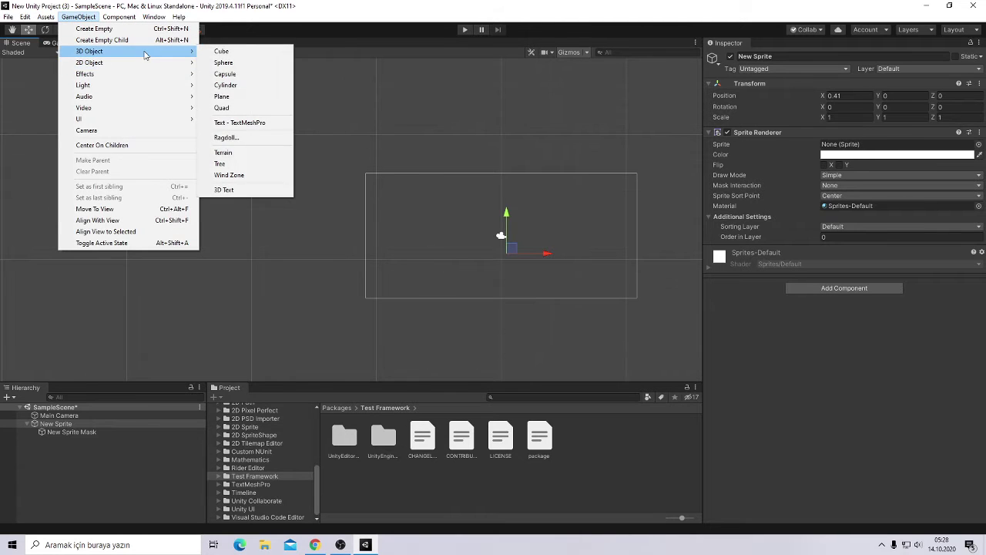
pyautogui.click(222, 51)
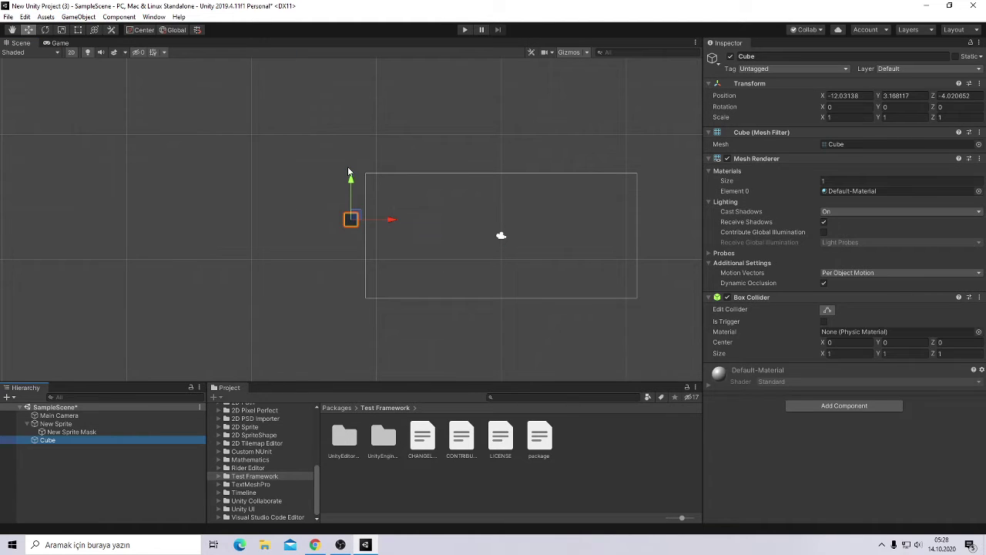
pyautogui.moveTo(393, 221); pyautogui.dragTo(550, 241)
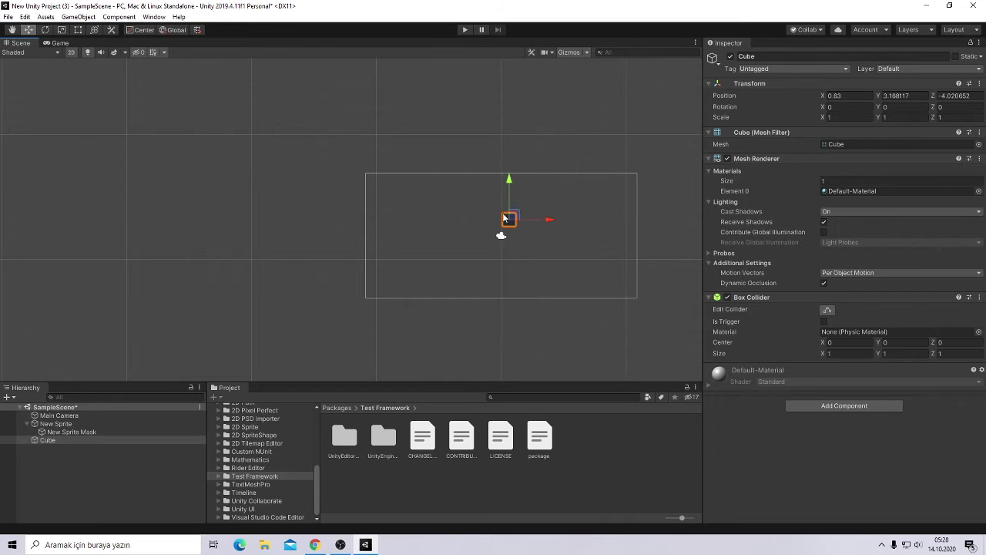
pyautogui.moveTo(520, 179)
pyautogui.mouseDown()
pyautogui.moveTo(520, 210)
pyautogui.moveTo(534, 191)
pyautogui.mouseUp()
pyautogui.write('1.81')
pyautogui.click(464, 31)
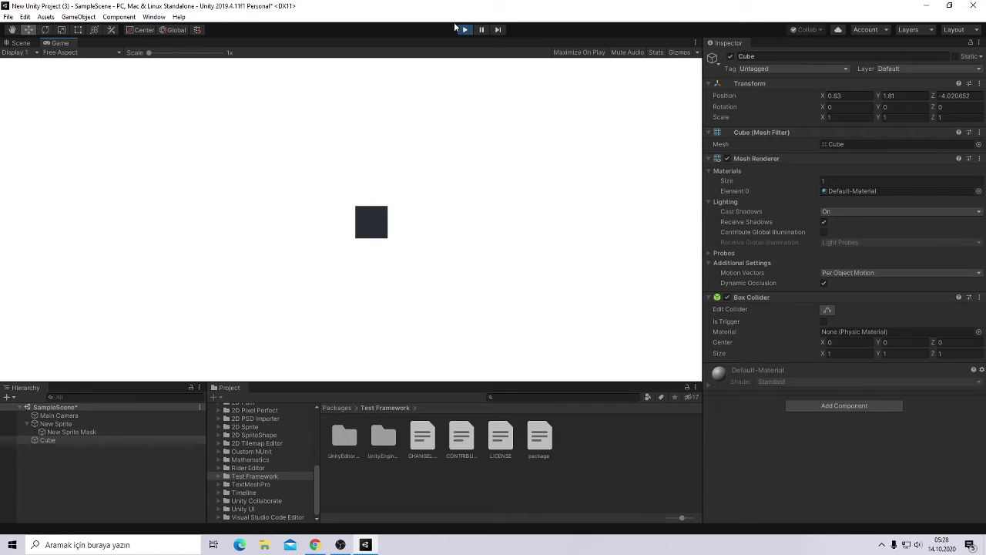
pyautogui.click(465, 29)
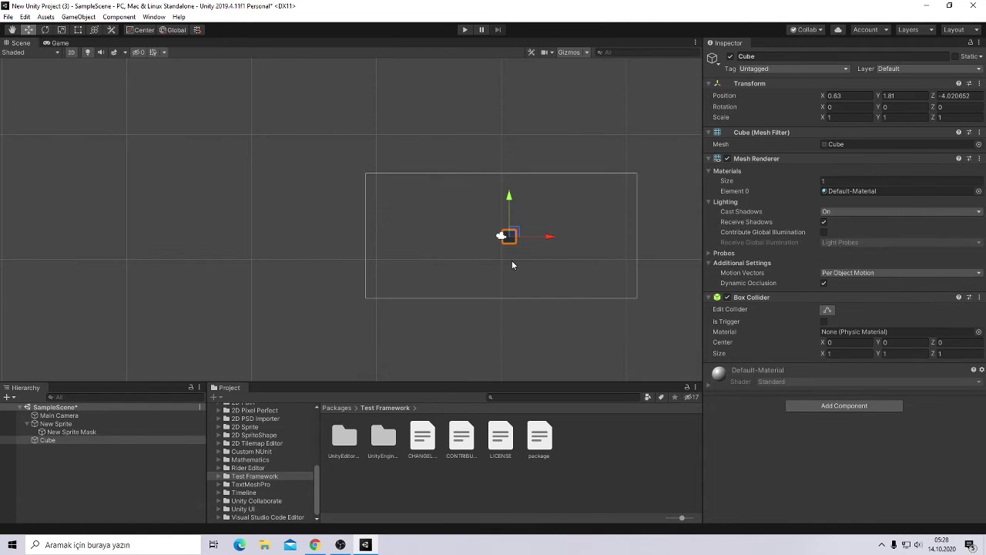
pyautogui.moveTo(550, 237); pyautogui.dragTo(568, 236)
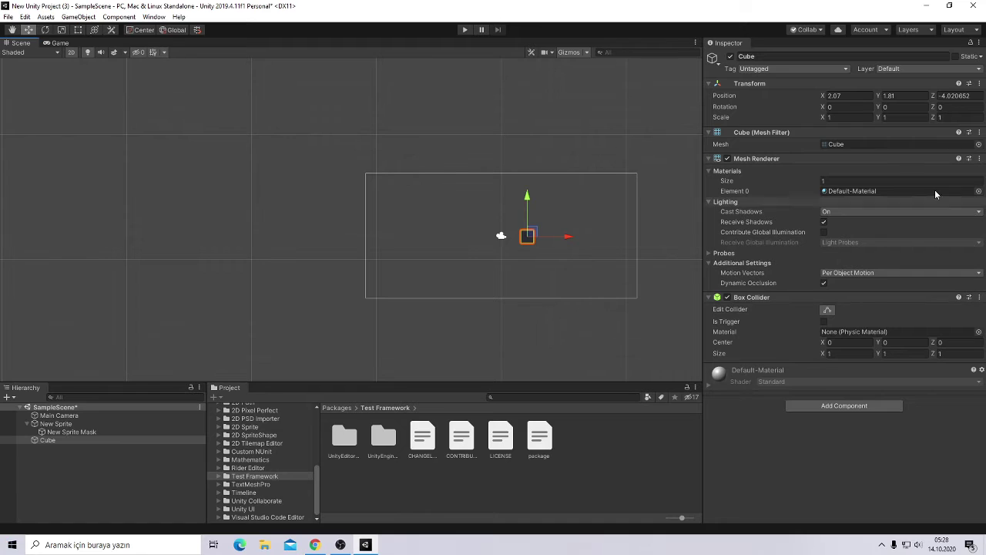
# Stretch the Cube to X scale 17 and lower it to Y -2.44
pyautogui.click(853, 116)
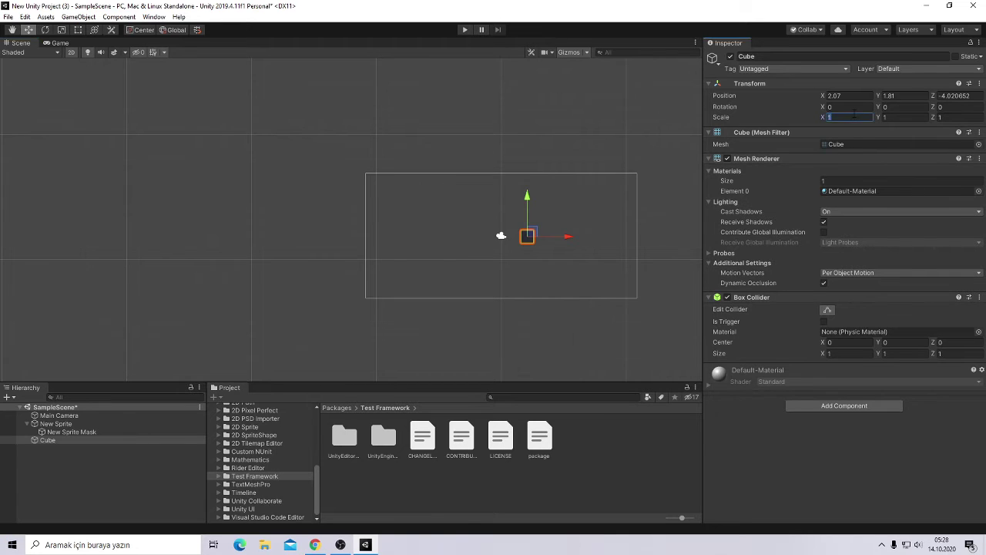
pyautogui.write('33')
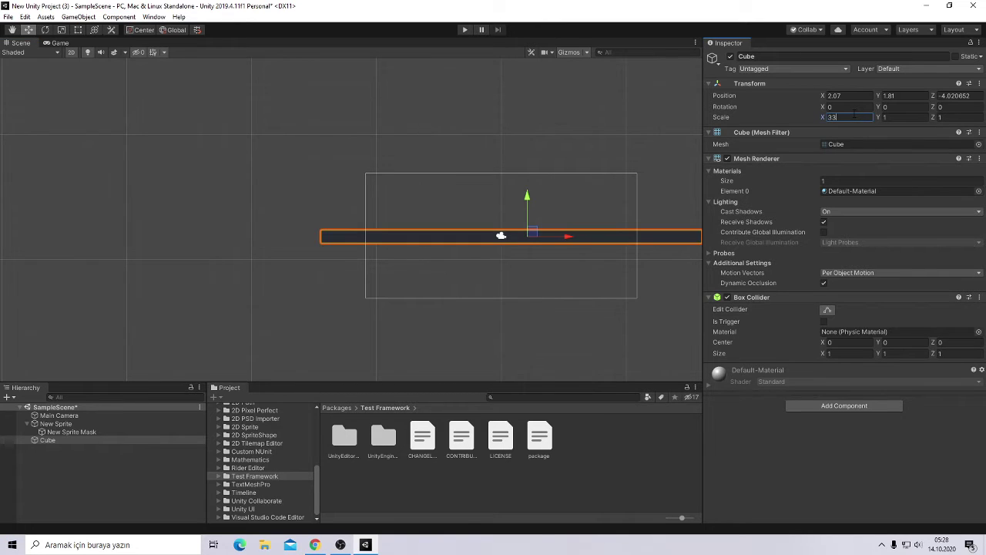
pyautogui.press('BackSpace')
pyautogui.press('BackSpace')
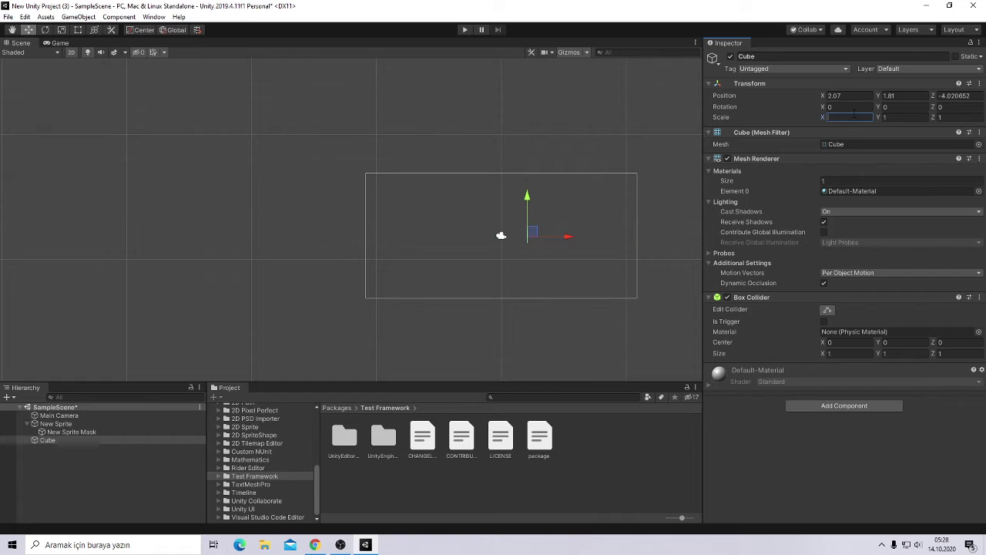
pyautogui.write('10')
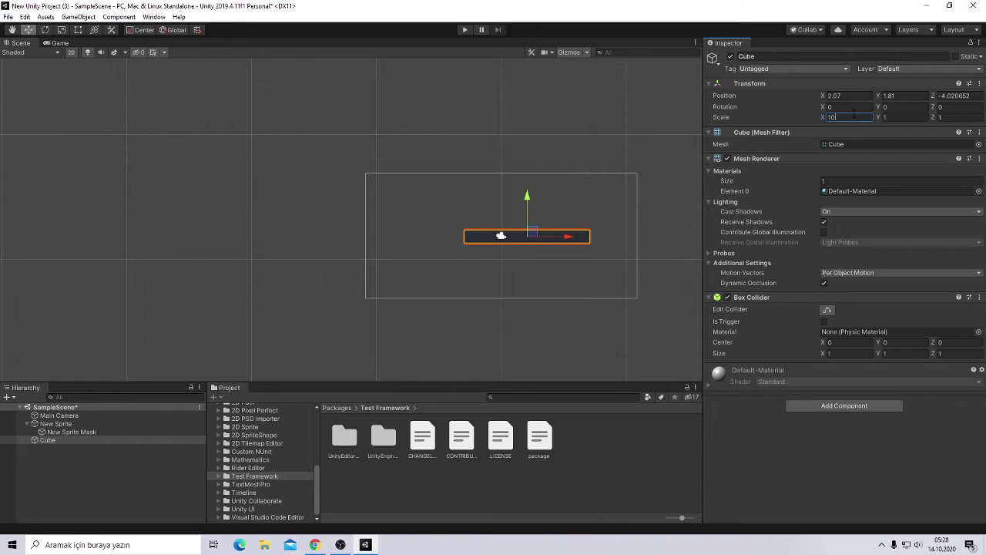
pyautogui.press('BackSpace')
pyautogui.press('BackSpace')
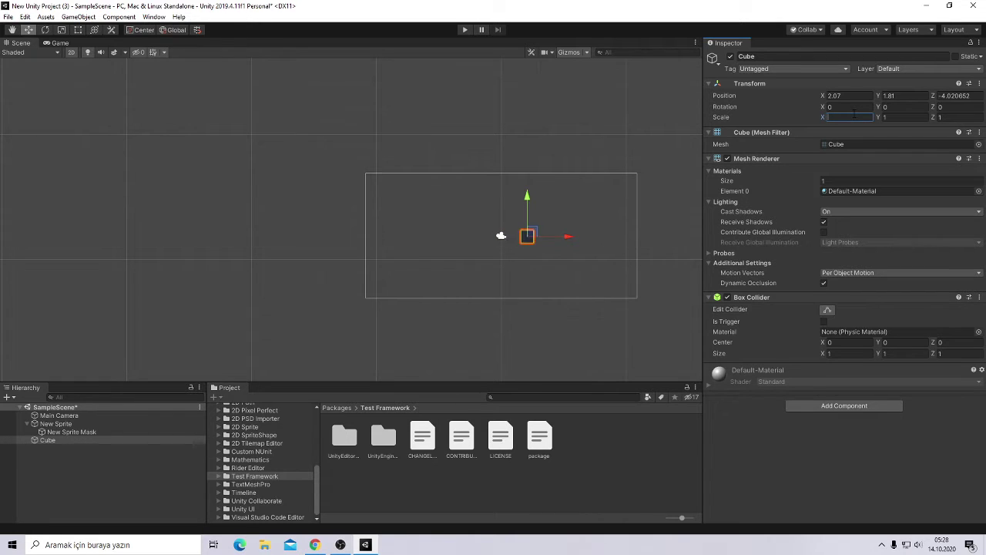
pyautogui.write('17')
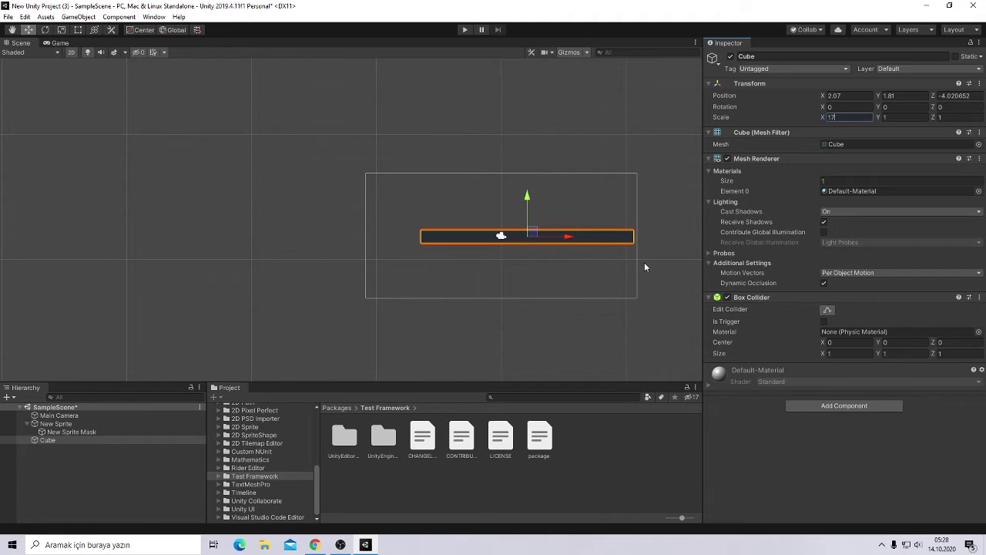
pyautogui.press('Return')
pyautogui.moveTo(530, 202); pyautogui.dragTo(523, 257)
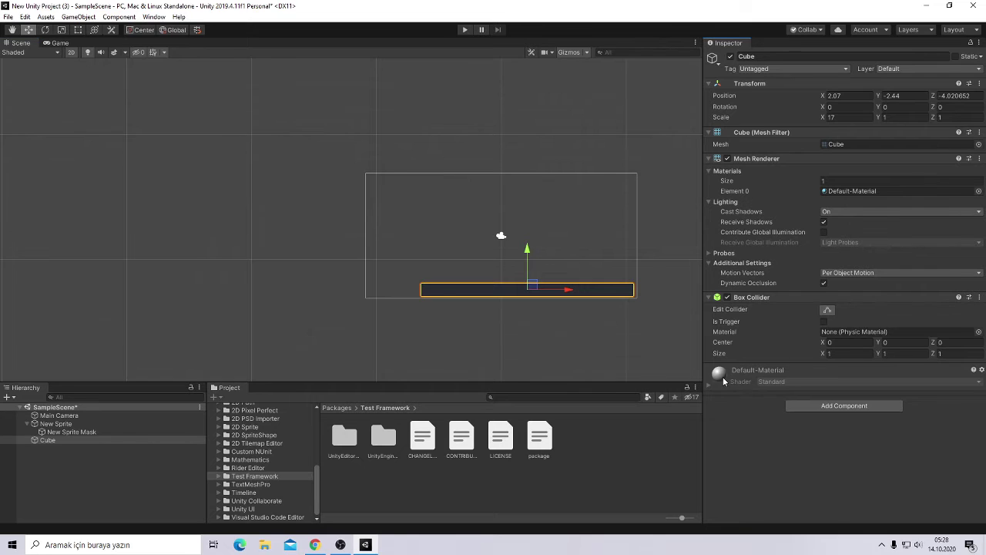
pyautogui.click(726, 380)
pyautogui.click(718, 386)
pyautogui.click(873, 410)
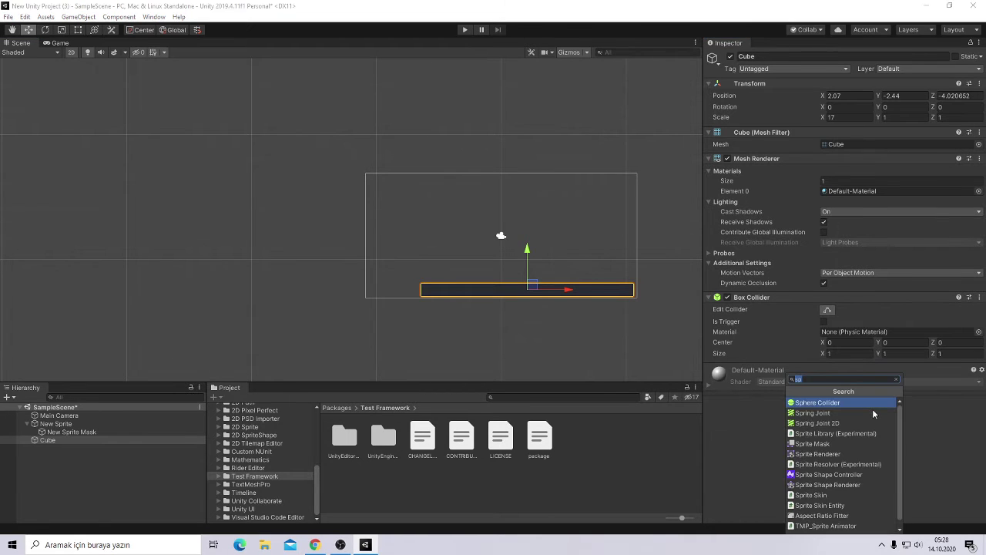
pyautogui.scroll(-1, 855, 478)
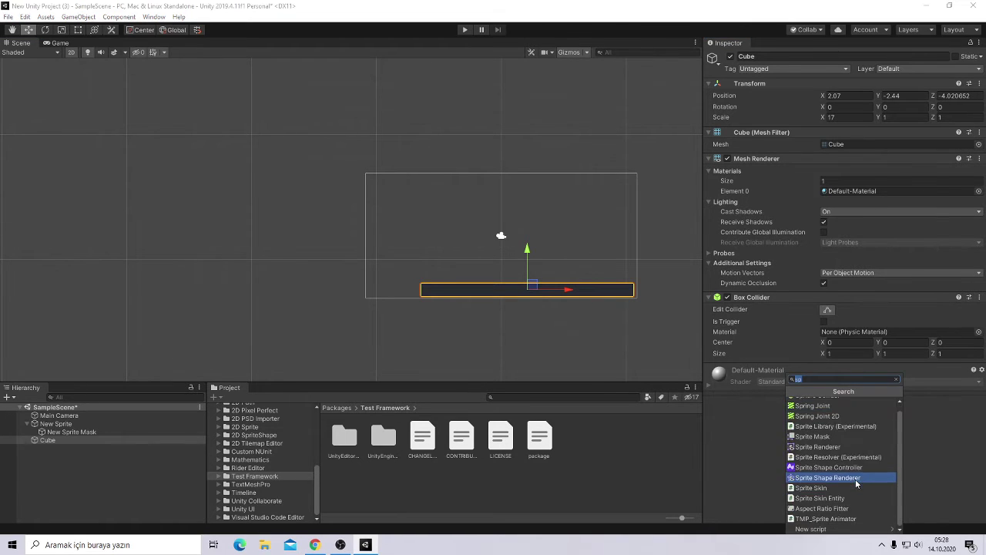
pyautogui.scroll(1, 855, 483)
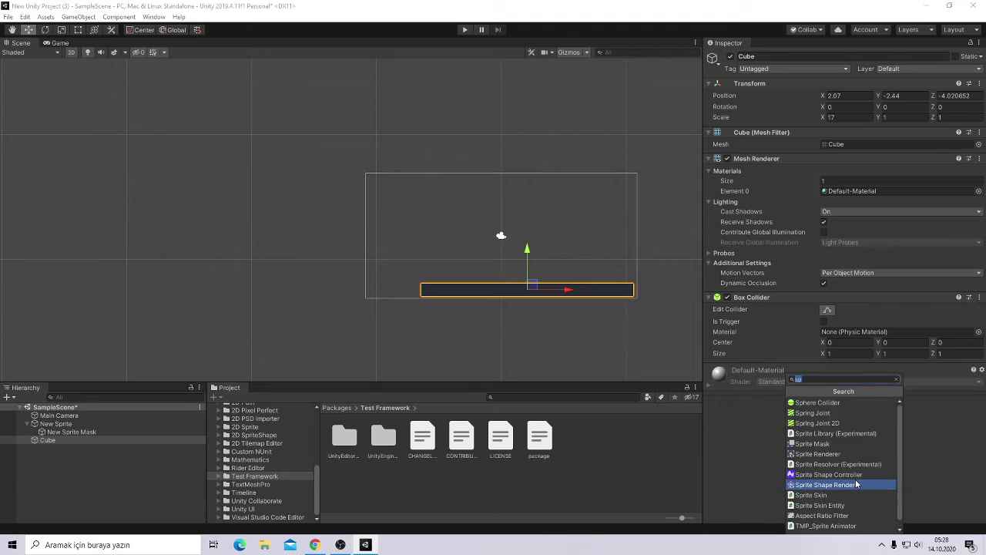
pyautogui.click(839, 380)
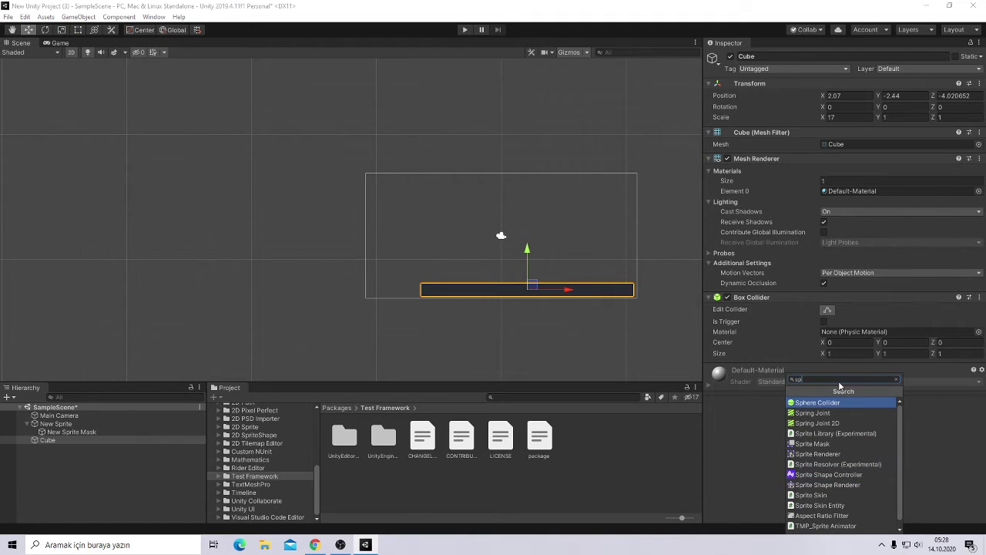
pyautogui.press('BackSpace')
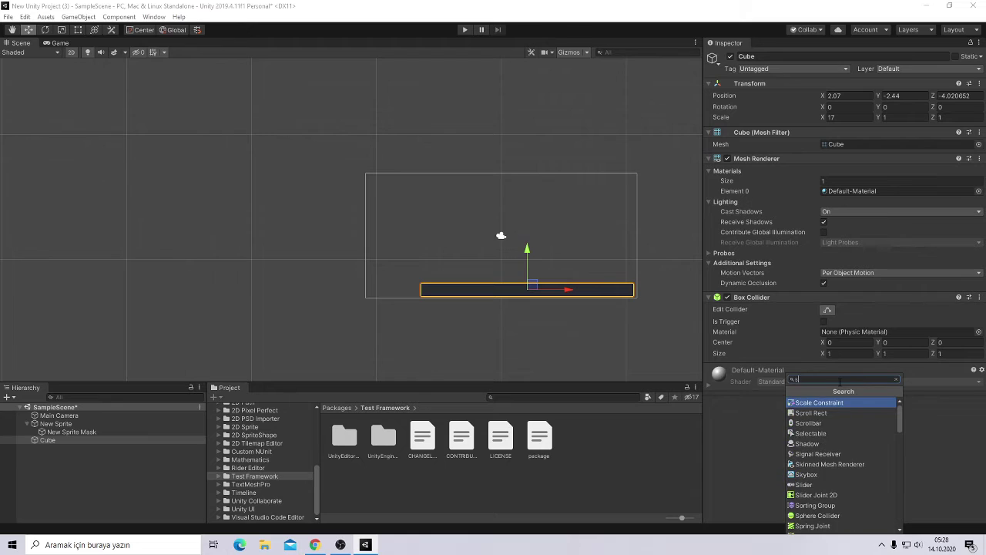
pyautogui.press('BackSpace')
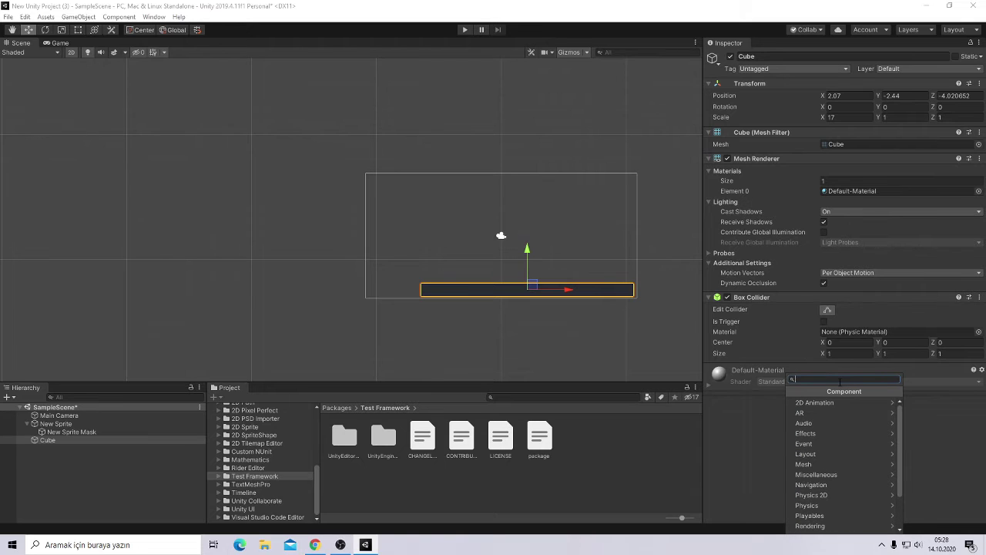
pyautogui.click(651, 238)
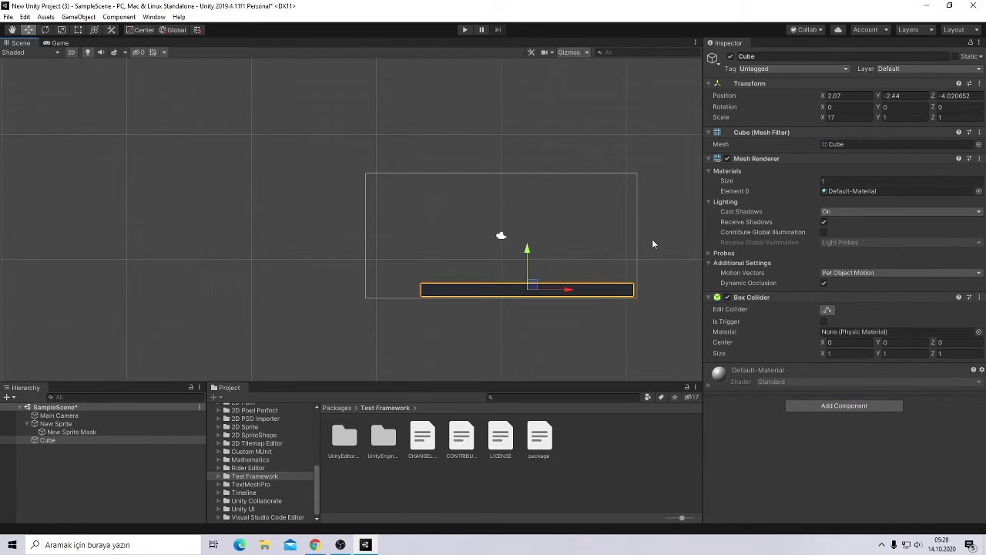
pyautogui.click(560, 239)
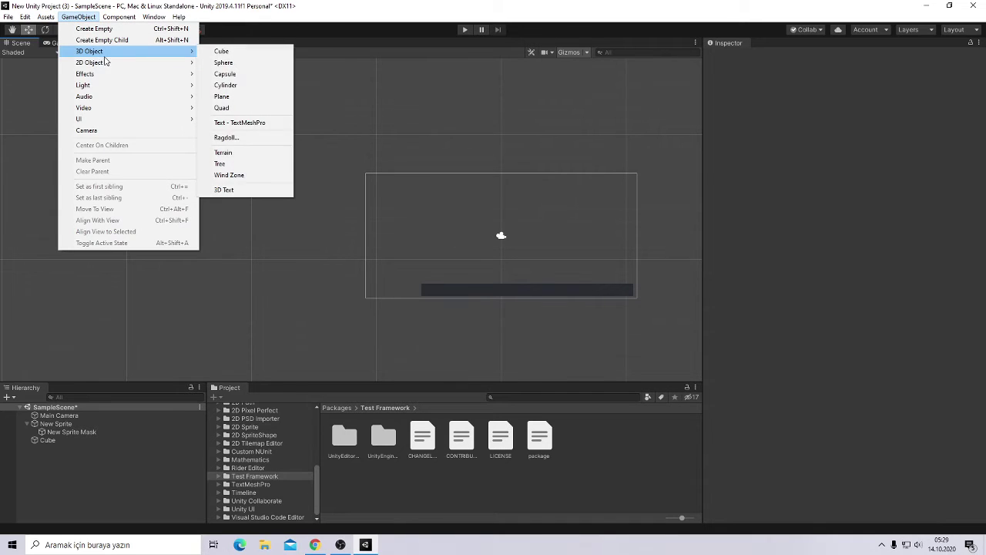
# Create Cube (1) from GameObject > 3D Object and drag it down to Y -0.25
pyautogui.moveTo(137, 60)
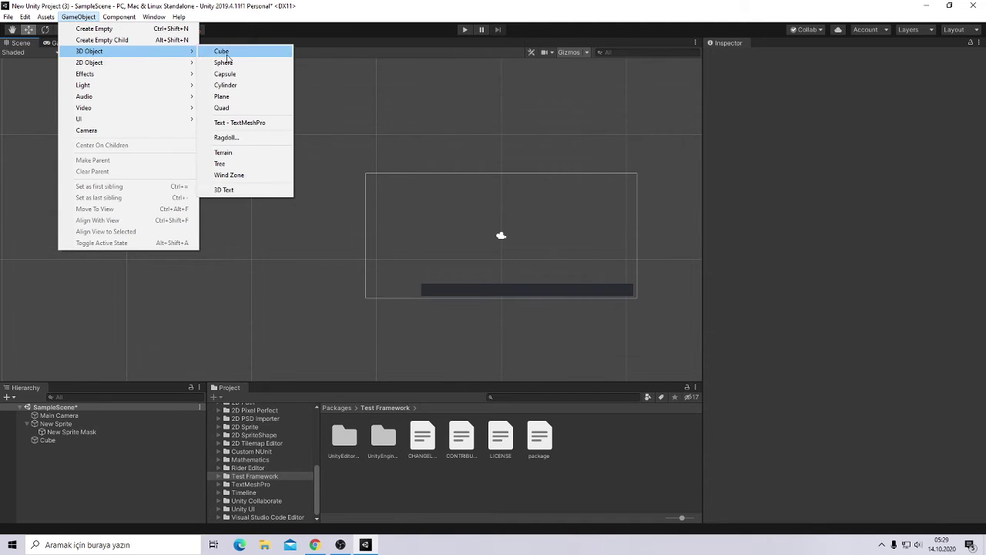
pyautogui.click(222, 51)
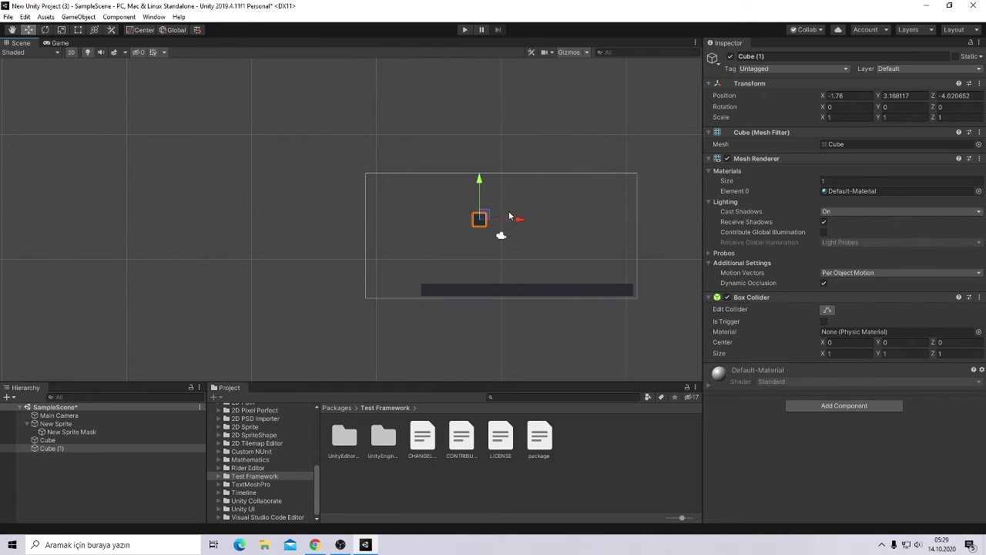
pyautogui.moveTo(479, 186); pyautogui.dragTo(477, 233)
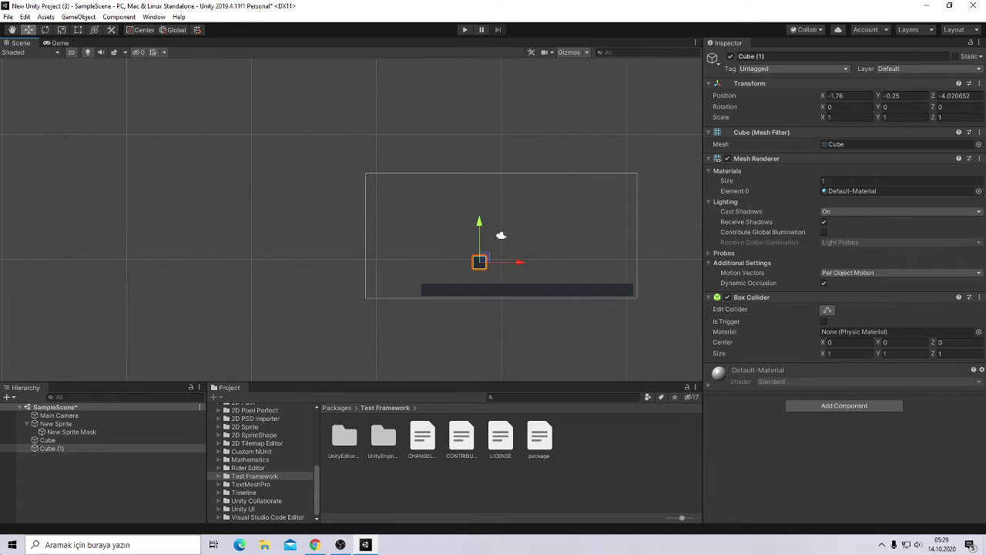
pyautogui.click(839, 406)
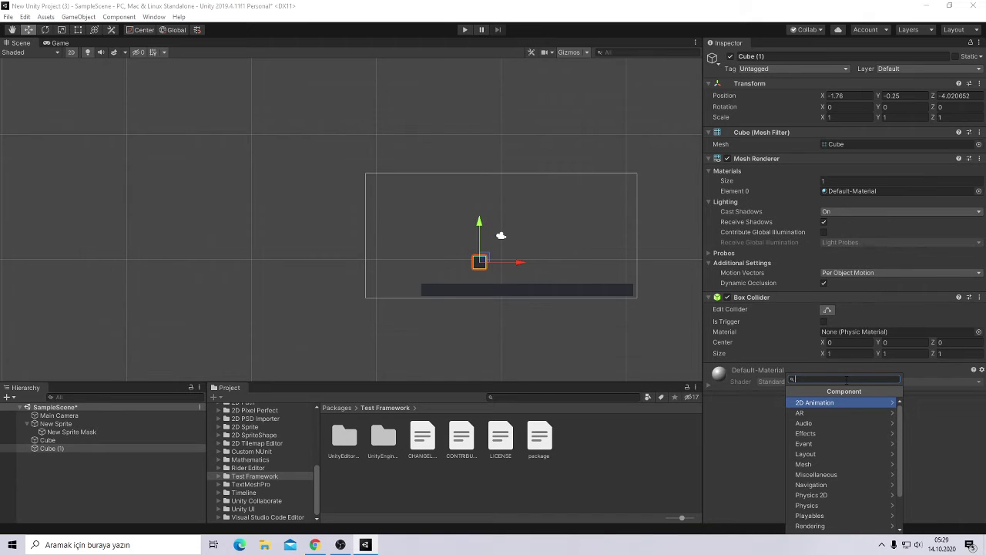
# Try adding a Box Collider 2D to Cube (1), refused as conflicting, then add a 3D Box Collider
pyautogui.write('b')
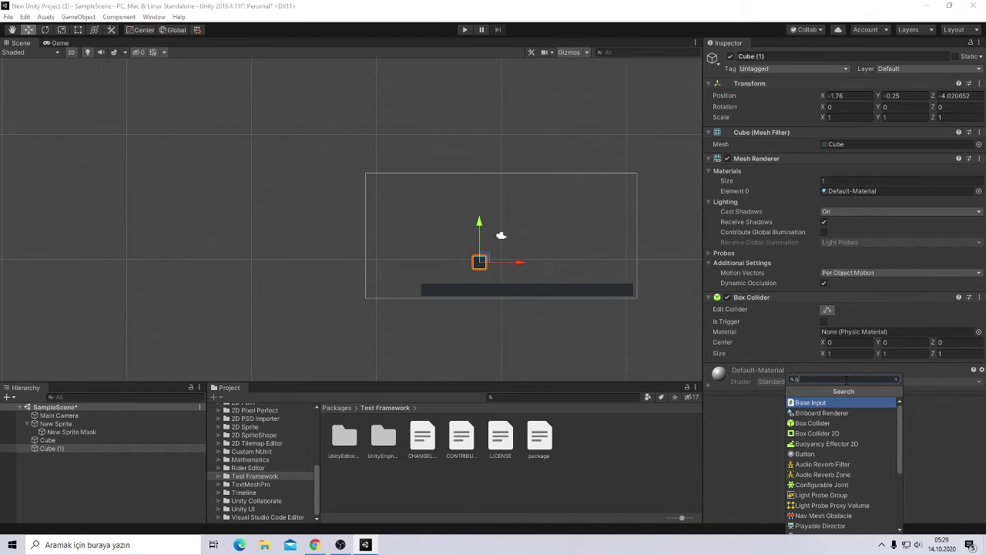
pyautogui.click(832, 434)
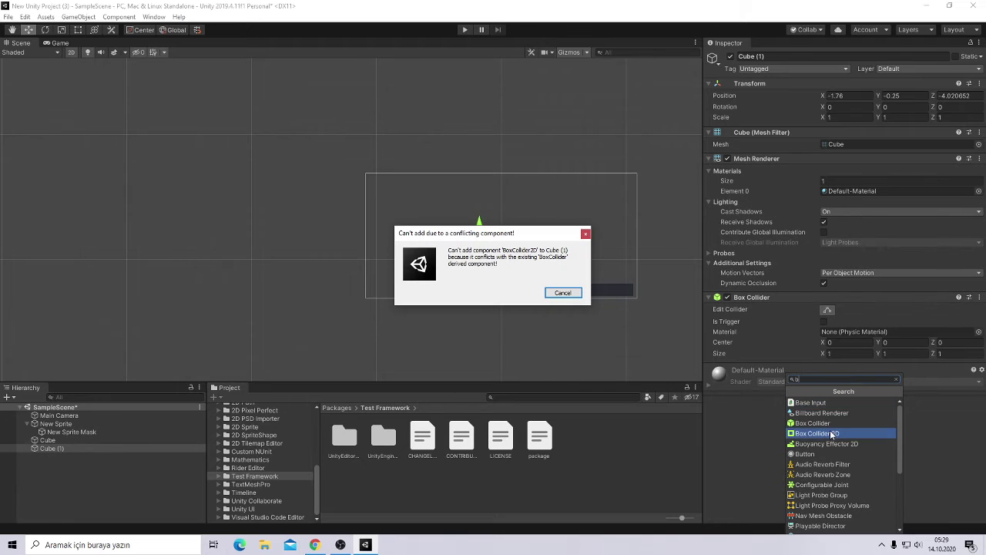
pyautogui.click(562, 294)
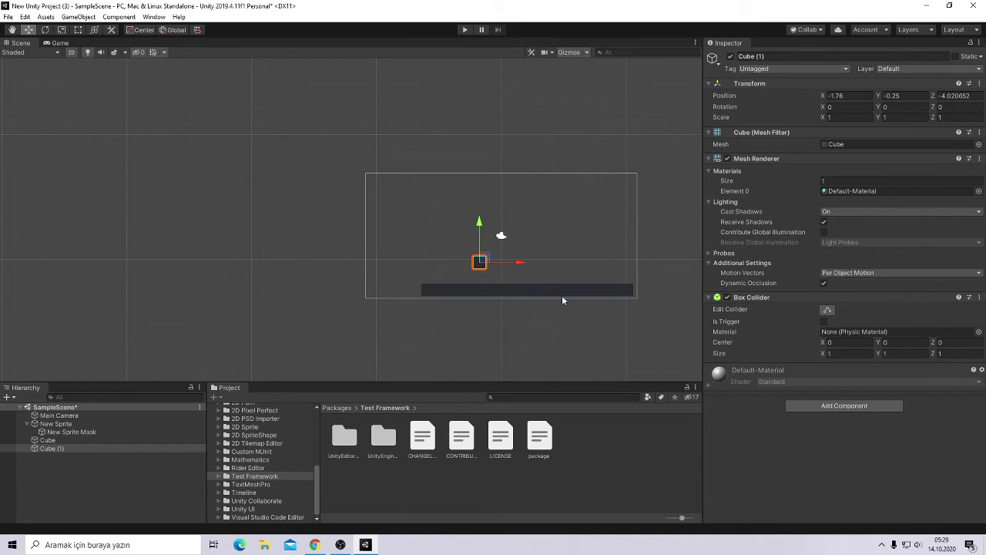
pyautogui.click(864, 405)
pyautogui.write('b')
pyautogui.click(869, 433)
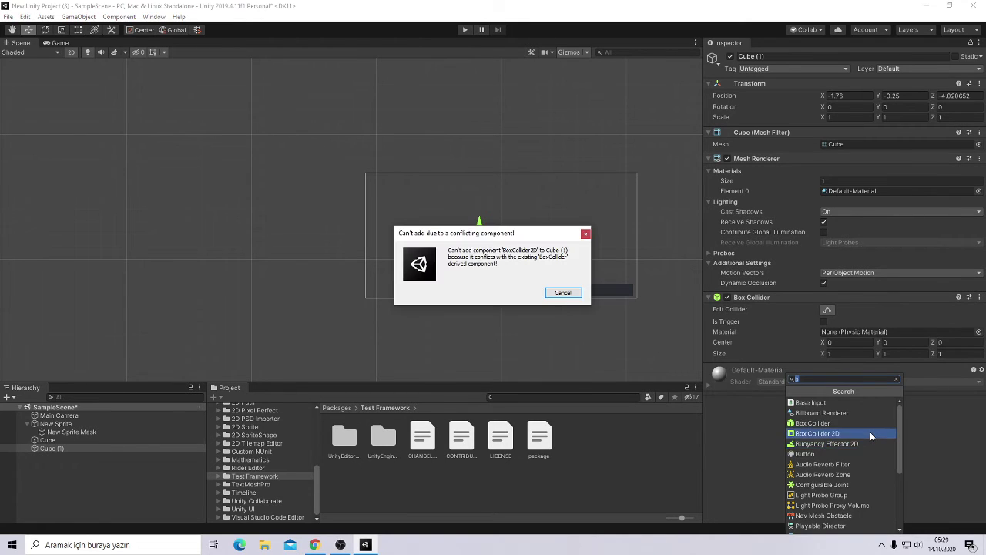
pyautogui.click(553, 292)
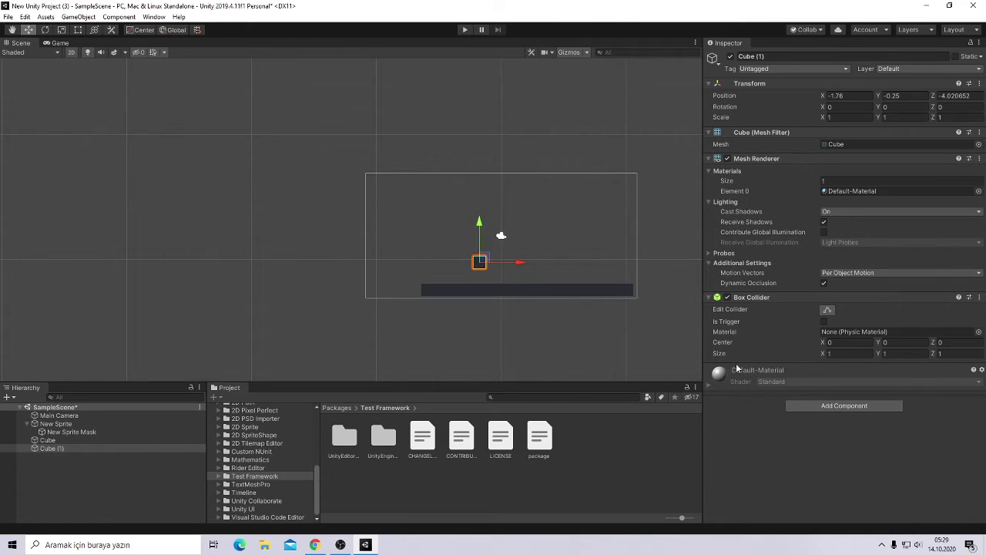
pyautogui.click(863, 407)
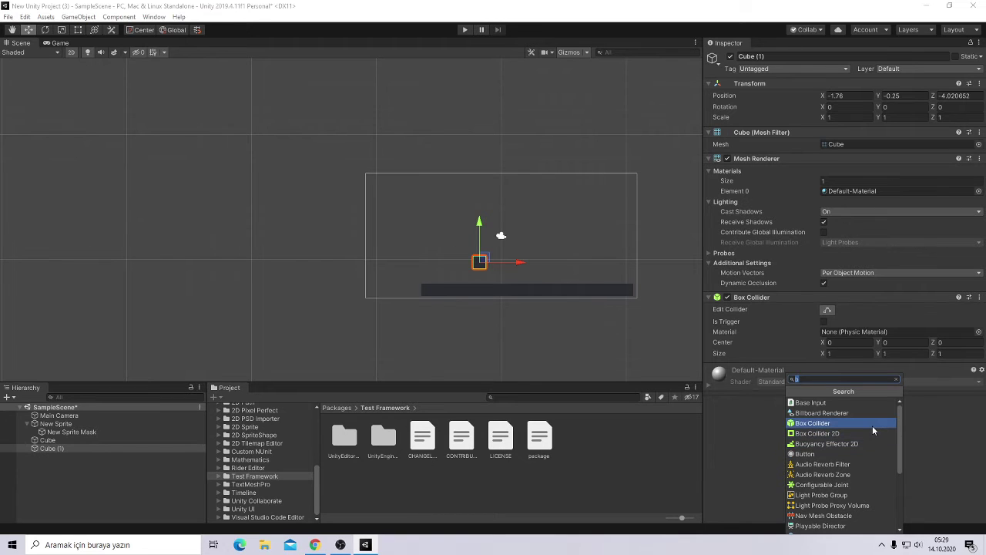
pyautogui.click(872, 426)
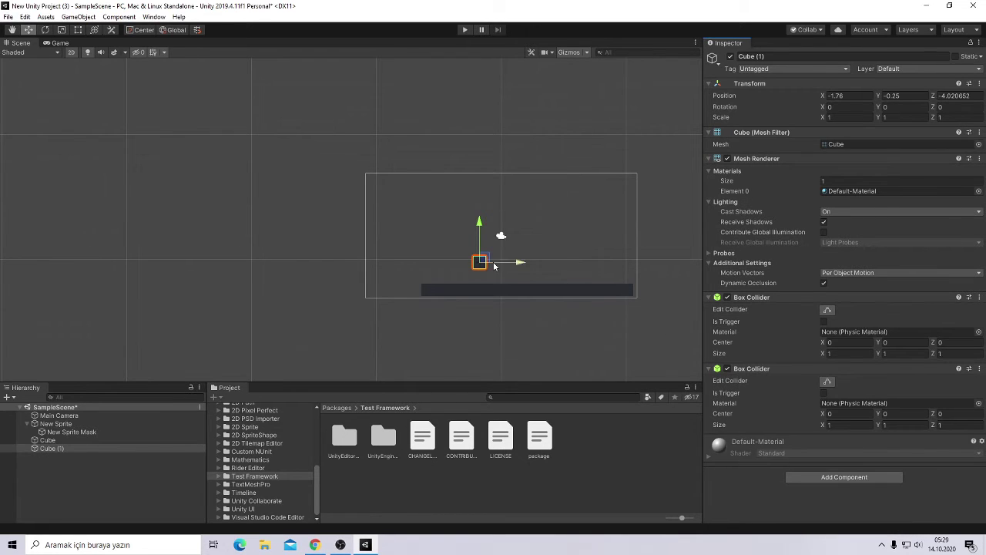
# Edit Cube (1)'s second Box Collider, pulling its bottom, left and right edges slightly inward
pyautogui.click(827, 381)
pyautogui.scroll(3, 521, 308)
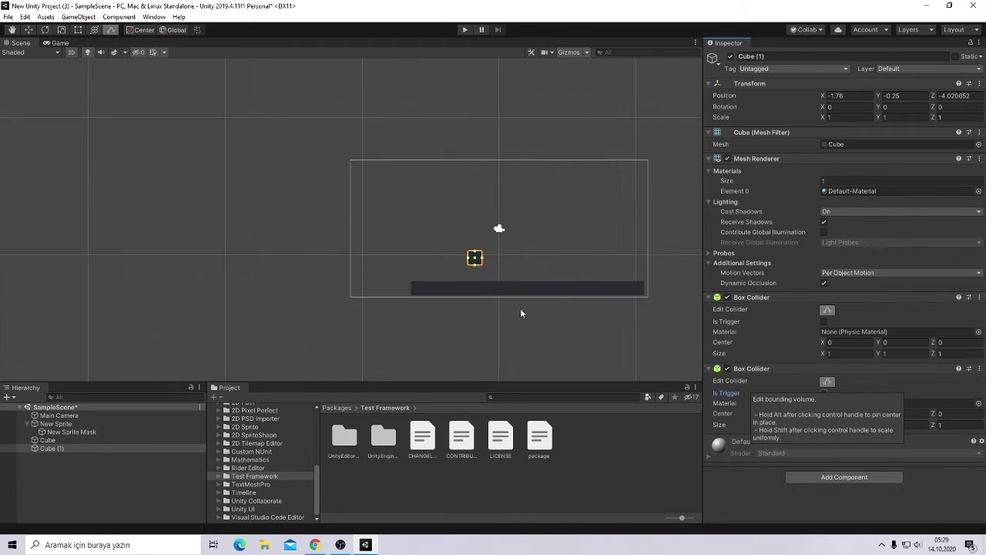
pyautogui.scroll(2, 450, 248)
pyautogui.scroll(2, 493, 267)
pyautogui.scroll(2, 495, 268)
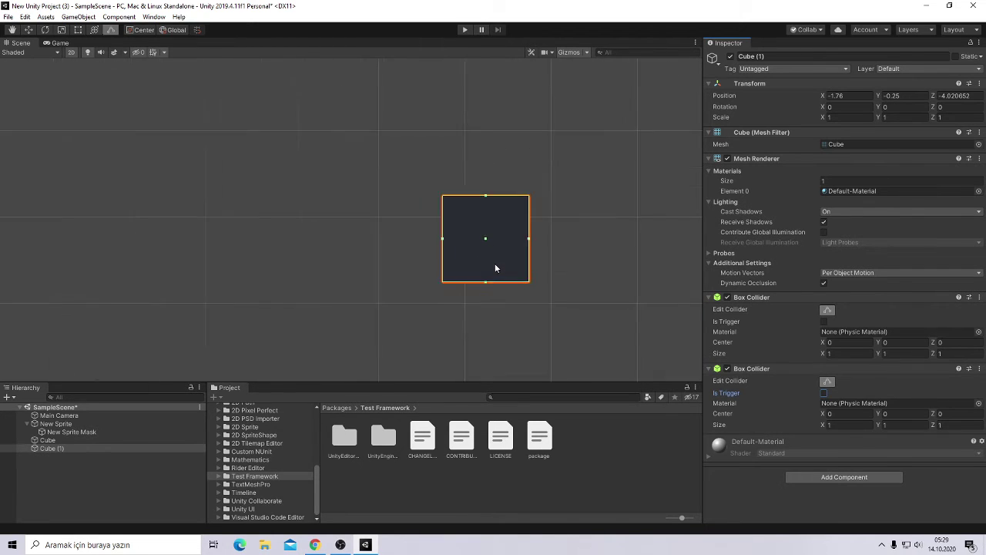
pyautogui.scroll(2, 495, 268)
pyautogui.scroll(2, 496, 268)
pyautogui.scroll(1, 495, 268)
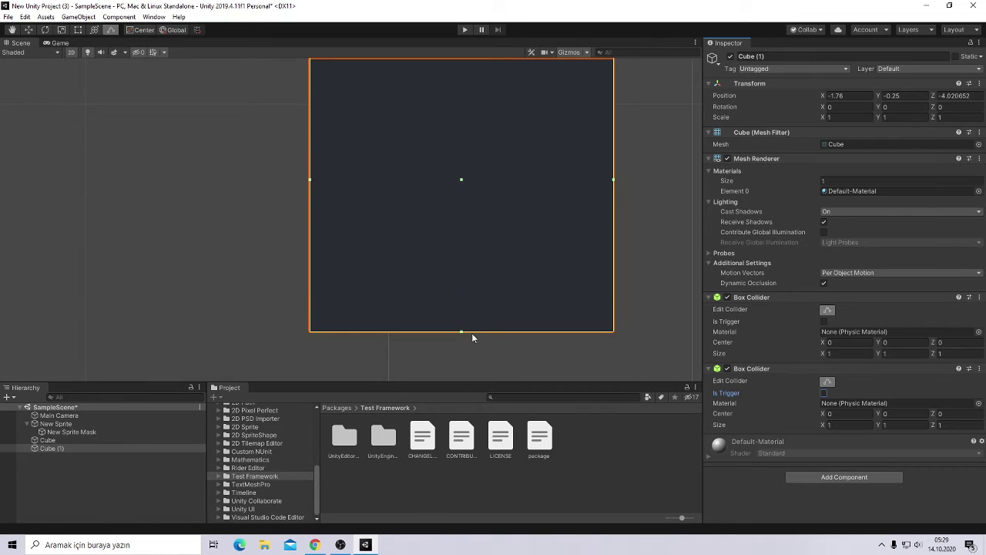
pyautogui.moveTo(462, 334); pyautogui.dragTo(464, 327)
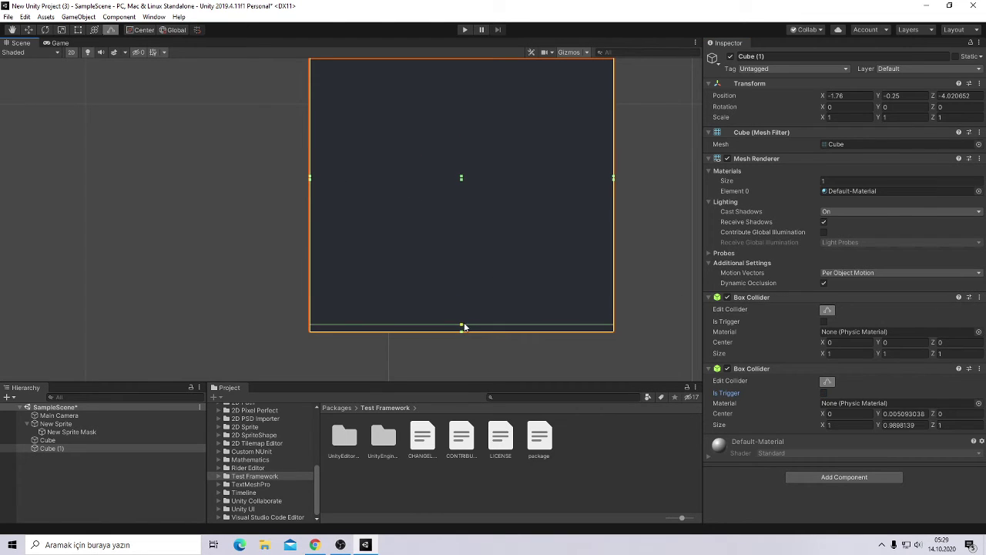
pyautogui.moveTo(310, 178); pyautogui.dragTo(319, 177)
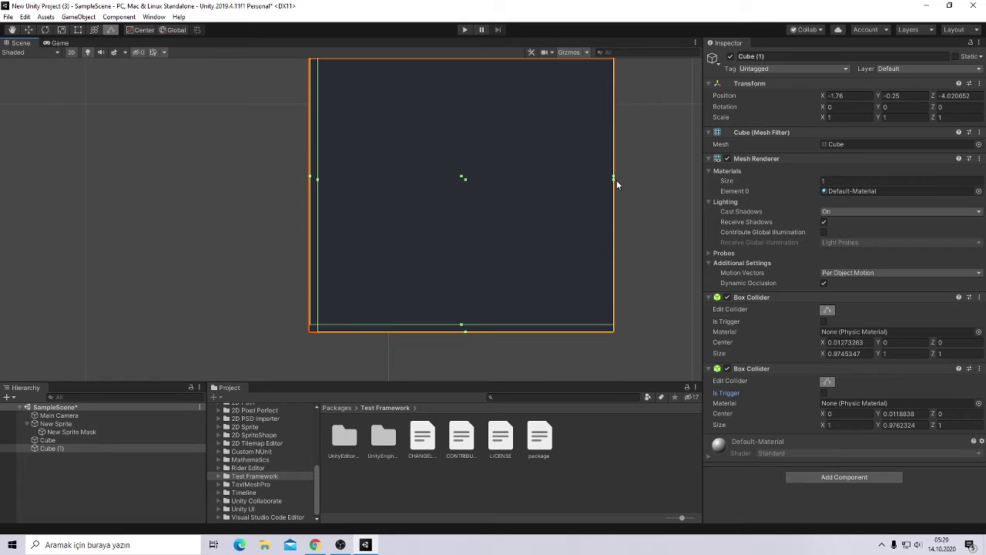
pyautogui.moveTo(614, 182); pyautogui.dragTo(609, 182)
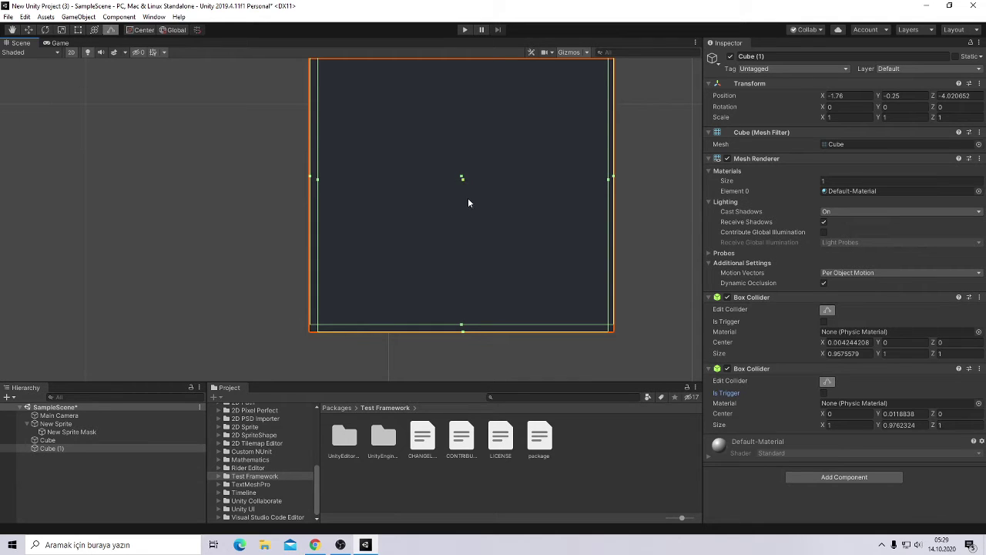
pyautogui.scroll(-2, 469, 201)
pyautogui.scroll(-3, 468, 202)
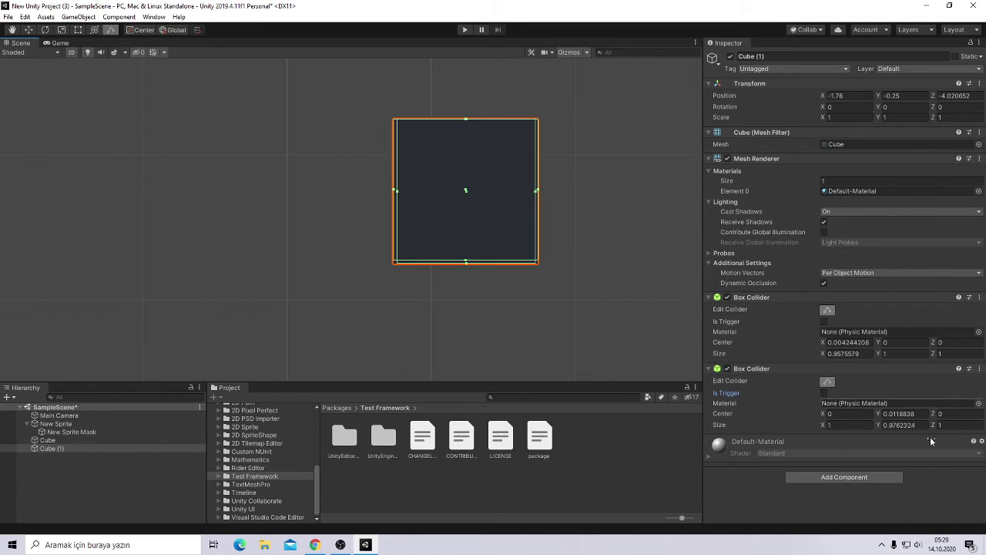
pyautogui.scroll(-2, 487, 251)
pyautogui.scroll(-2, 488, 255)
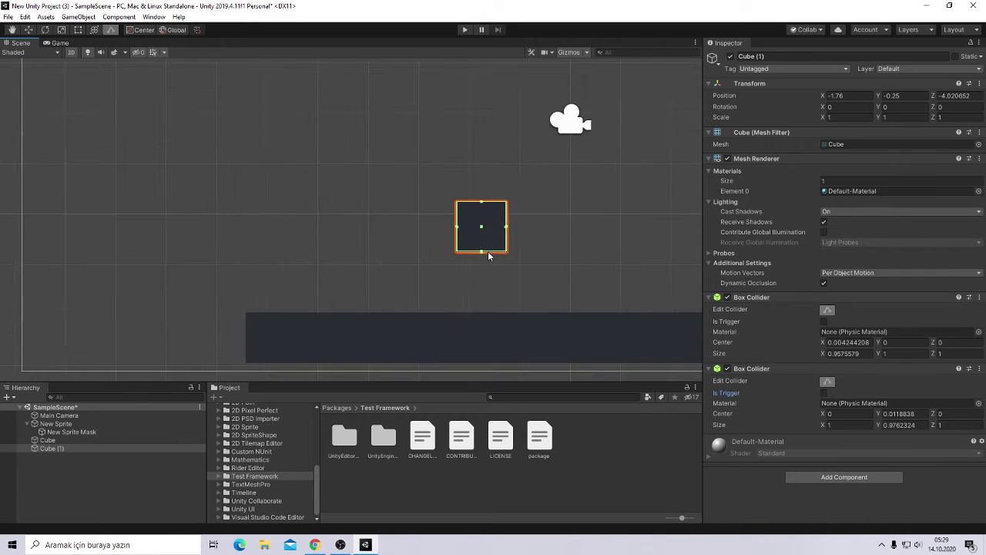
pyautogui.scroll(-1, 488, 255)
pyautogui.scroll(-1, 488, 255)
# After a quick play test, add a Rigidbody (Mass 1, Use Gravity on) to Cube (1)
pyautogui.click(466, 31)
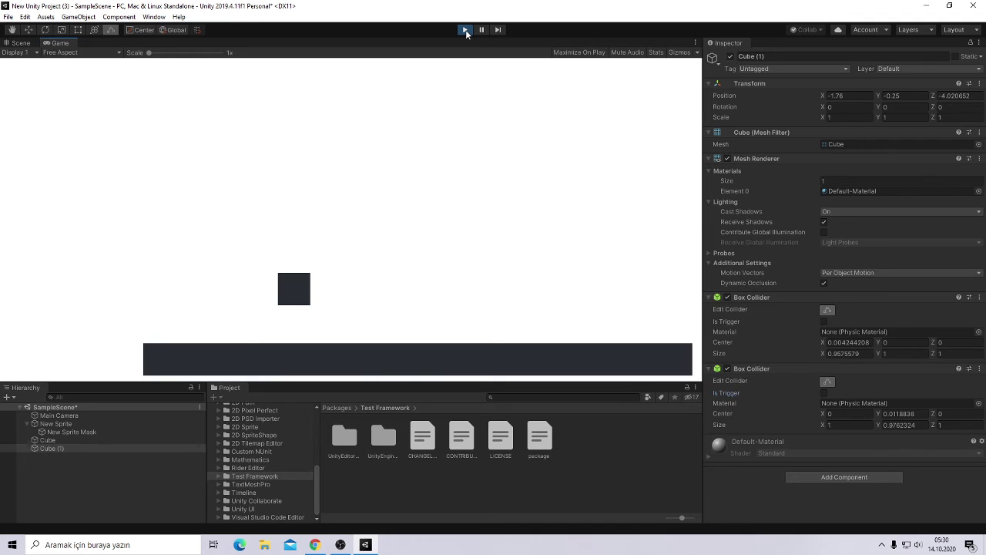
pyautogui.click(466, 31)
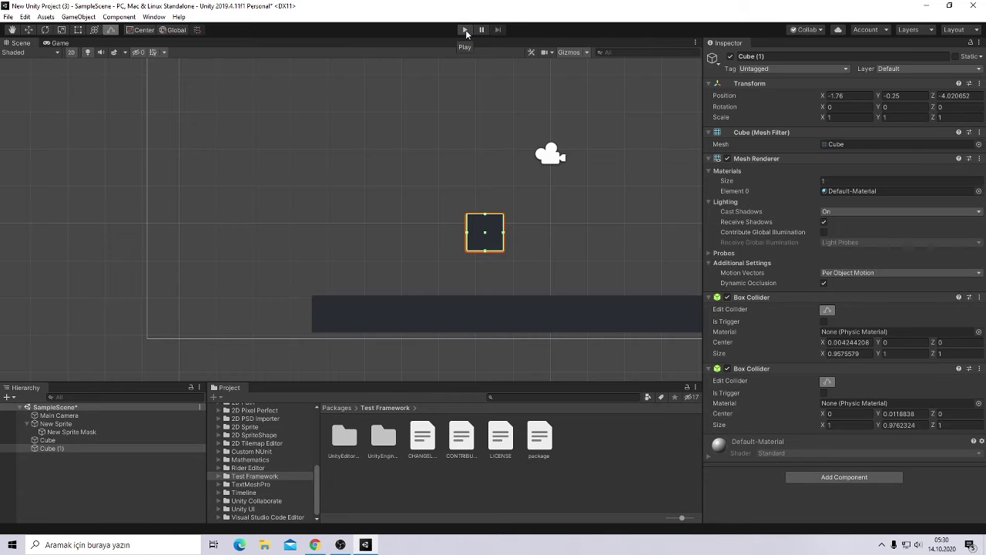
pyautogui.click(859, 477)
pyautogui.write('b')
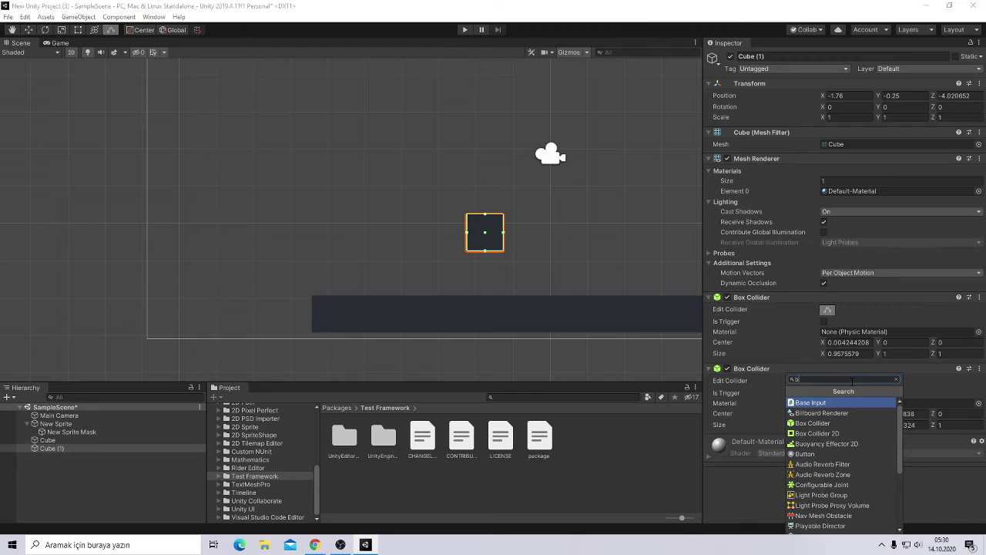
pyautogui.press('BackSpace')
pyautogui.write('ree')
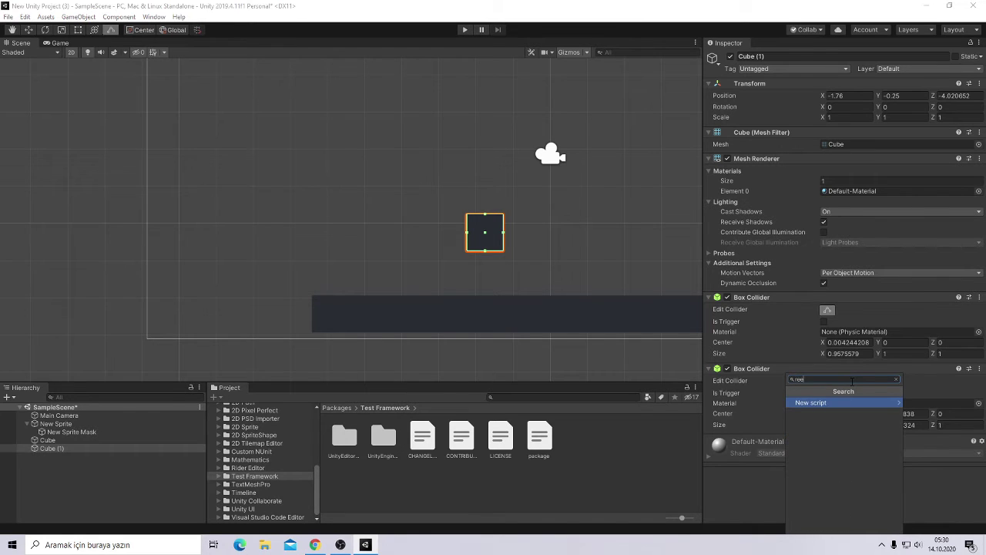
pyautogui.press('BackSpace')
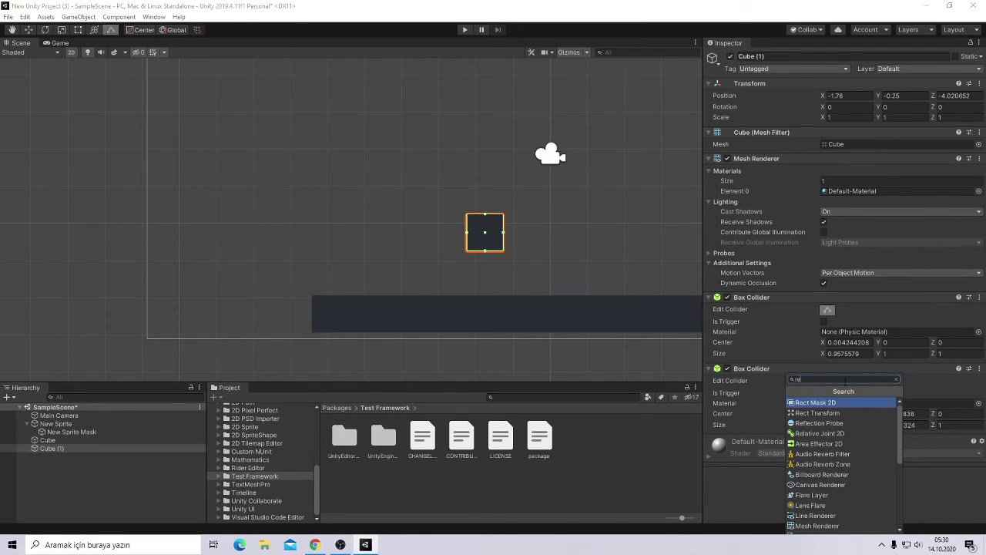
pyautogui.write('g')
pyautogui.press('BackSpace')
pyautogui.press('BackSpace')
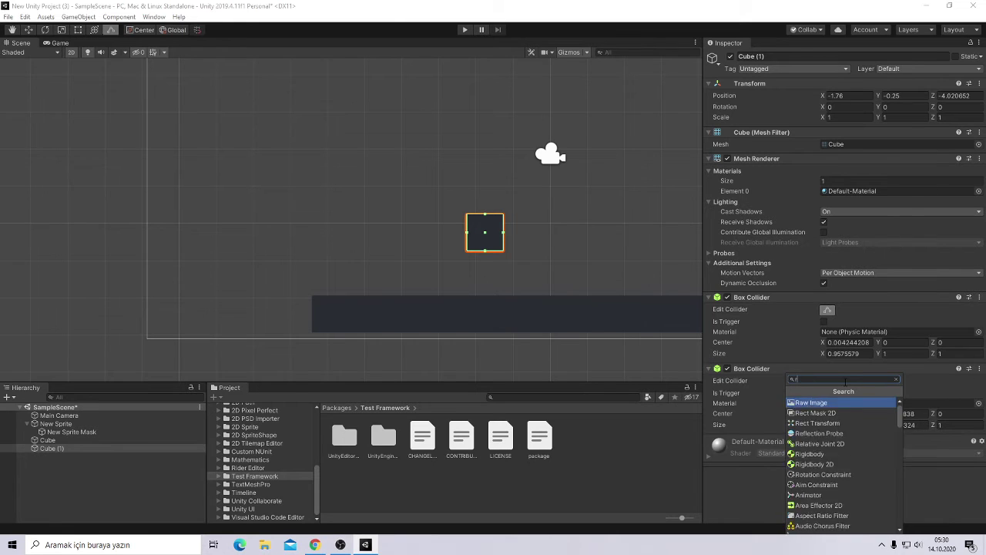
pyautogui.press('BackSpace')
pyautogui.write('bo')
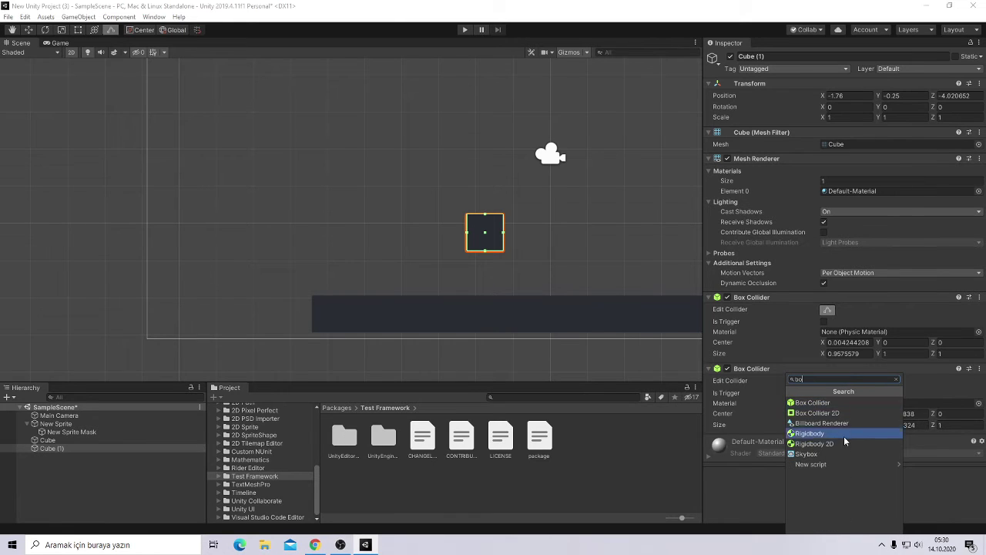
pyautogui.click(847, 433)
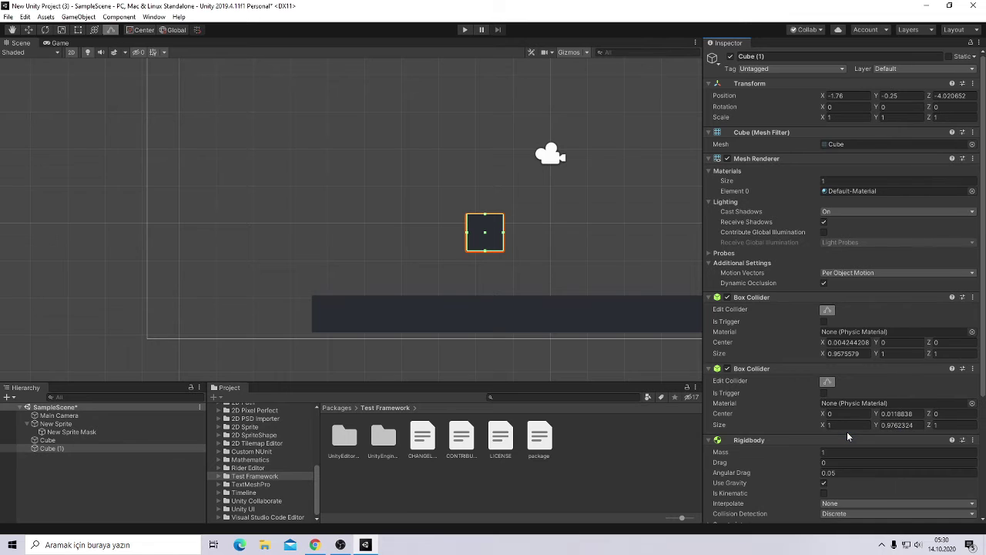
# Play-test the scene to see Cube (1)'s Rigidbody in action
pyautogui.scroll(-5, 847, 432)
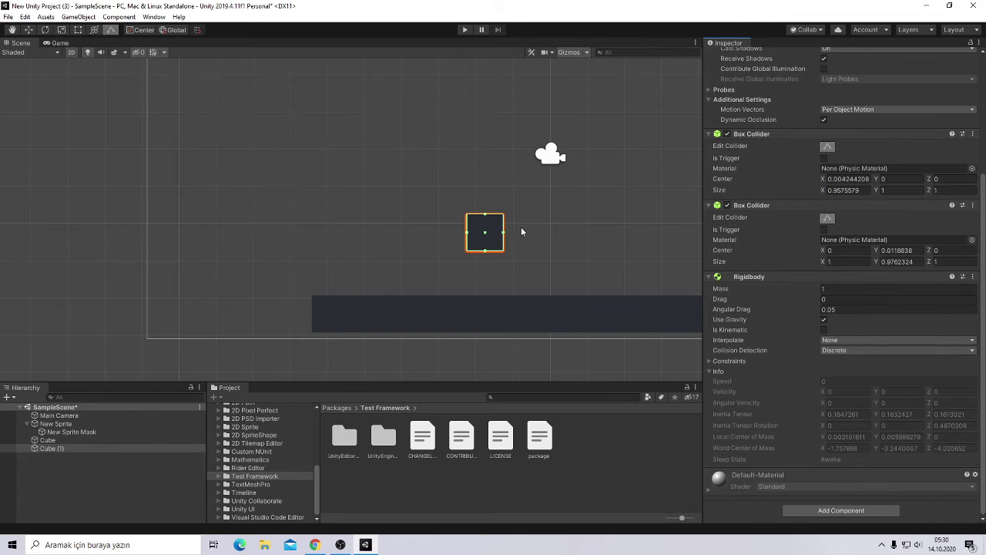
pyautogui.click(460, 30)
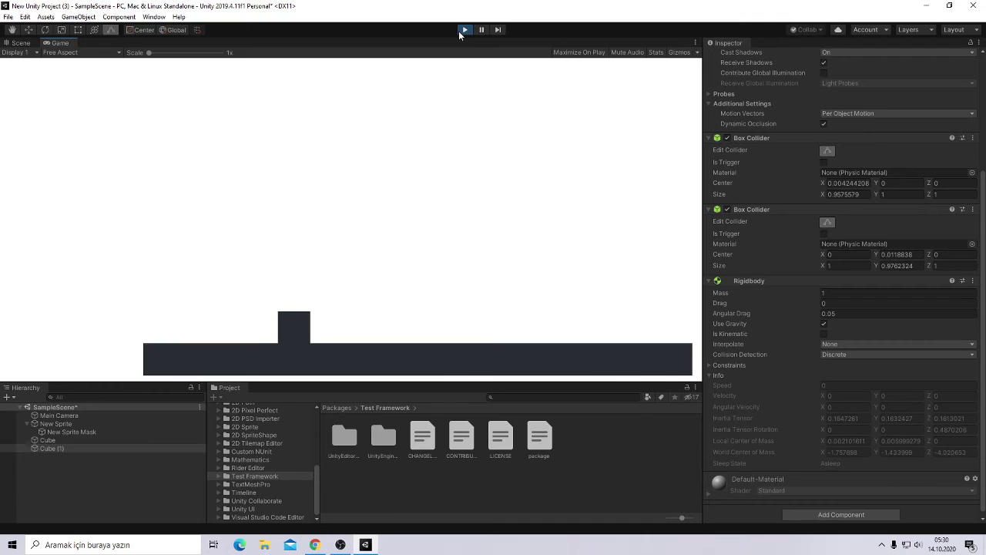
pyautogui.click(458, 31)
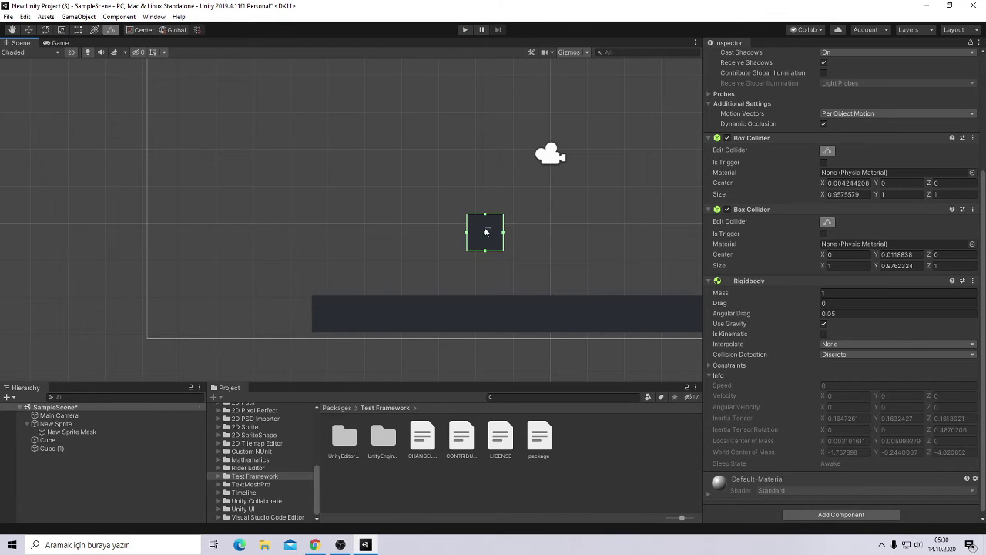
# Move Cube (1) left to X -5.62 above the floor's left end and play-test its drop
pyautogui.click(488, 229)
pyautogui.moveTo(486, 199); pyautogui.dragTo(486, 182)
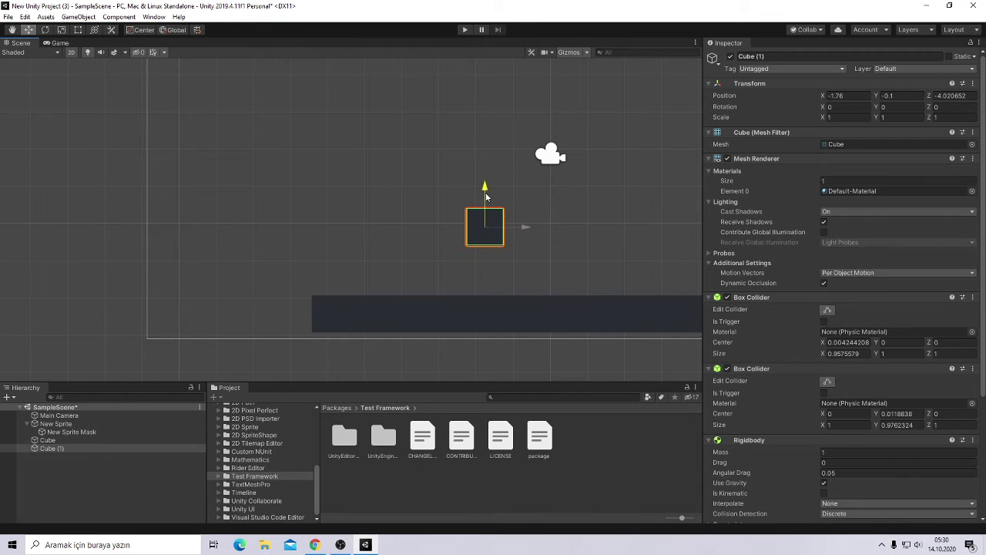
pyautogui.moveTo(521, 217); pyautogui.dragTo(378, 252)
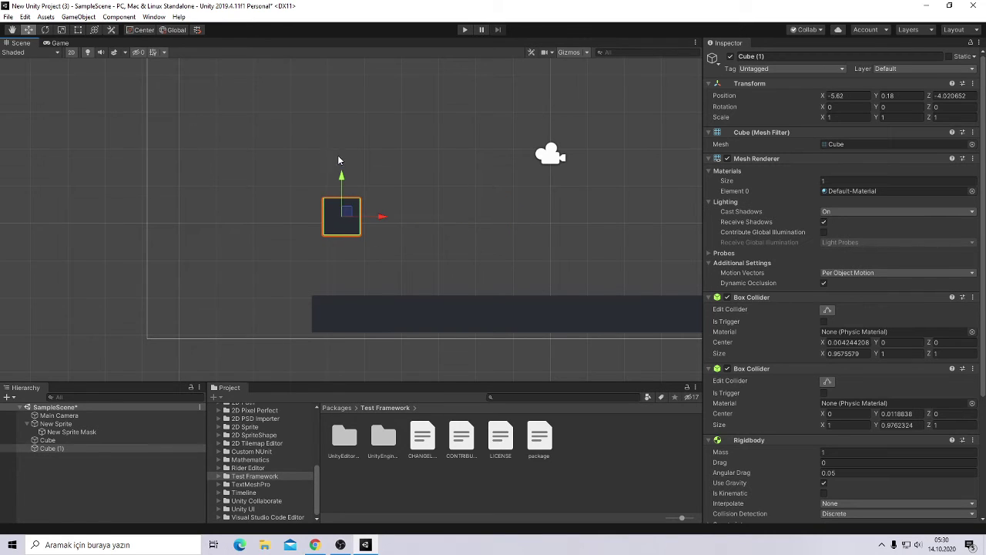
pyautogui.moveTo(342, 174); pyautogui.dragTo(341, 188)
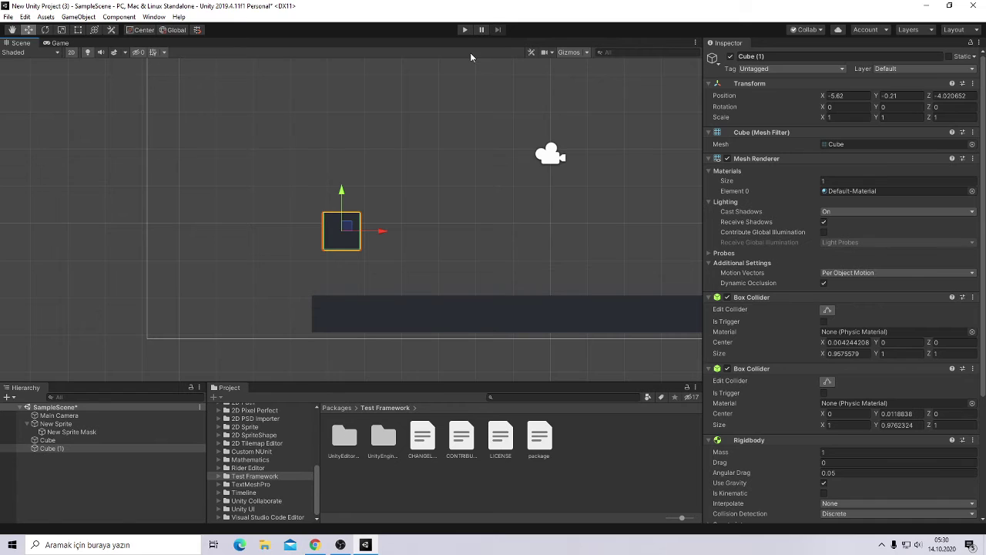
pyautogui.click(464, 30)
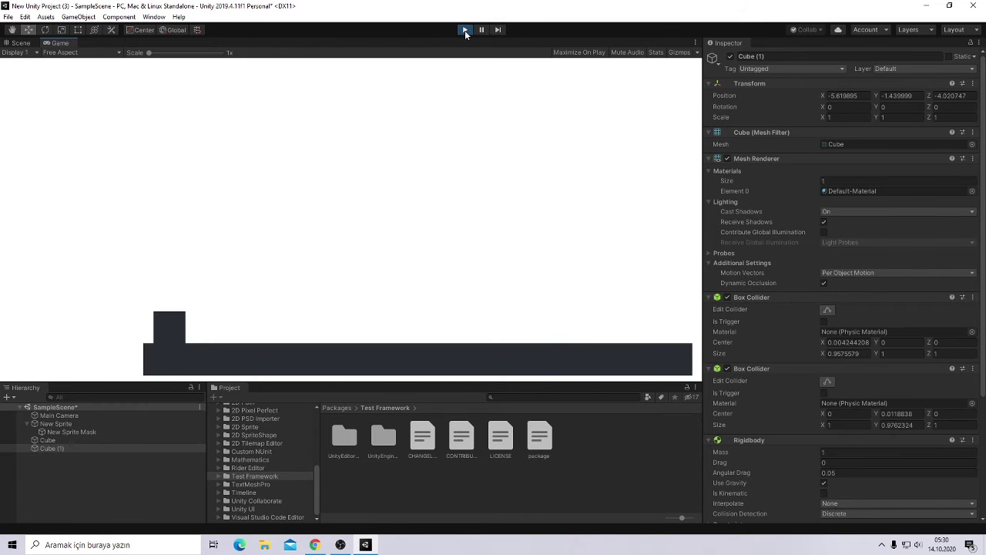
pyautogui.click(464, 31)
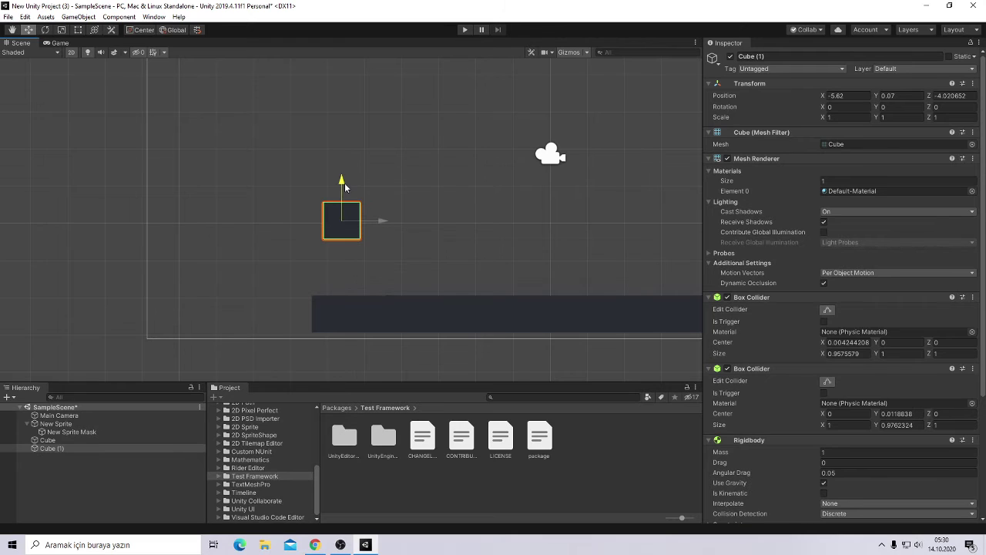
# Select the long floor Cube and slide it left, nudging it slightly upward
pyautogui.click(140, 439)
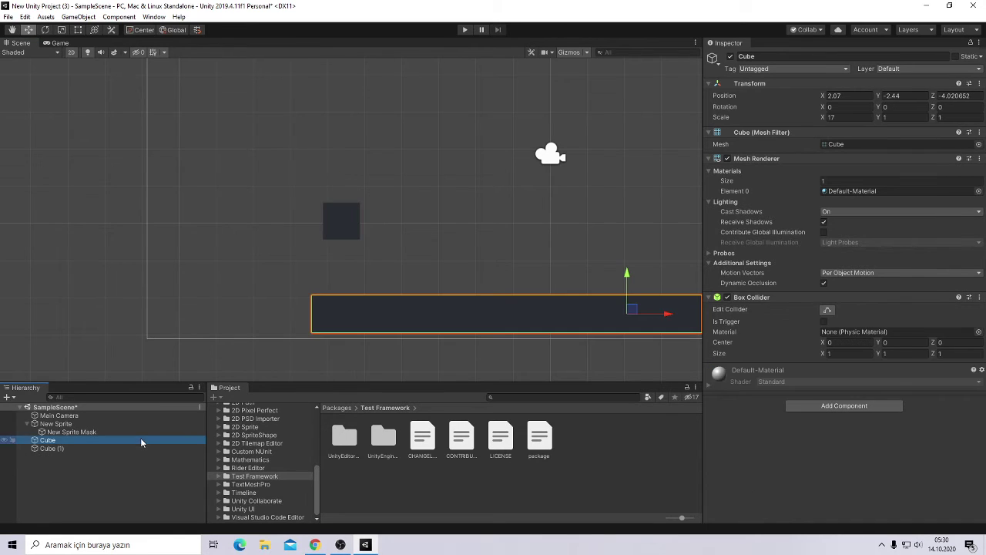
pyautogui.click(570, 309)
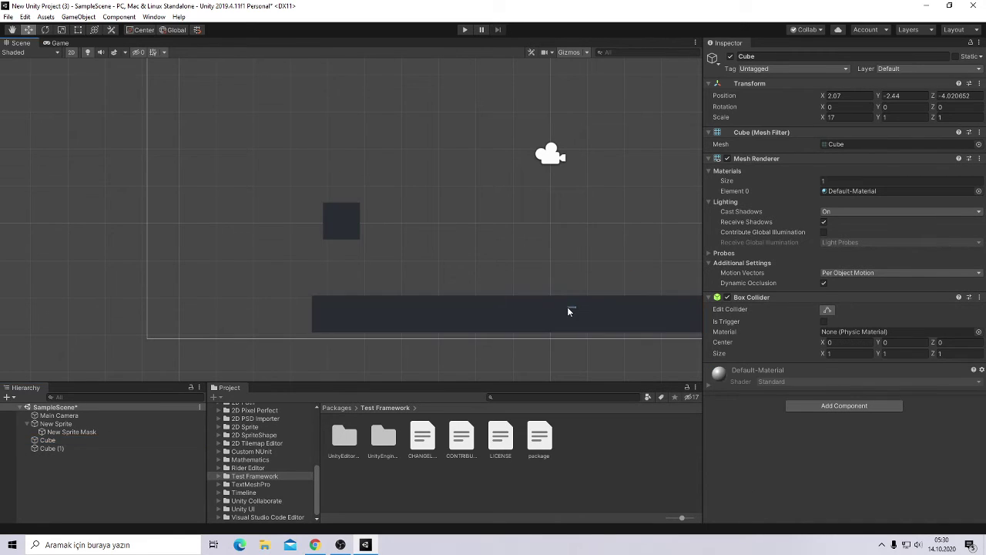
pyautogui.moveTo(665, 313); pyautogui.dragTo(511, 314)
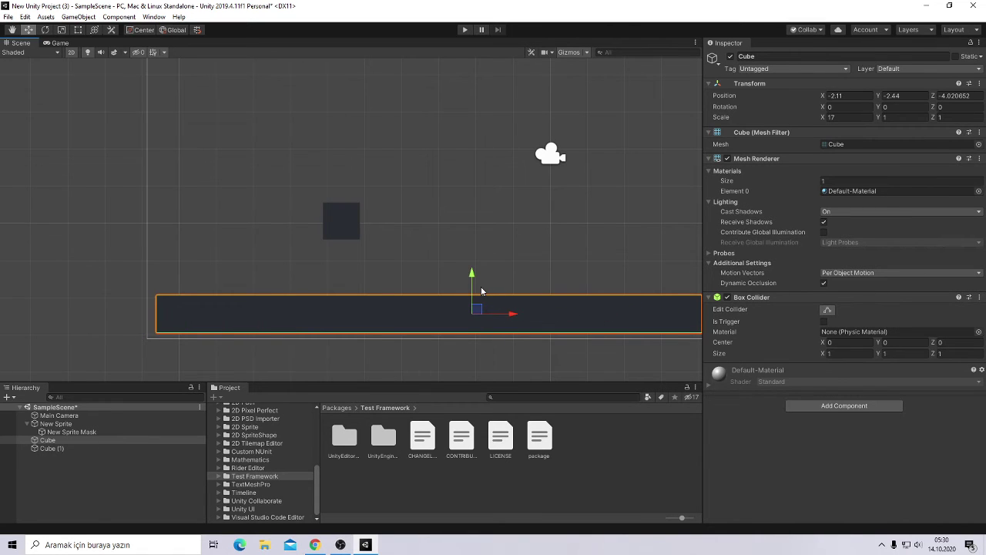
pyautogui.moveTo(476, 274); pyautogui.dragTo(524, 280)
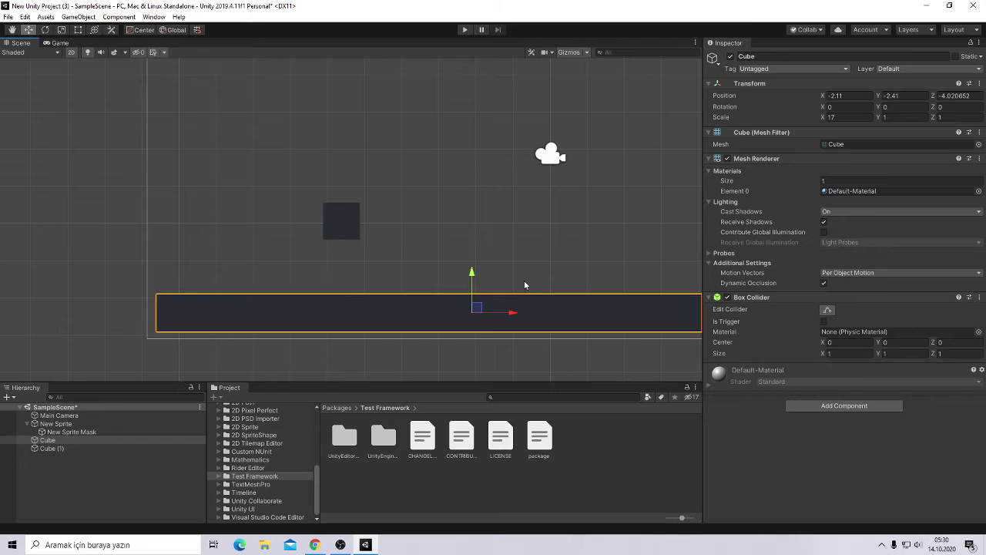
# Add a Skybox component to the floor Cube
pyautogui.scroll(-2, 541, 282)
pyautogui.scroll(-3, 541, 282)
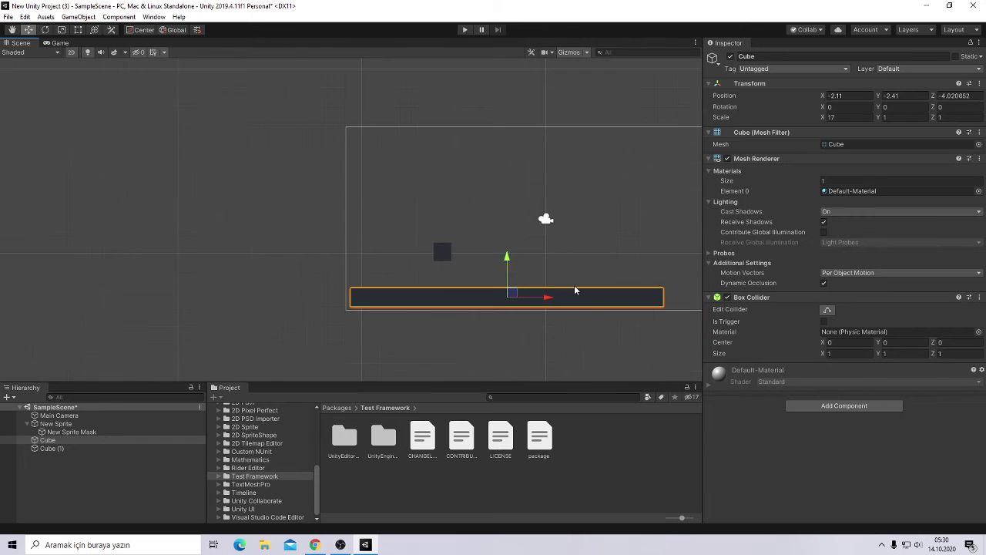
pyautogui.click(866, 406)
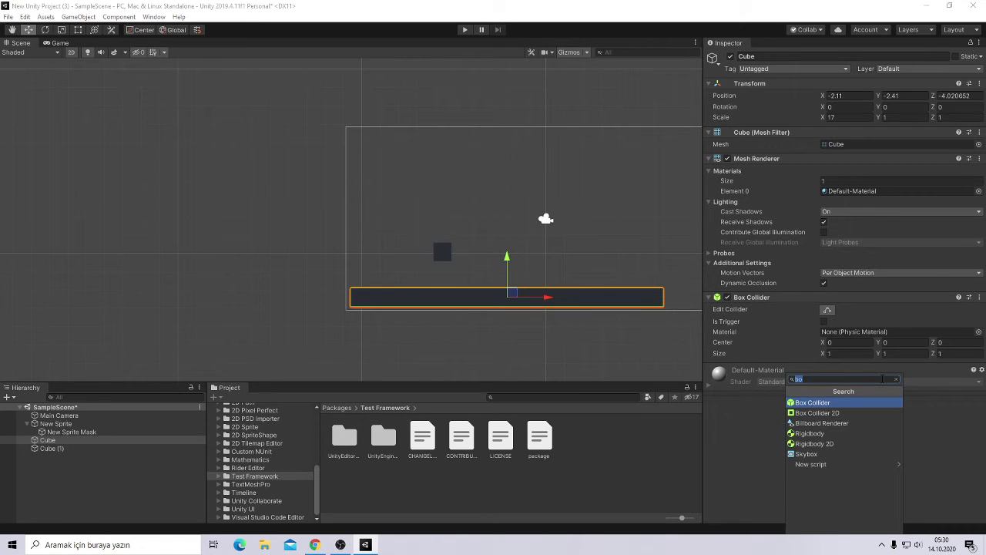
pyautogui.click(847, 454)
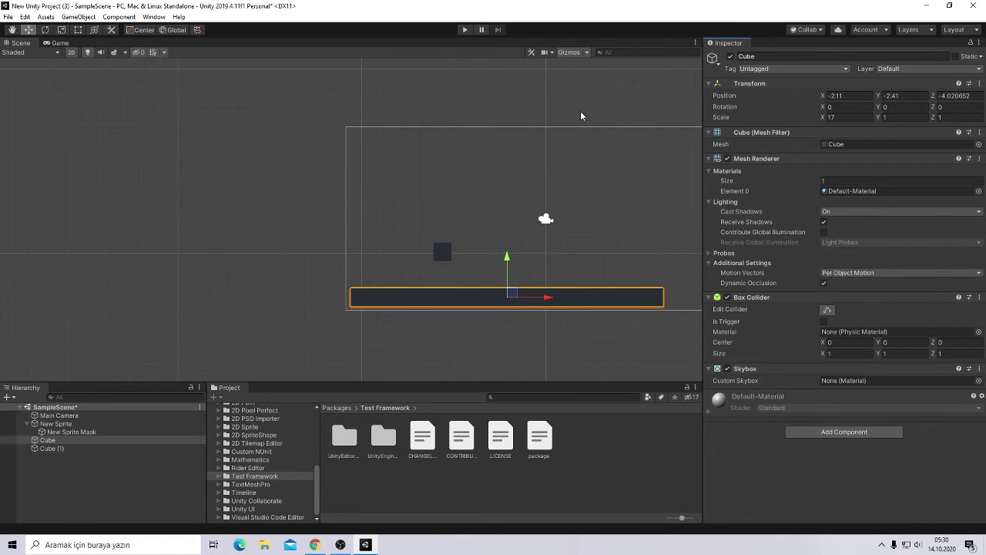
# Play-test the scene twice as the small cube lands on the platform
pyautogui.click(463, 31)
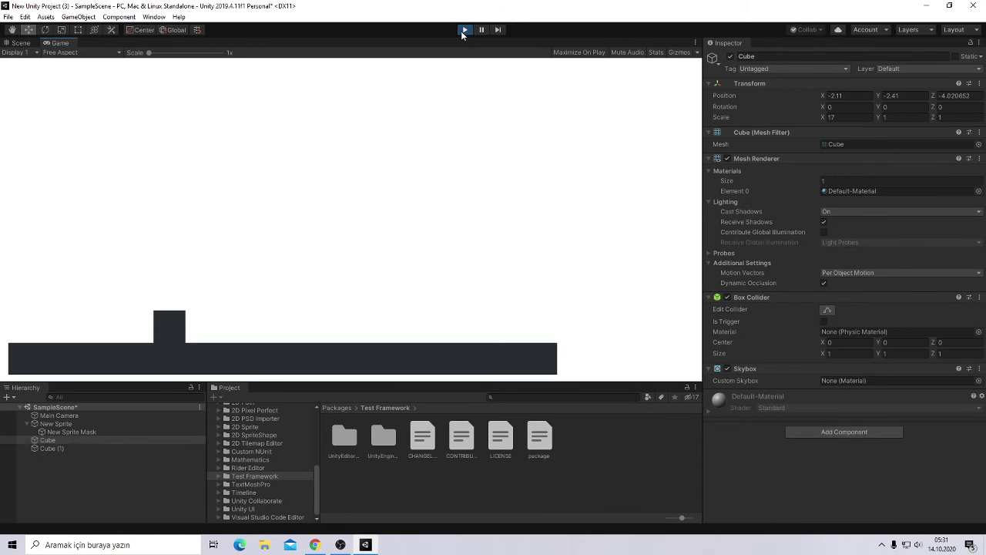
pyautogui.click(463, 31)
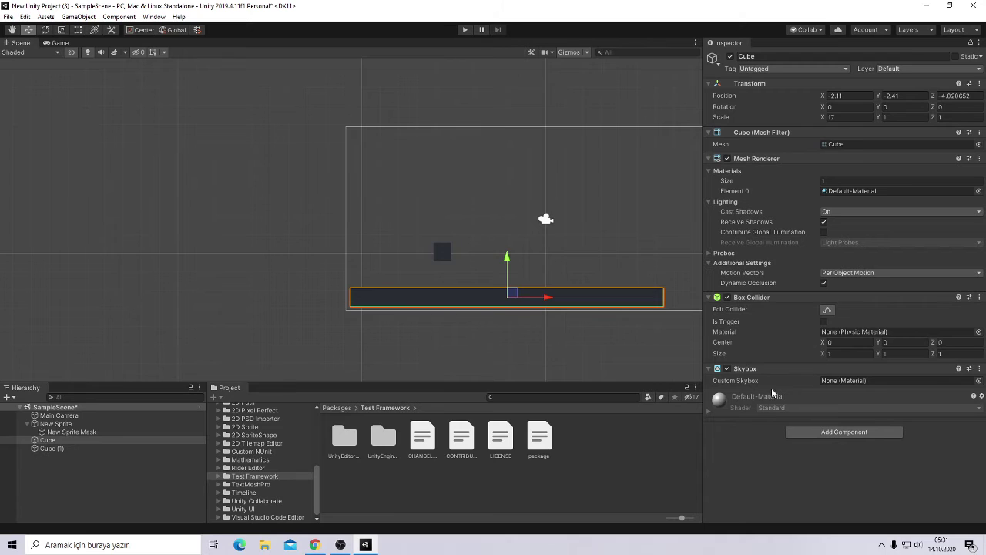
pyautogui.click(727, 368)
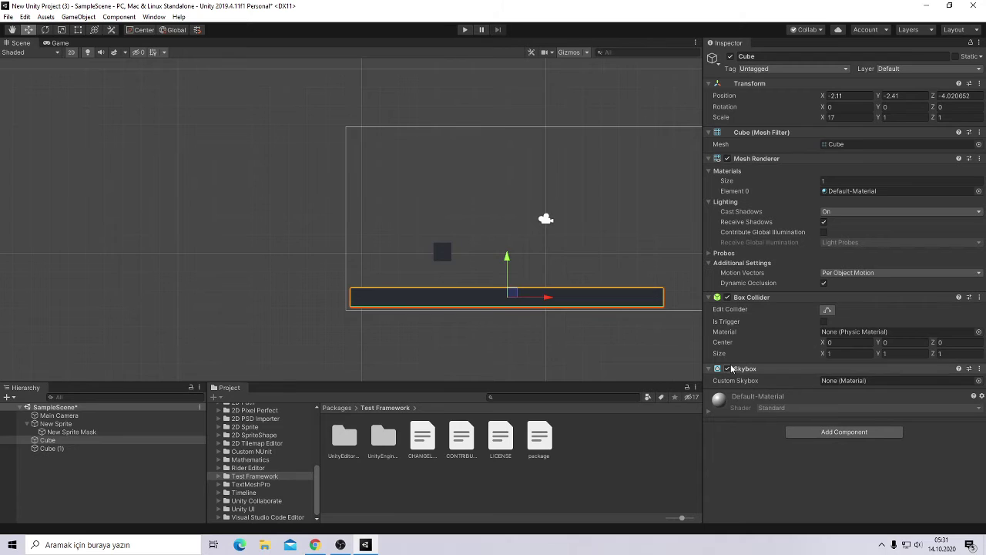
pyautogui.click(463, 31)
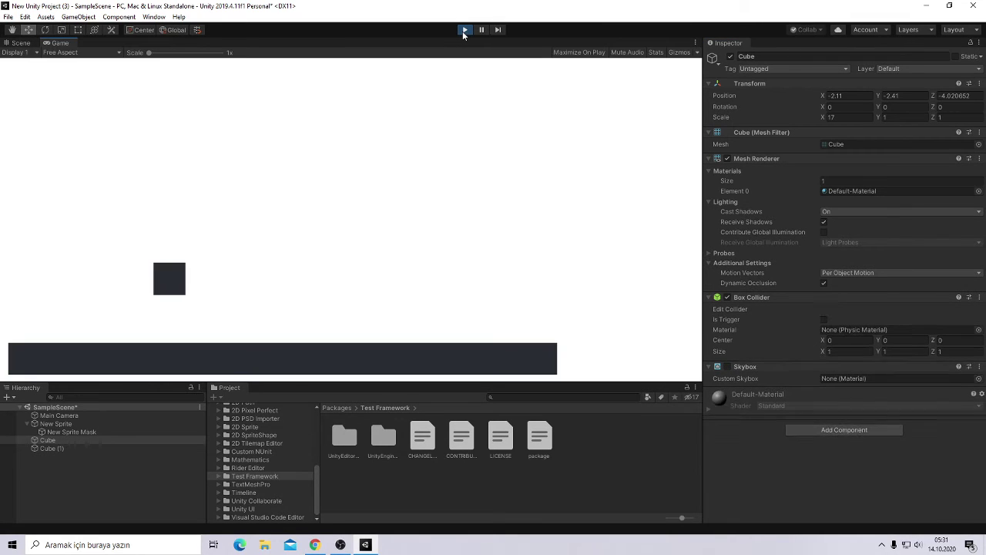
pyautogui.click(463, 31)
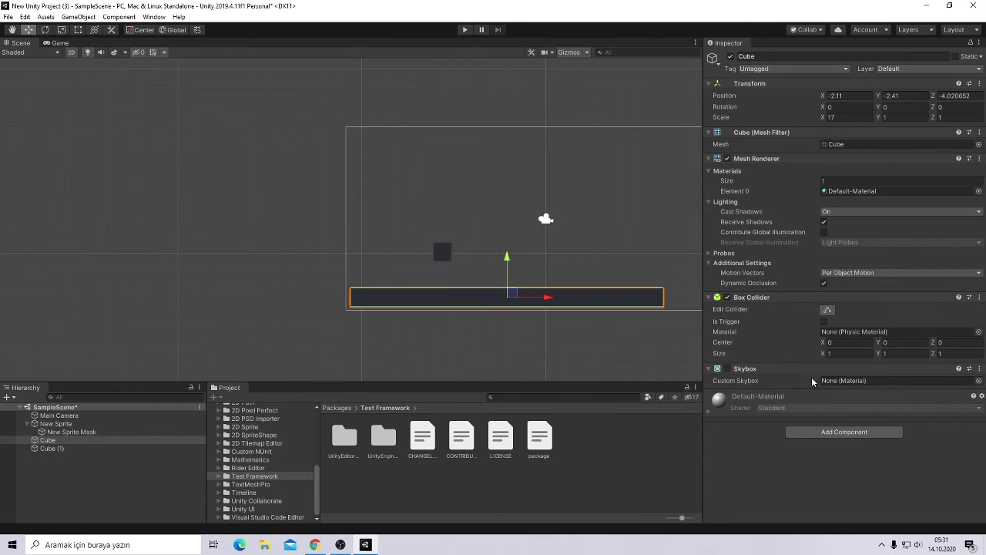
pyautogui.click(883, 432)
pyautogui.write('bo')
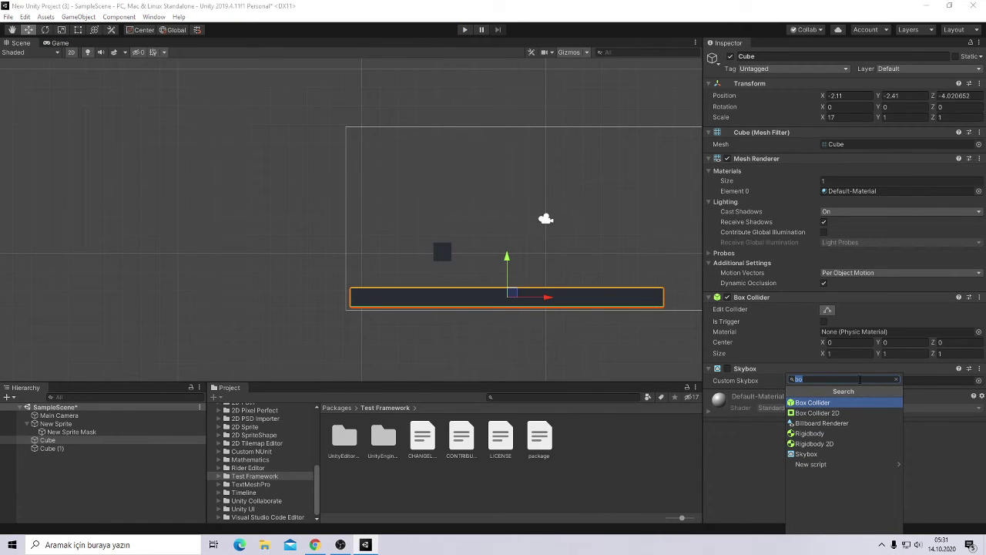
pyautogui.click(859, 379)
pyautogui.press('BackSpace')
pyautogui.press('BackSpace')
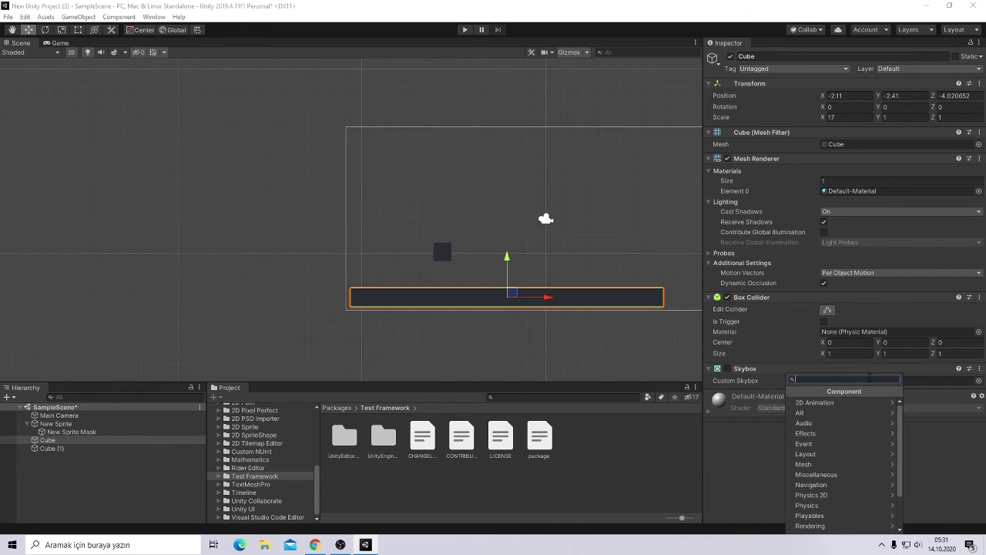
pyautogui.scroll(-3, 832, 454)
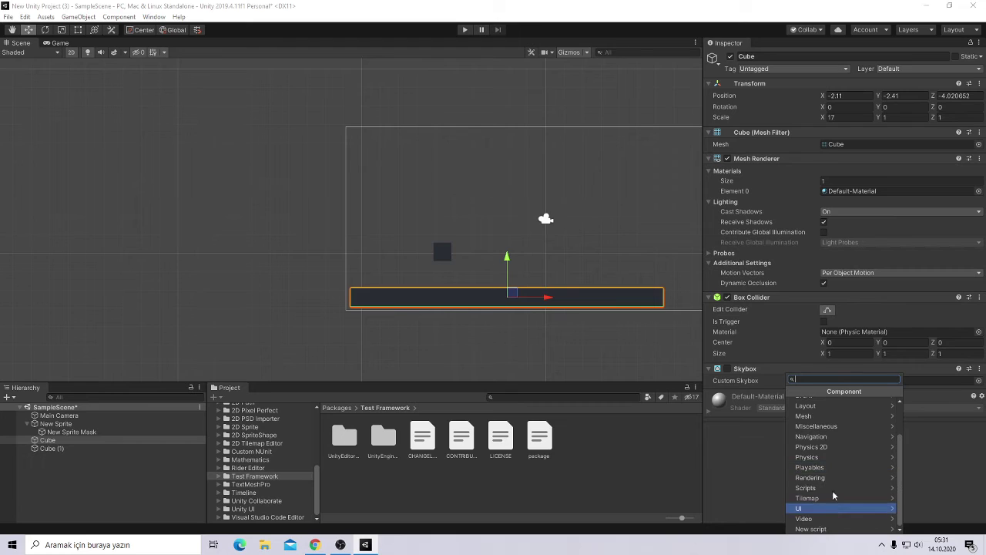
pyautogui.scroll(3, 836, 462)
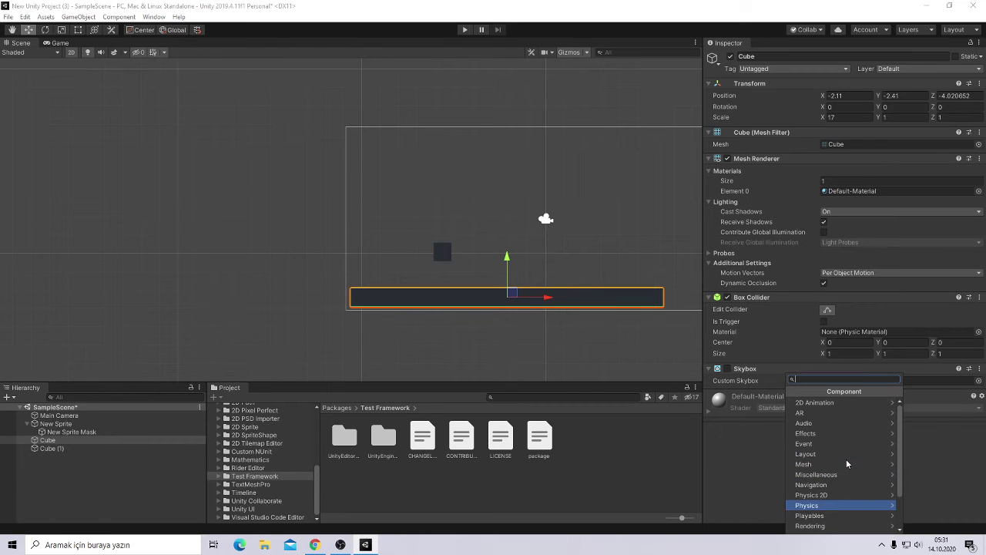
pyautogui.click(871, 405)
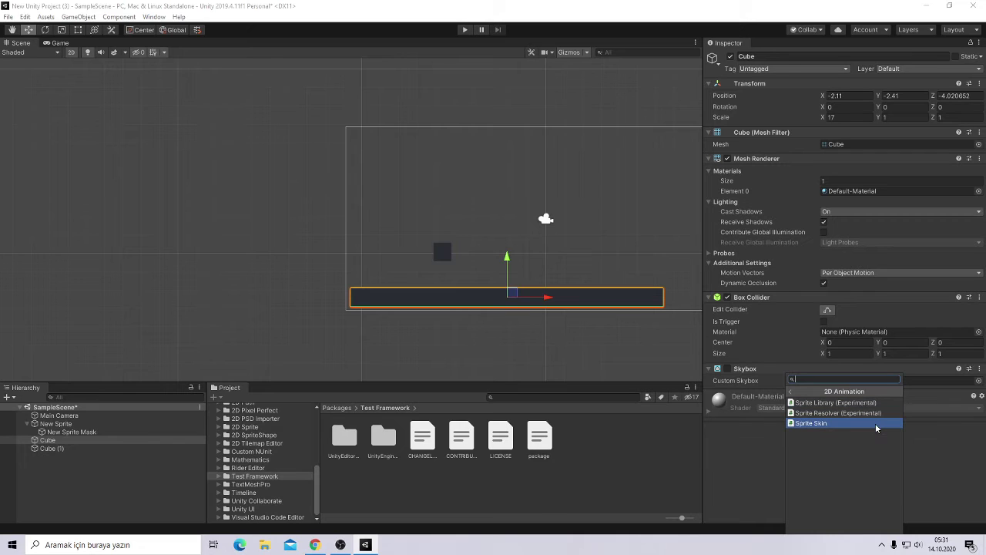
pyautogui.click(876, 426)
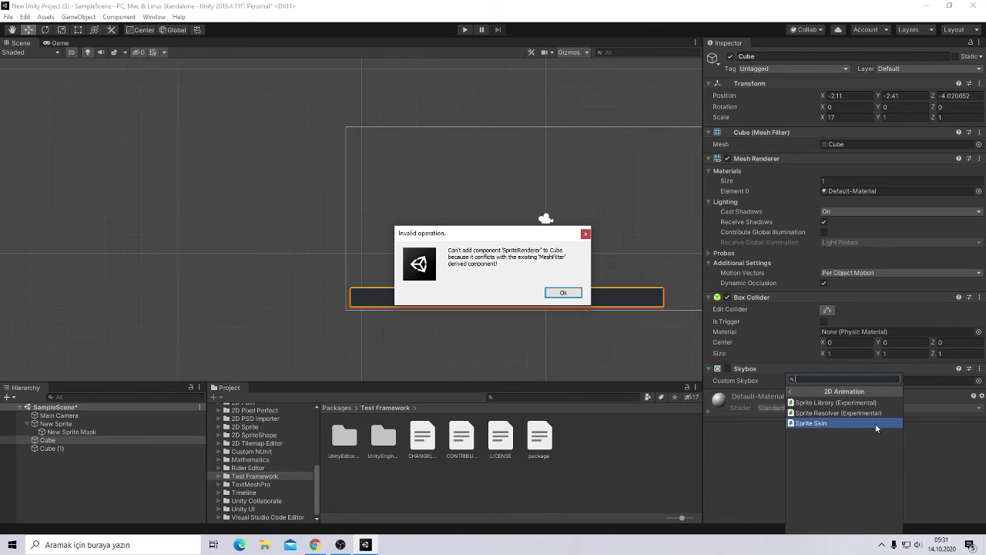
pyautogui.click(568, 292)
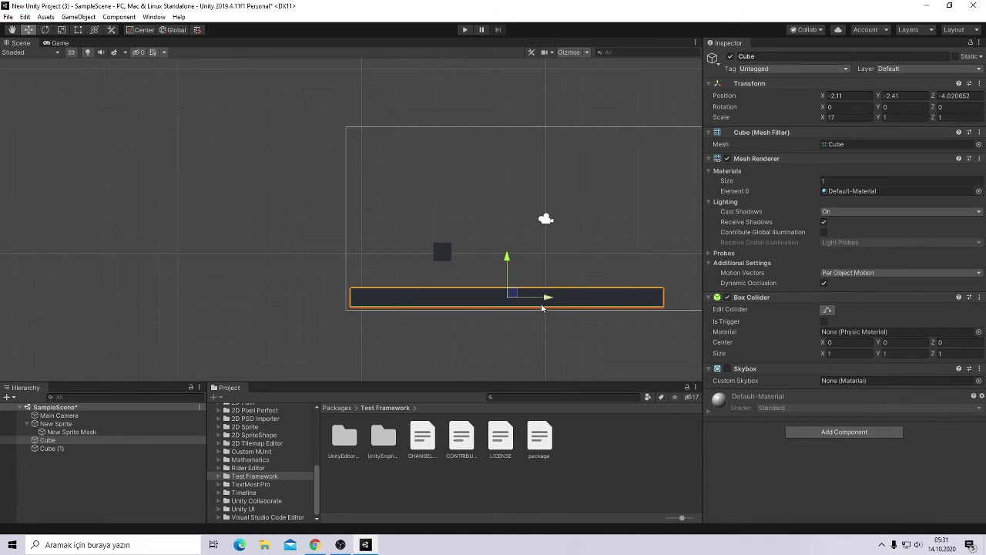
# Shift the platform Cube slightly left to X -2.25
pyautogui.moveTo(551, 301); pyautogui.dragTo(549, 305)
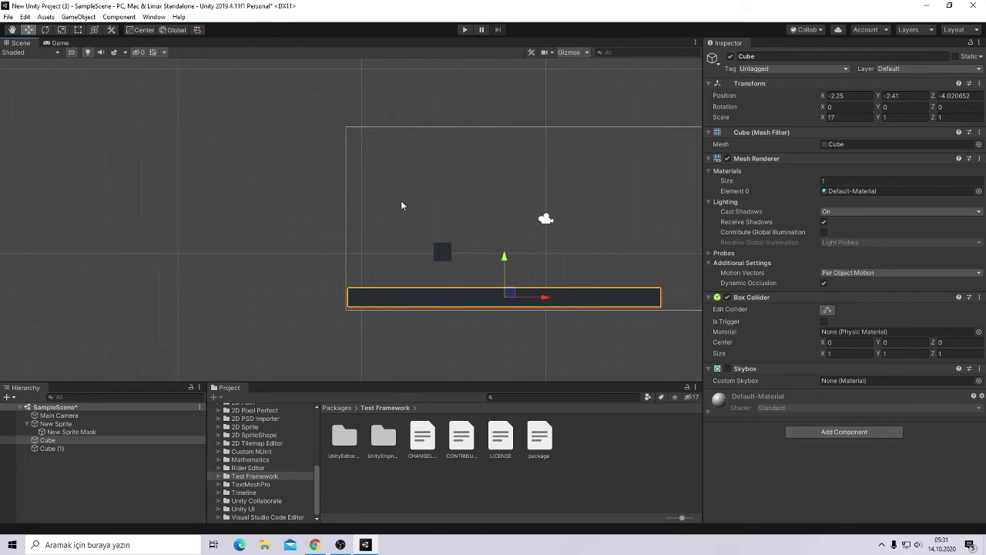
pyautogui.click(183, 440)
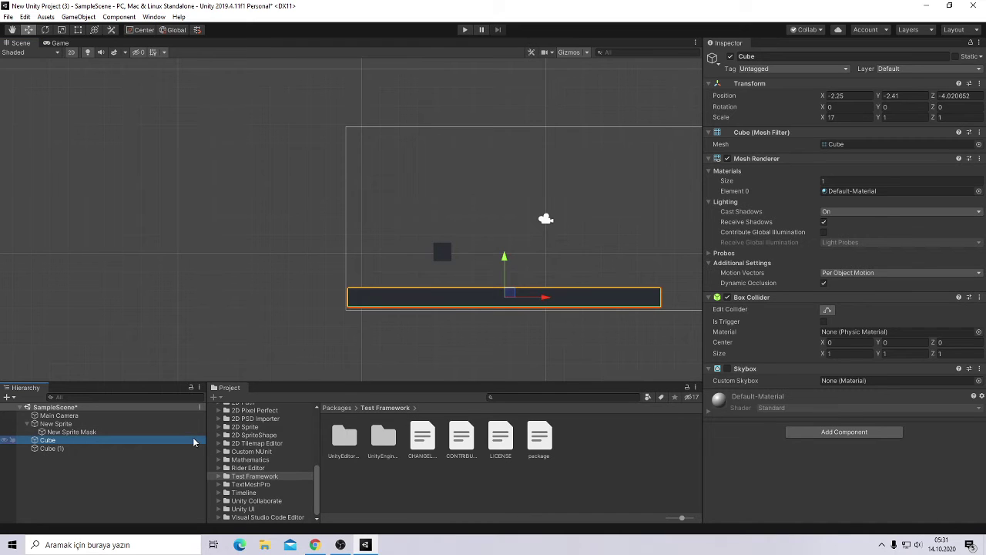
pyautogui.scroll(10, 293, 489)
pyautogui.scroll(5, 300, 462)
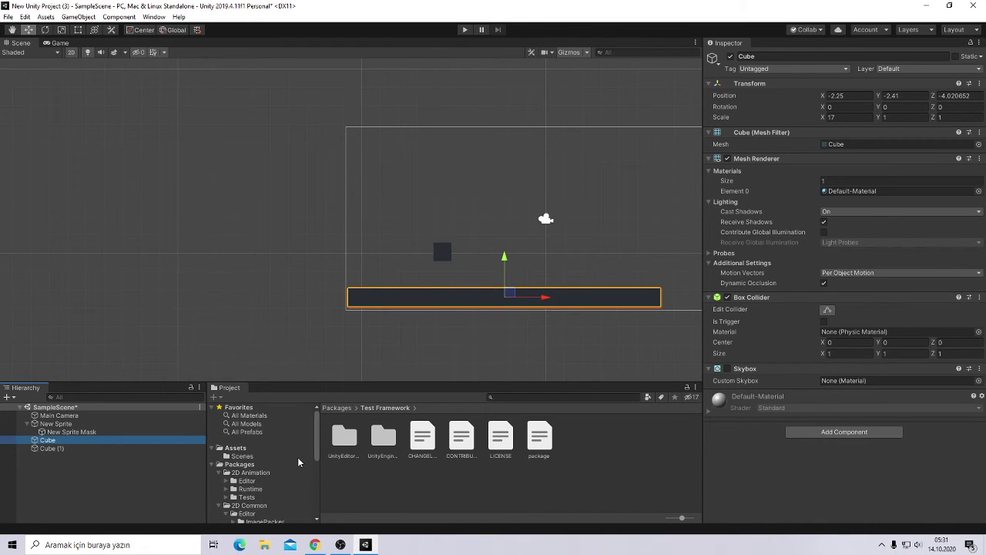
# Expand the platform's Default-Material settings and collapse and re-expand its Transform section
pyautogui.click(720, 404)
pyautogui.click(719, 403)
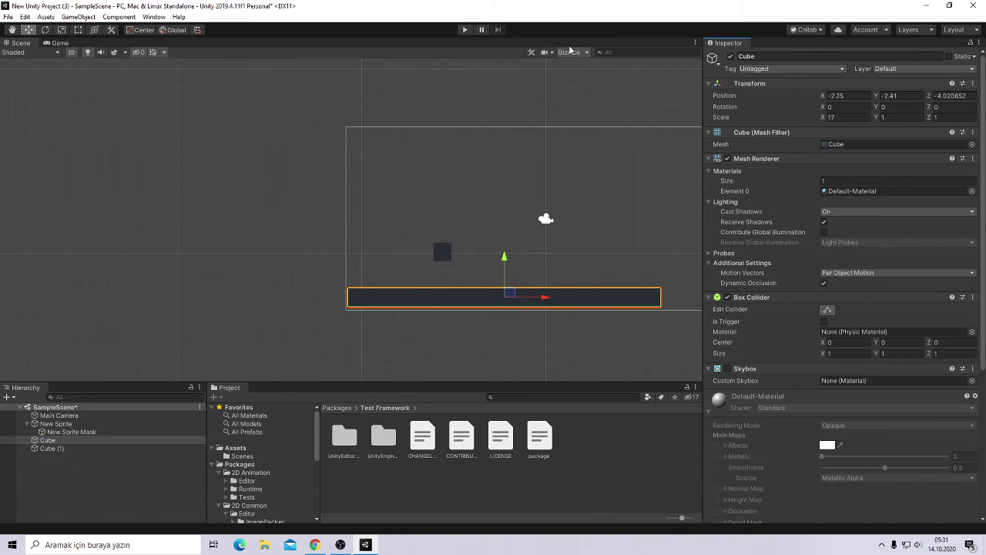
pyautogui.click(736, 83)
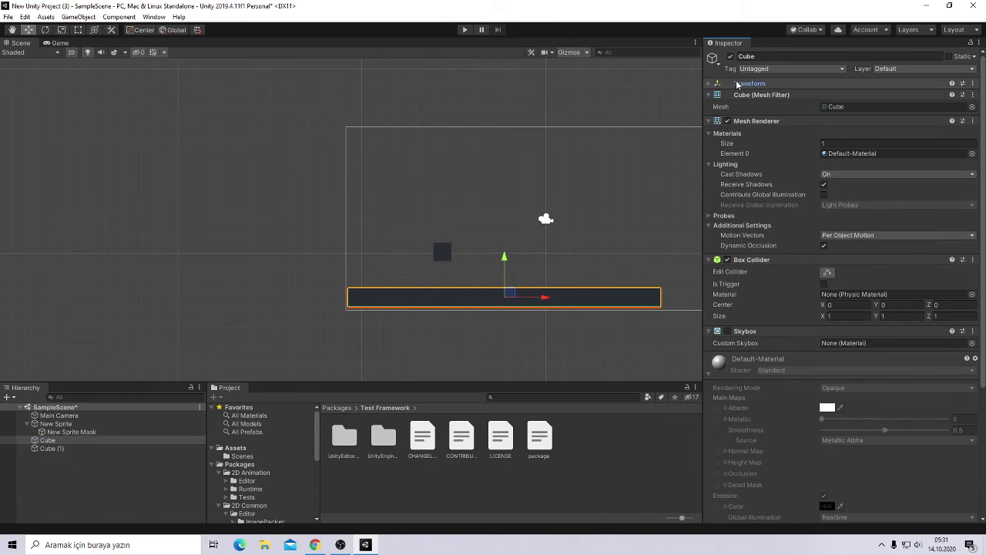
pyautogui.click(736, 84)
pyautogui.click(713, 58)
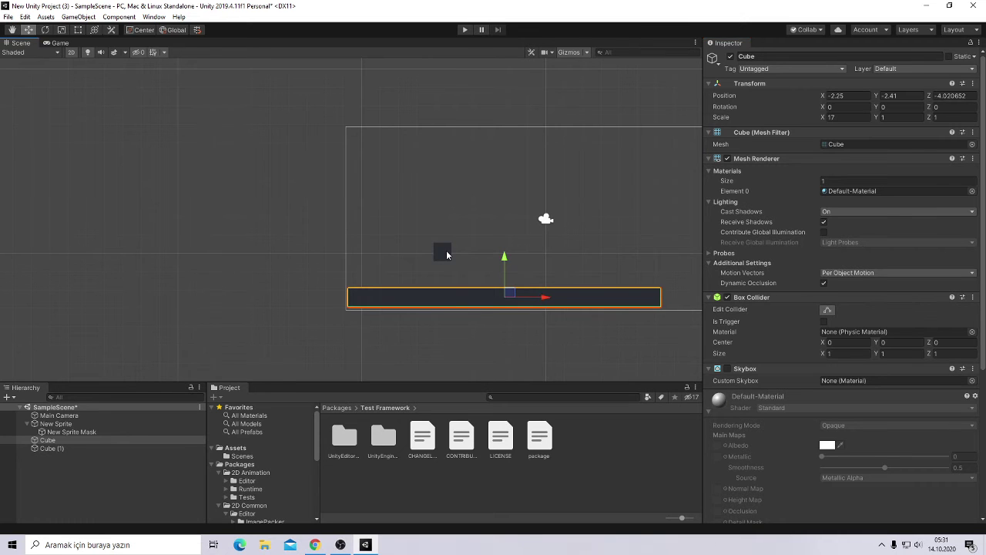
pyautogui.click(443, 252)
# Raise Cube (1) to X -0.1, Y 2 above the platform and play-test its fall
pyautogui.moveTo(451, 248)
pyautogui.mouseDown()
pyautogui.moveTo(463, 265)
pyautogui.moveTo(546, 216)
pyautogui.mouseUp()
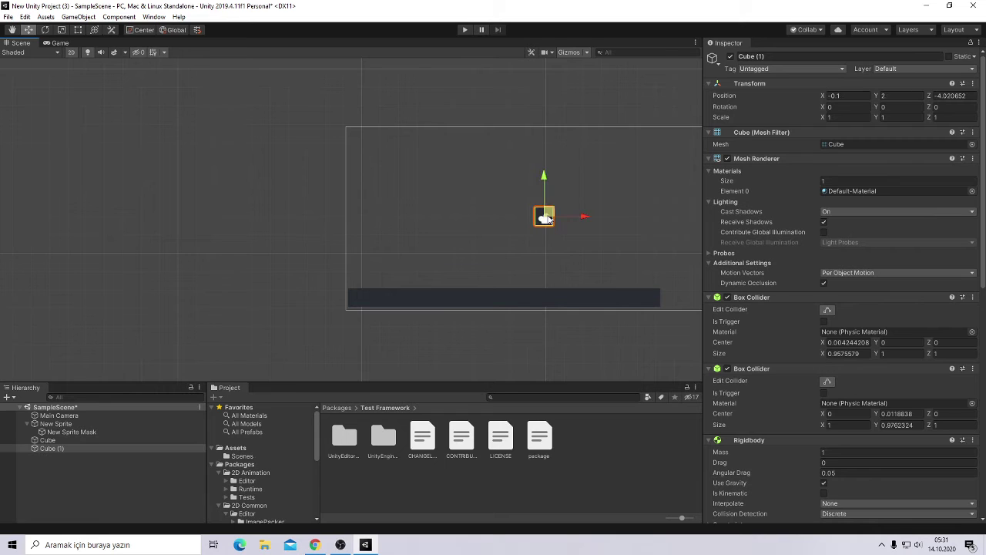
pyautogui.click(461, 32)
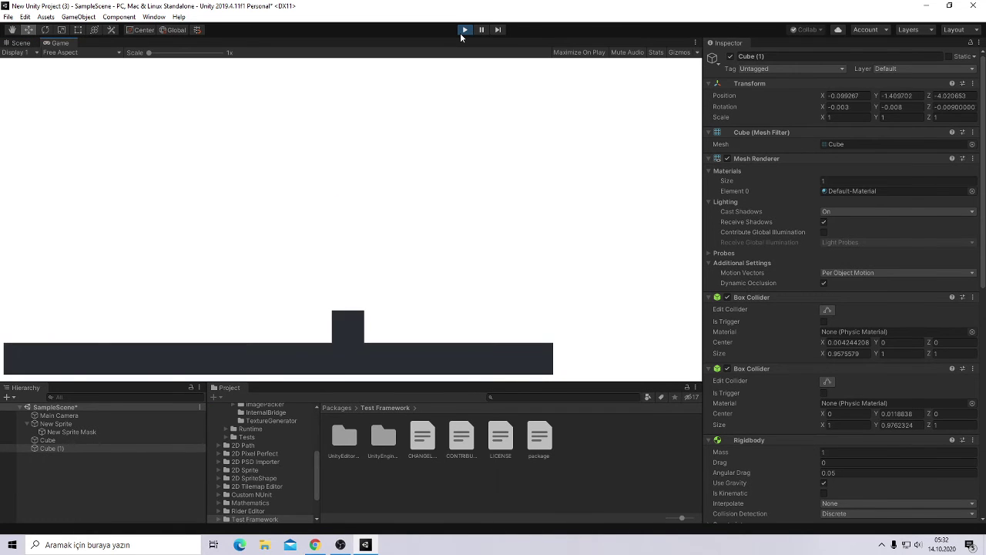
pyautogui.click(460, 32)
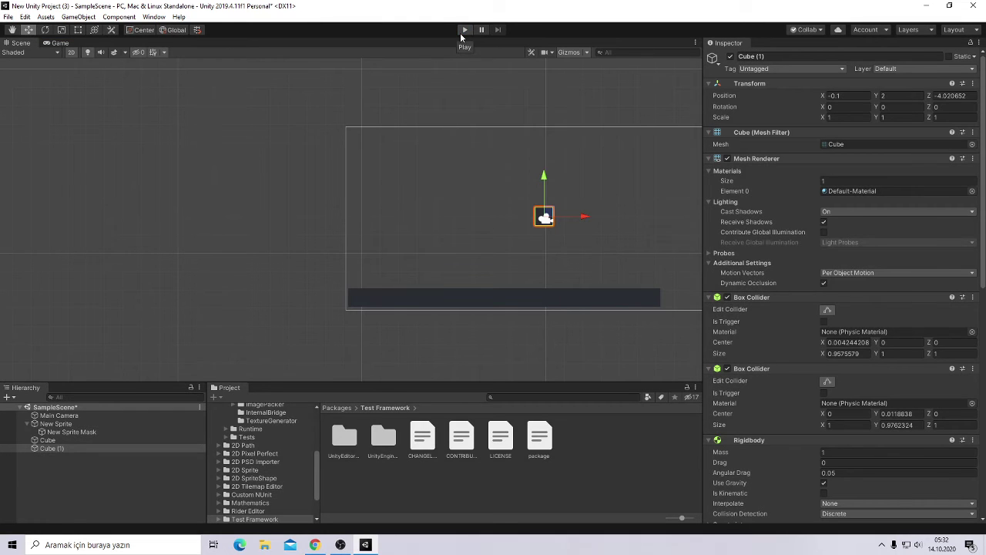
pyautogui.click(922, 145)
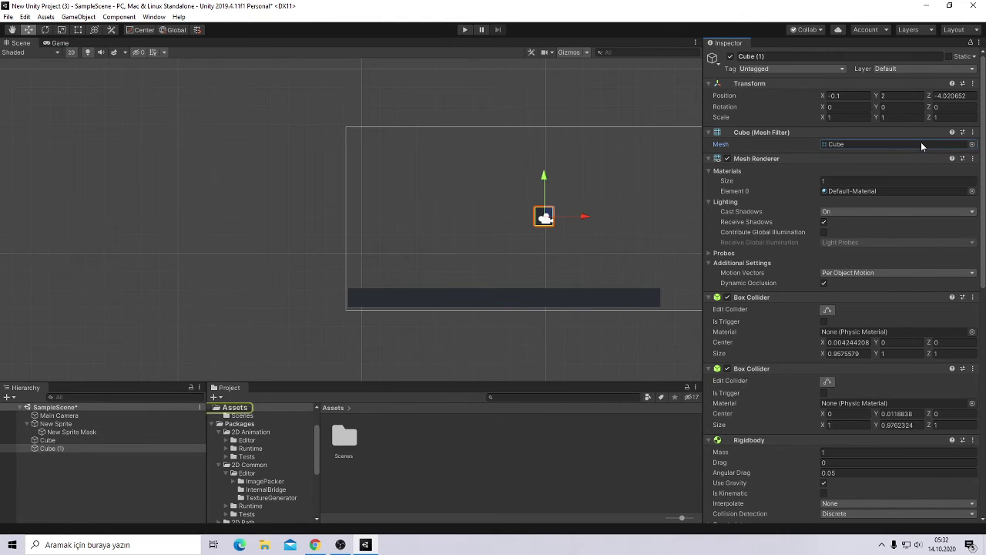
# Save the modified SampleScene in Assets/Scenes, then run it once in Play mode
pyautogui.click(225, 410)
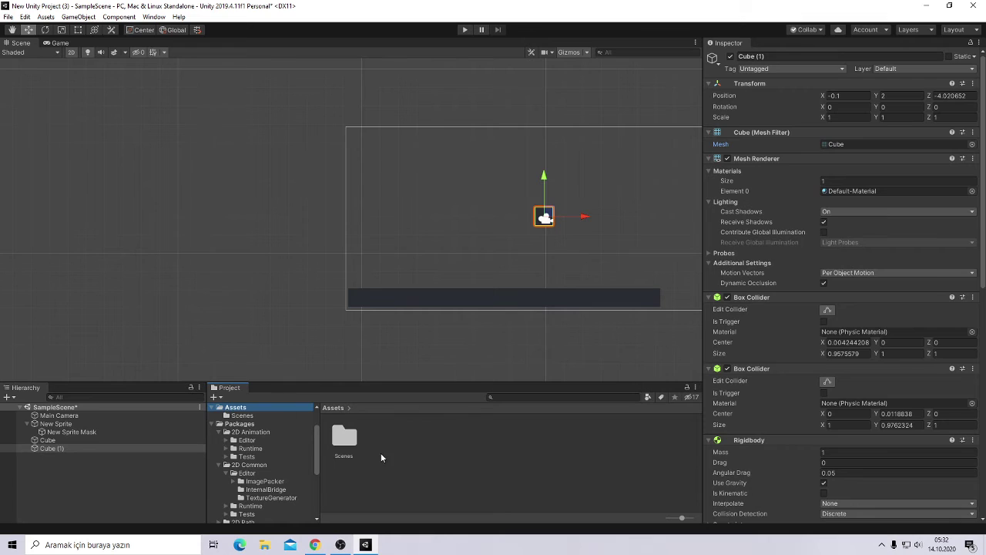
pyautogui.doubleClick(355, 449)
pyautogui.doubleClick(354, 449)
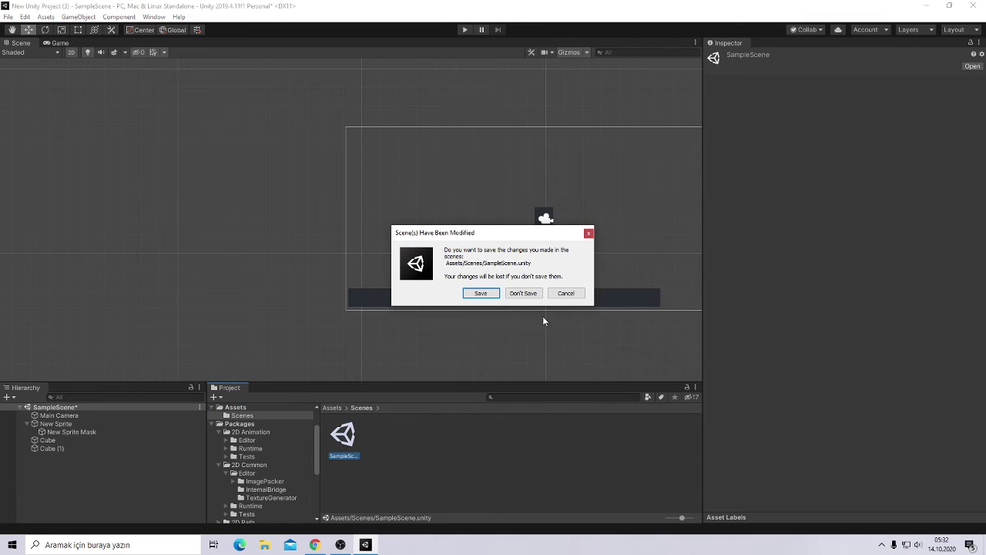
pyautogui.click(493, 294)
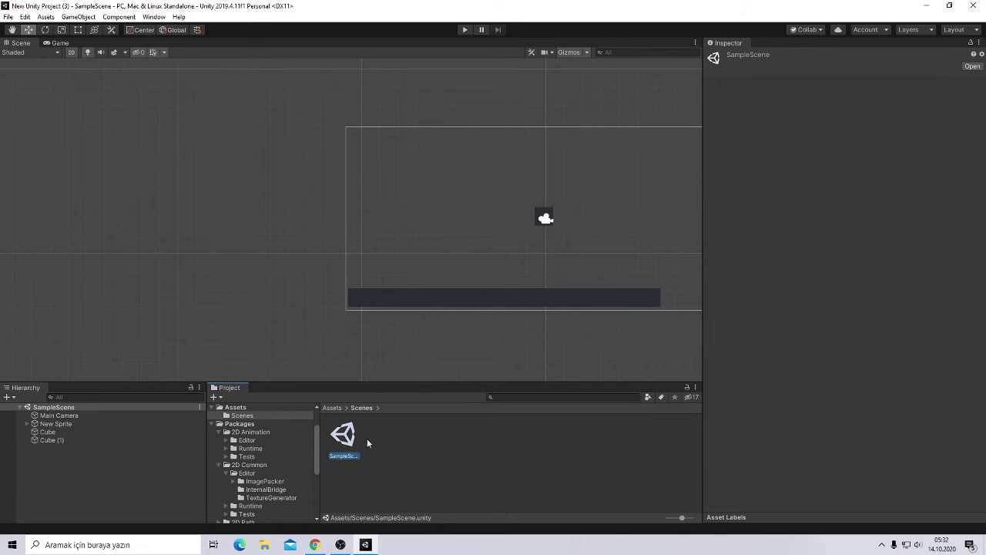
pyautogui.click(464, 31)
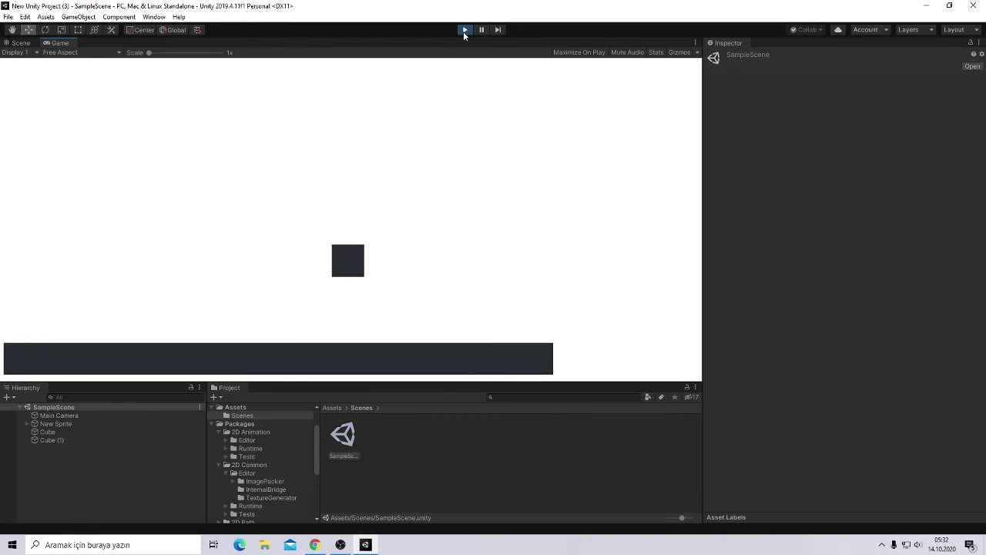
pyautogui.click(464, 31)
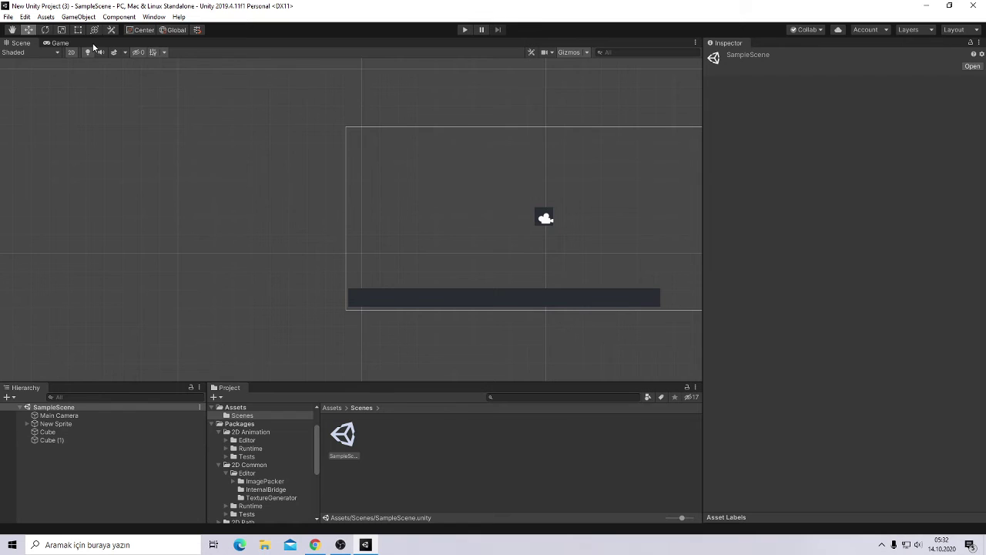
# Move Cube (2) right and up to about X -2.58, Y 2.05 beside the camera
pyautogui.click(78, 16)
pyautogui.moveTo(98, 57)
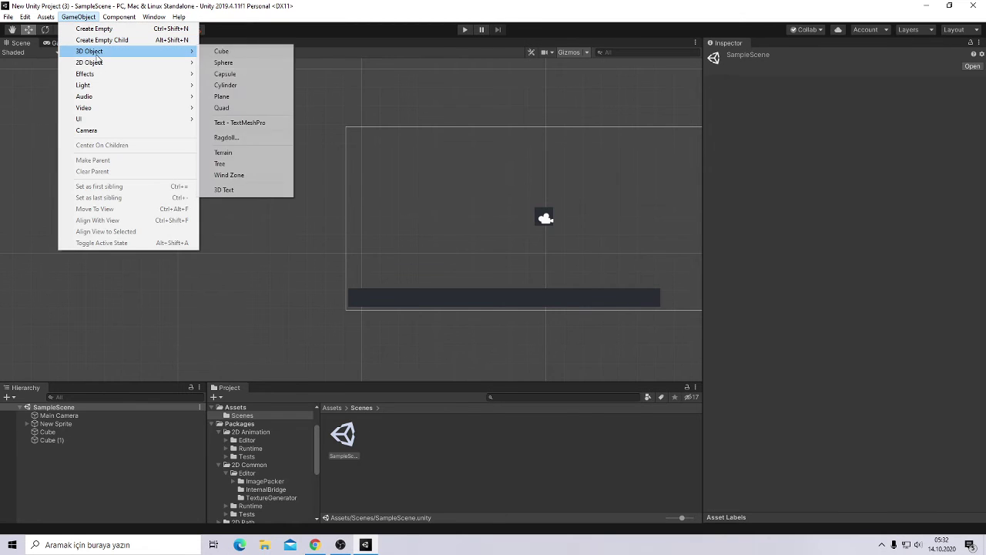
pyautogui.click(219, 51)
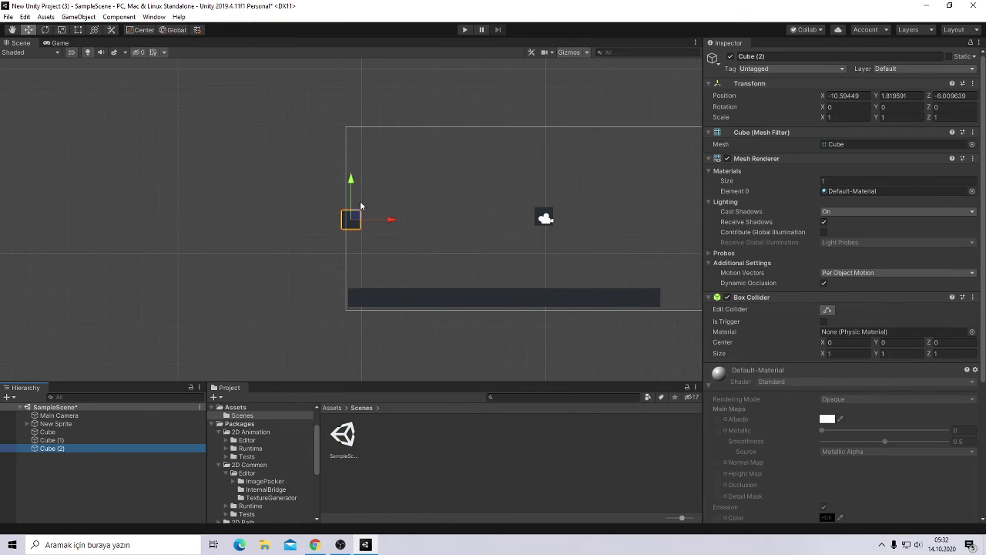
pyautogui.click(386, 210)
pyautogui.click(353, 217)
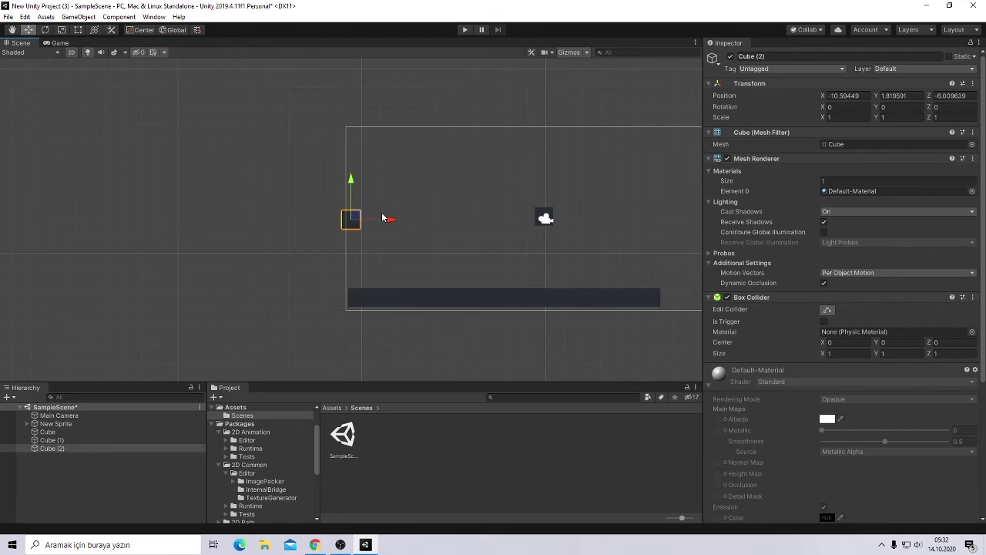
pyautogui.moveTo(393, 217); pyautogui.dragTo(540, 216)
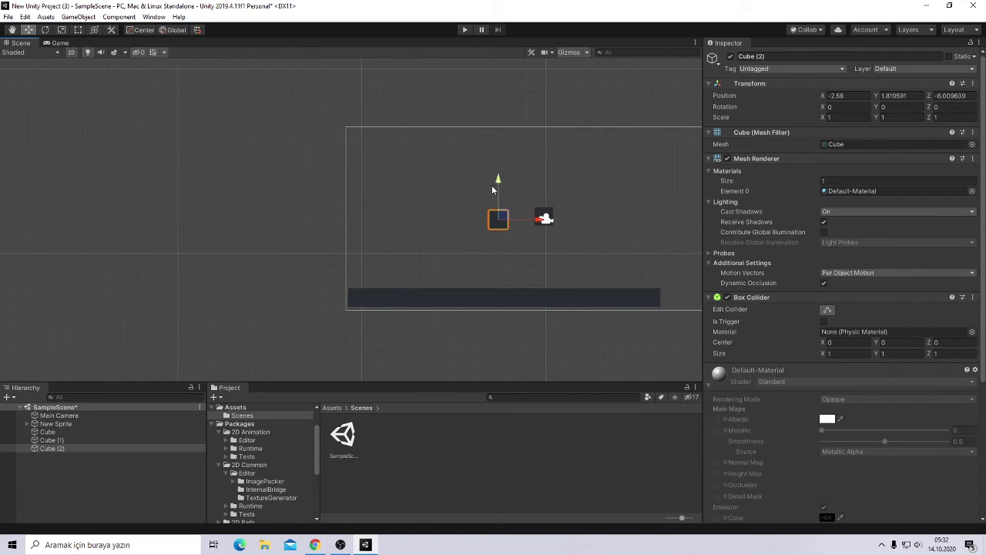
pyautogui.moveTo(499, 183); pyautogui.dragTo(502, 175)
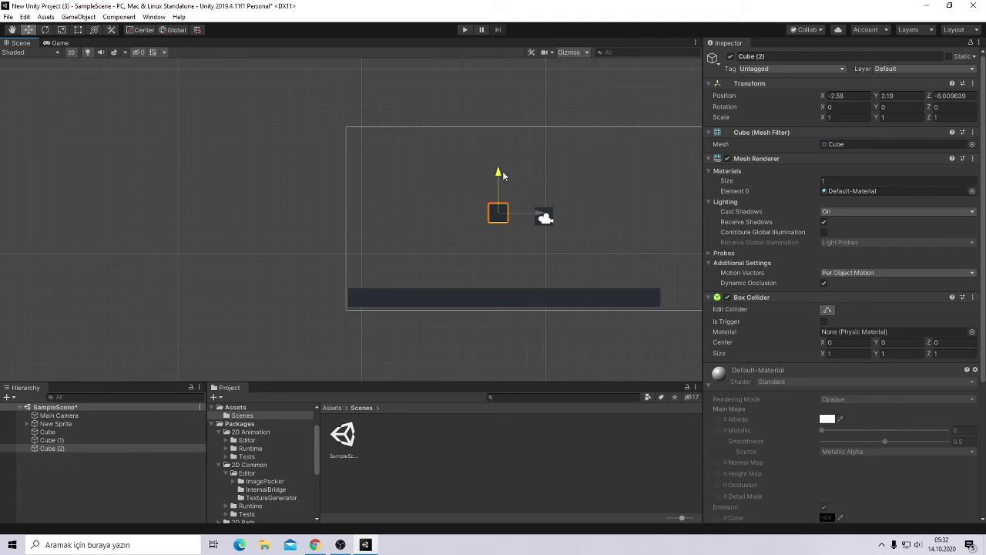
pyautogui.click(563, 190)
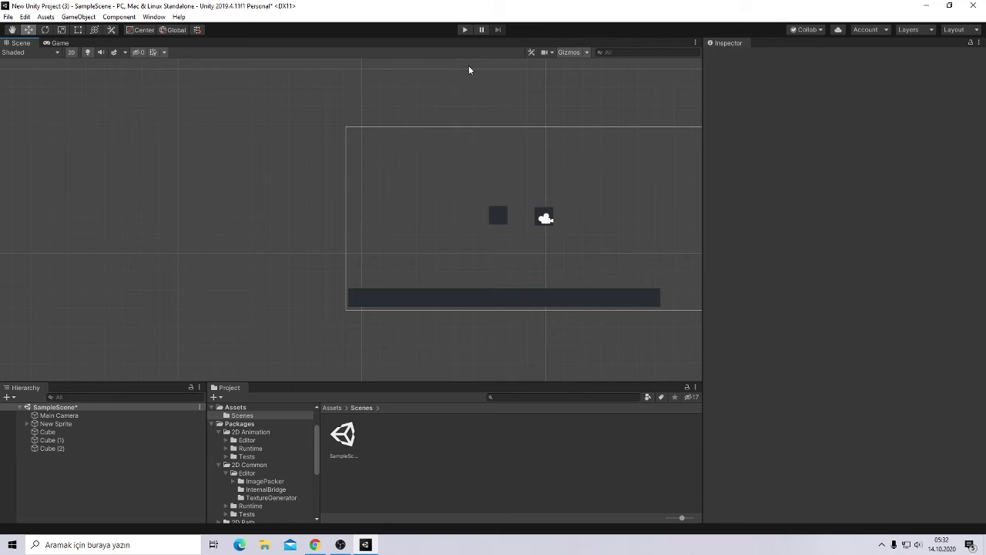
# Add a Rigidbody (Mass 1, gravity on) to Cube (2) via the 'bod' component search
pyautogui.click(502, 216)
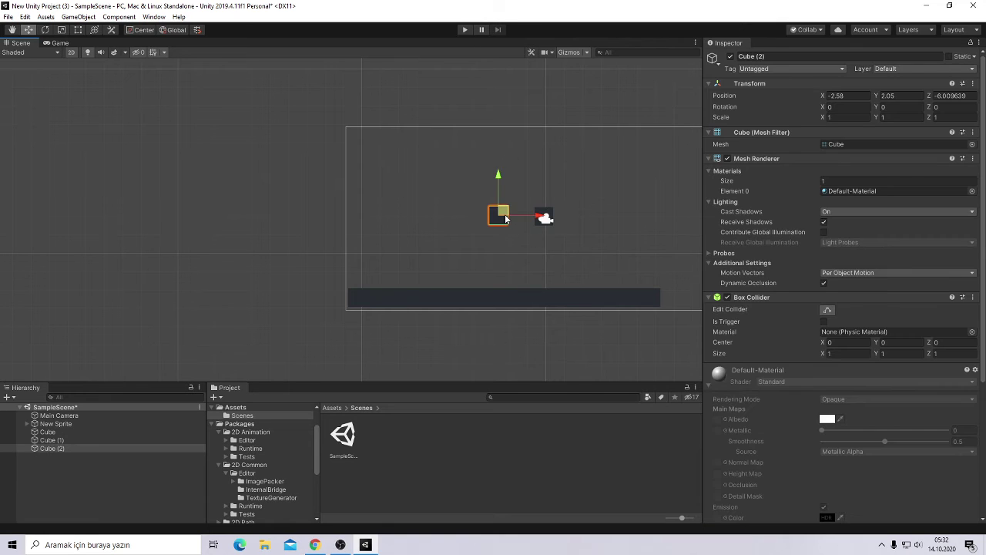
pyautogui.scroll(-5, 819, 445)
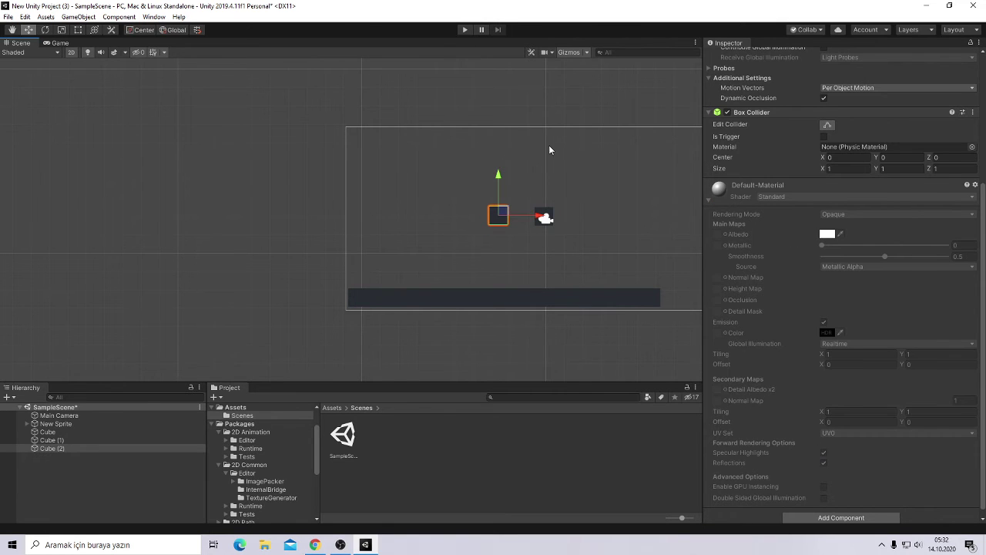
pyautogui.scroll(-1, 855, 408)
pyautogui.click(849, 512)
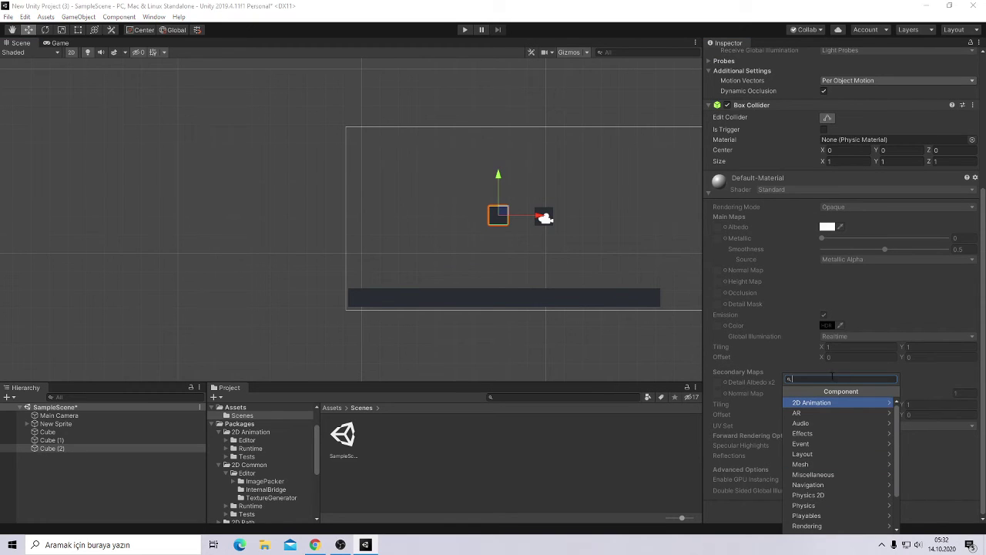
pyautogui.write('re')
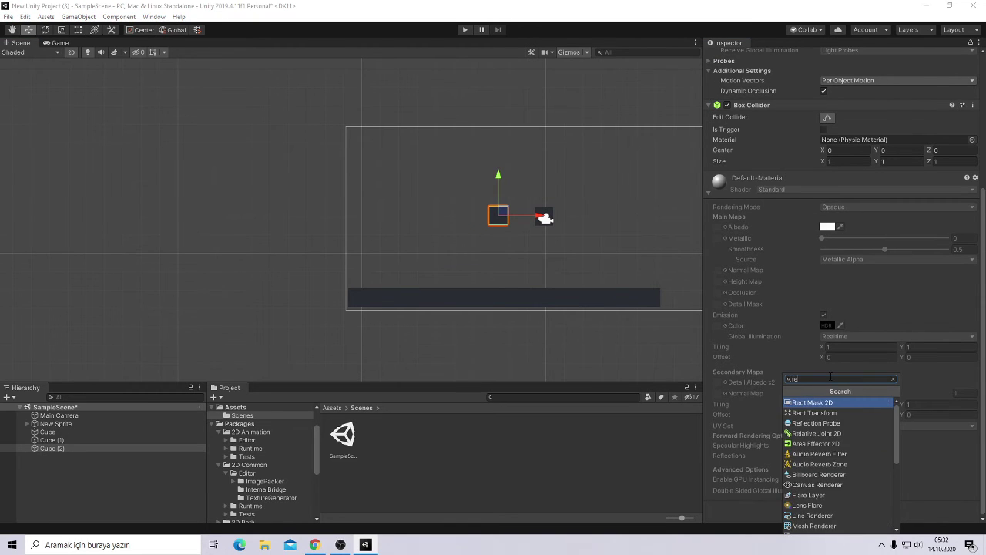
pyautogui.write('g')
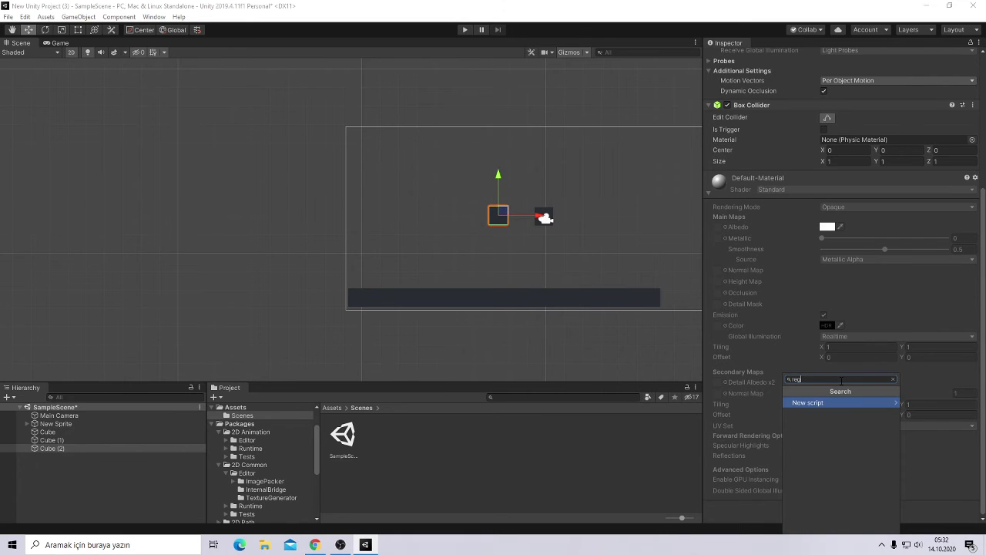
pyautogui.press('BackSpace')
pyautogui.press('BackSpace')
pyautogui.press('BackSpace')
pyautogui.write('bo')
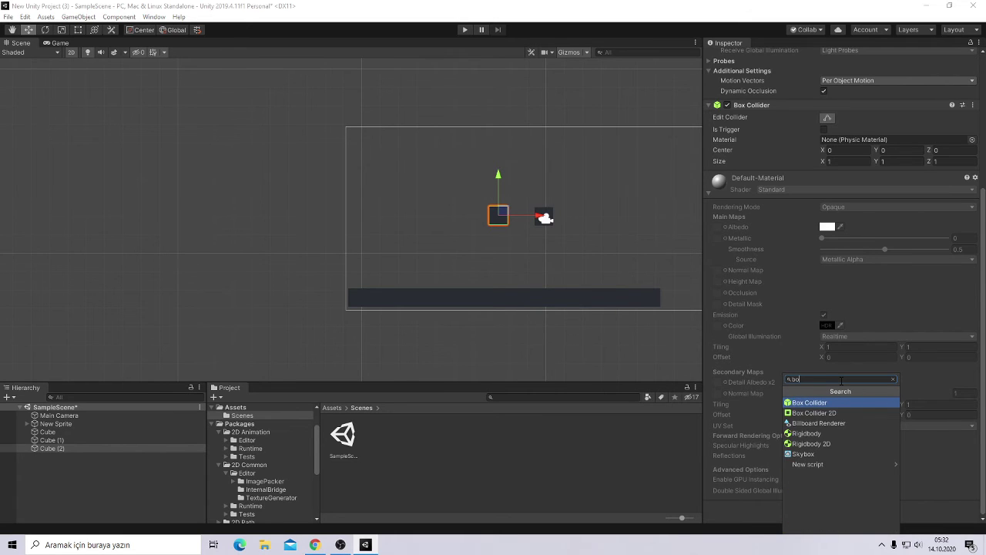
pyautogui.write('d')
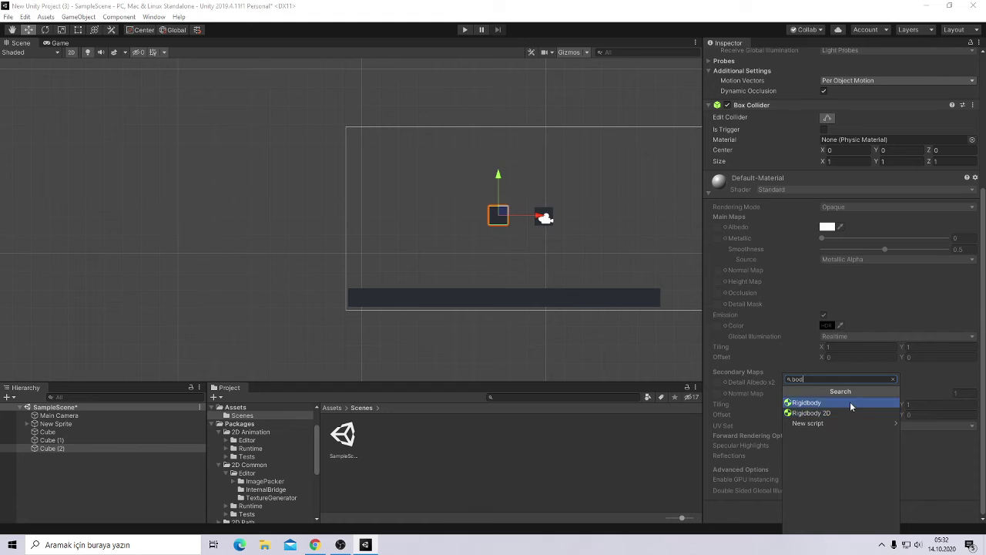
pyautogui.click(850, 401)
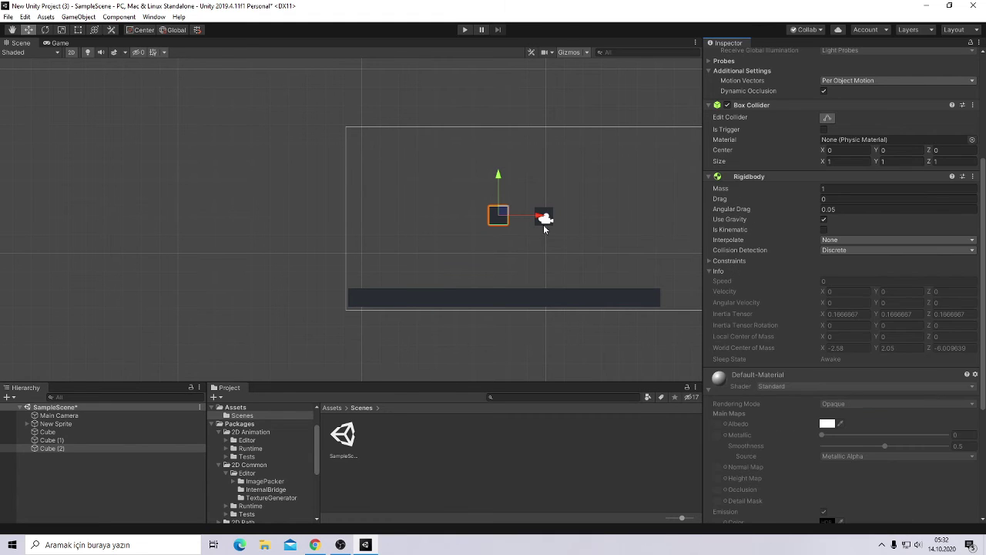
pyautogui.click(530, 213)
# Play-test the scene to watch Cube (2) fall onto the platform
pyautogui.click(463, 30)
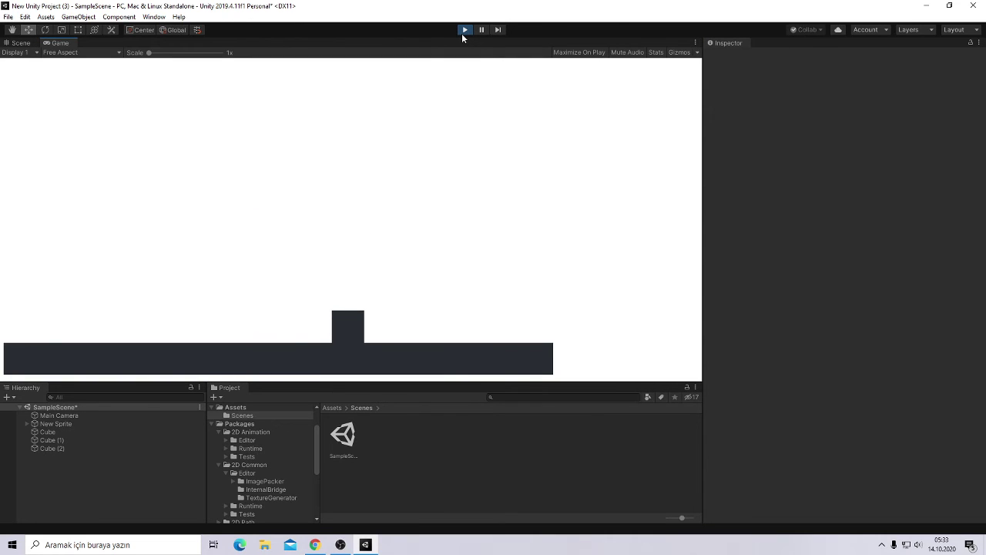
pyautogui.click(465, 30)
pyautogui.click(498, 213)
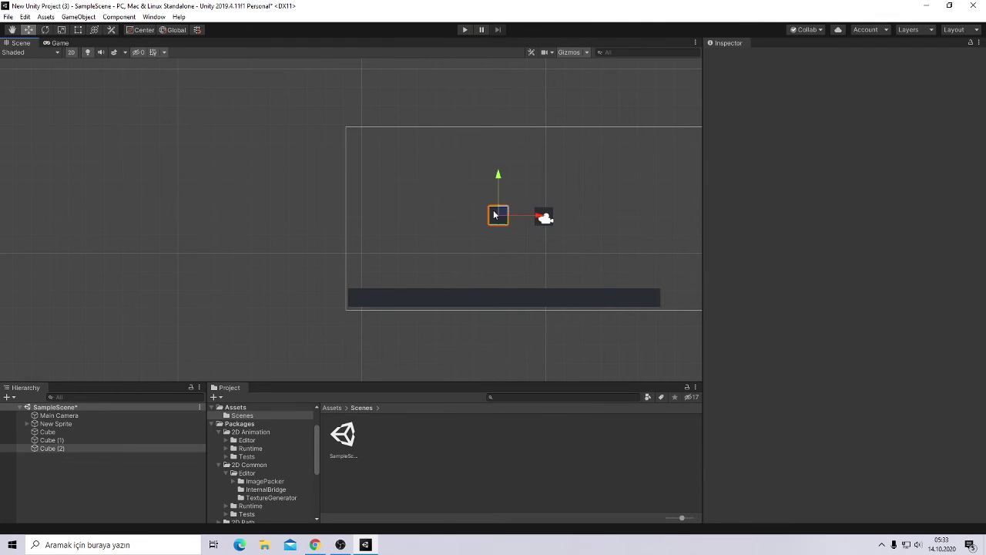
# Lower Cube (2) to about Y 1.35, give its Rigidbody mass 77, and play-test the fall
pyautogui.moveTo(501, 213)
pyautogui.mouseDown()
pyautogui.moveTo(500, 231)
pyautogui.moveTo(510, 226)
pyautogui.mouseUp()
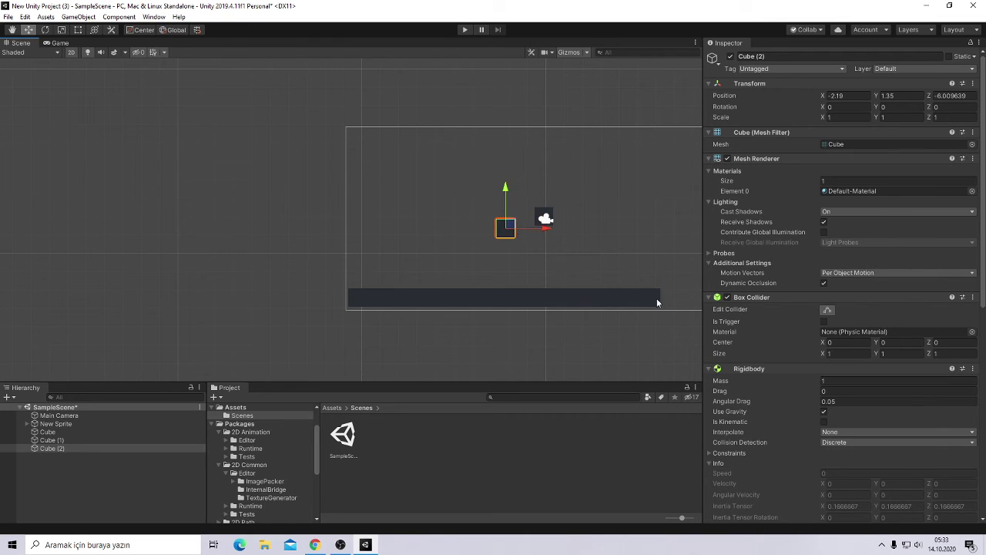
pyautogui.click(877, 383)
pyautogui.press('BackSpace')
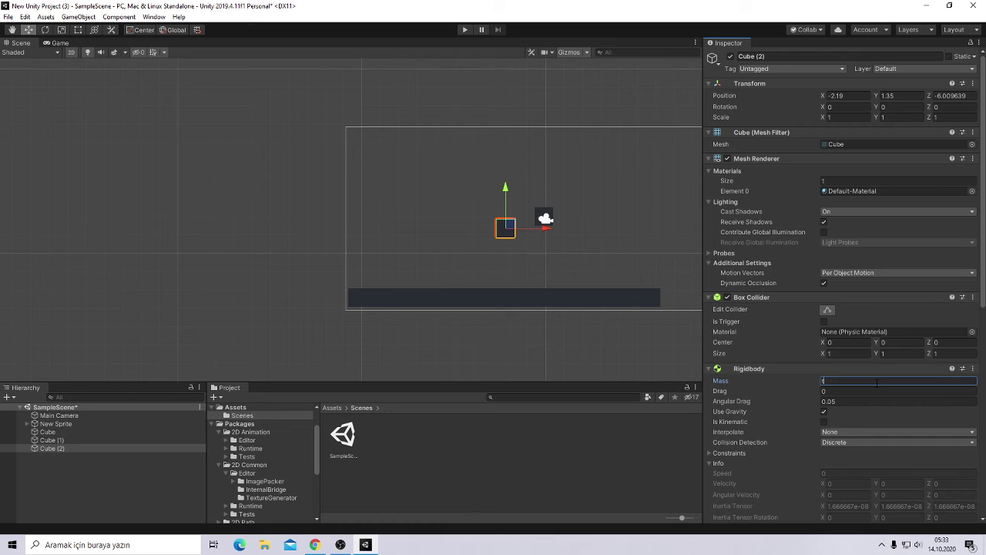
pyautogui.write('77')
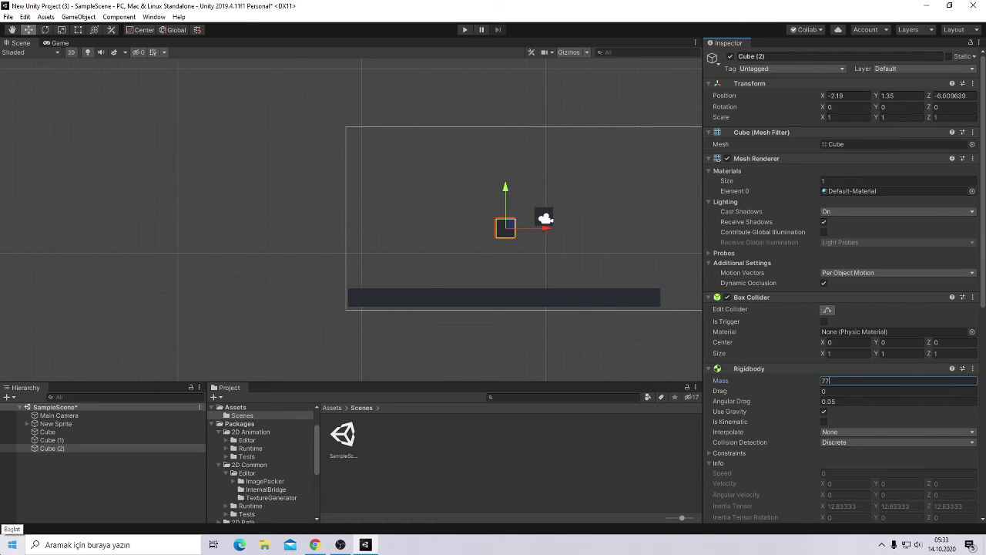
pyautogui.click(465, 31)
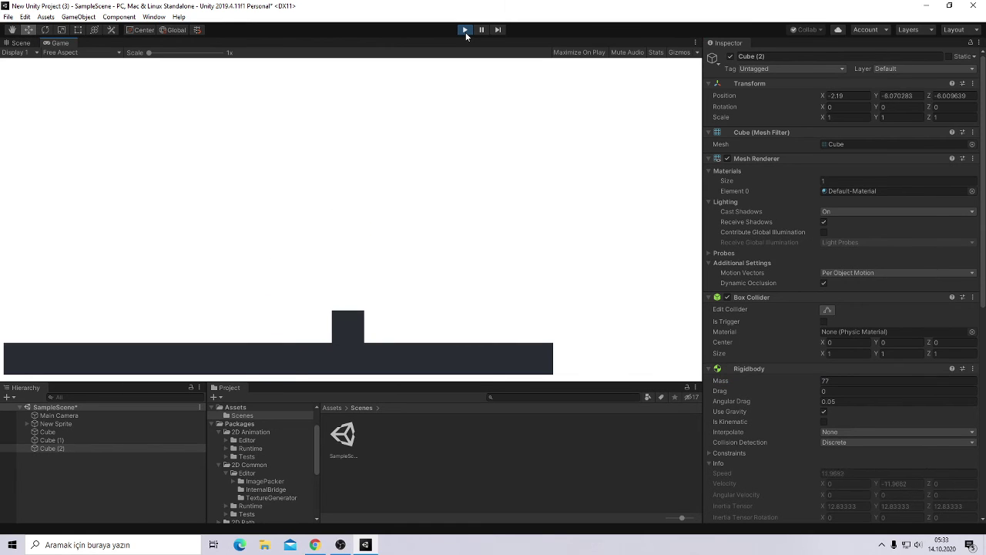
pyautogui.click(466, 31)
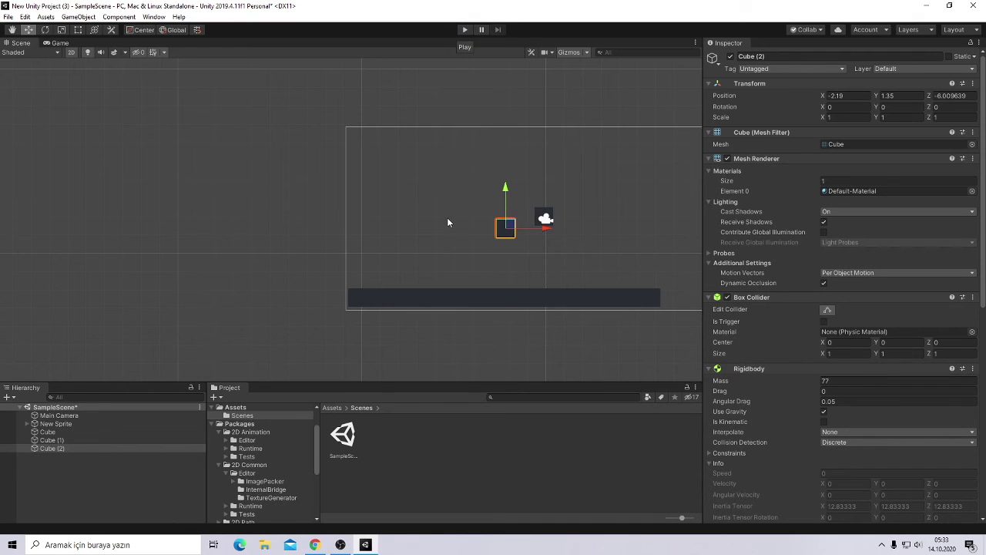
# Move Cube (1) right of the camera and play-test it with mass 3, then mass 90
pyautogui.click(530, 214)
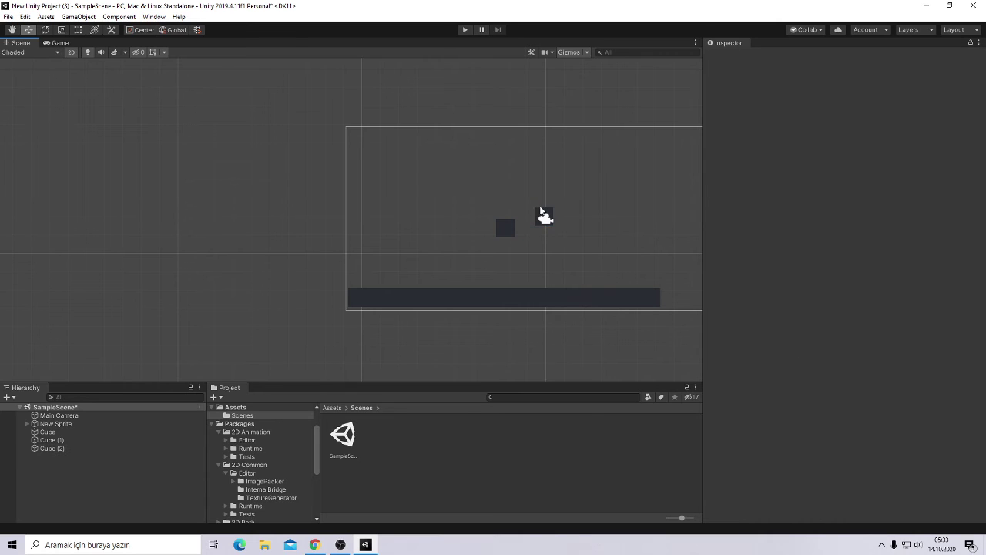
pyautogui.click(543, 216)
pyautogui.moveTo(583, 216); pyautogui.dragTo(611, 217)
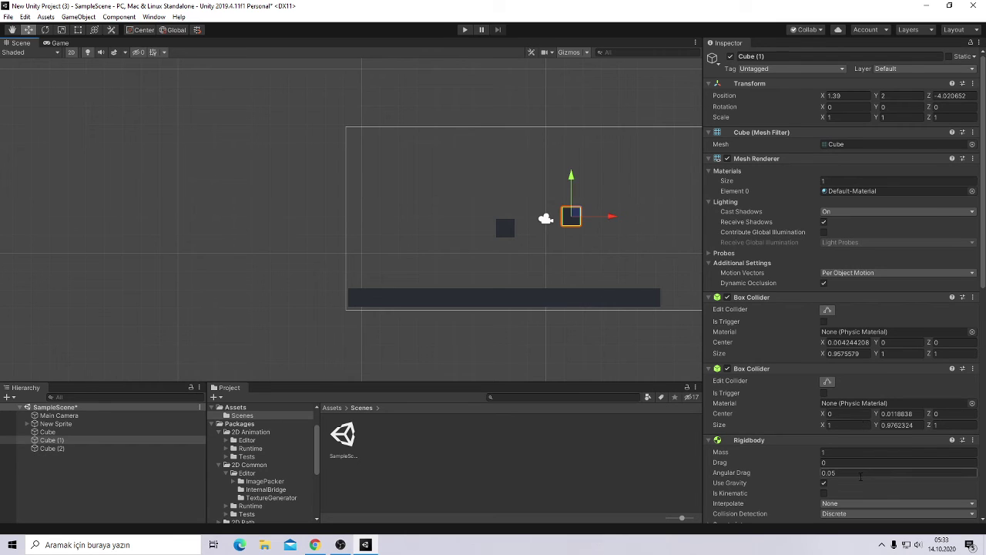
pyautogui.click(870, 452)
pyautogui.write('3')
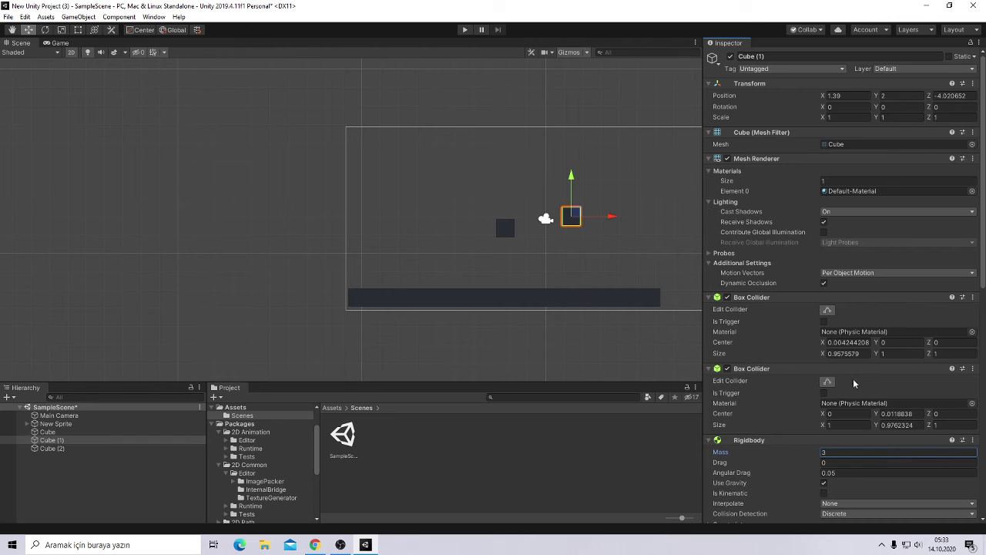
pyautogui.click(463, 31)
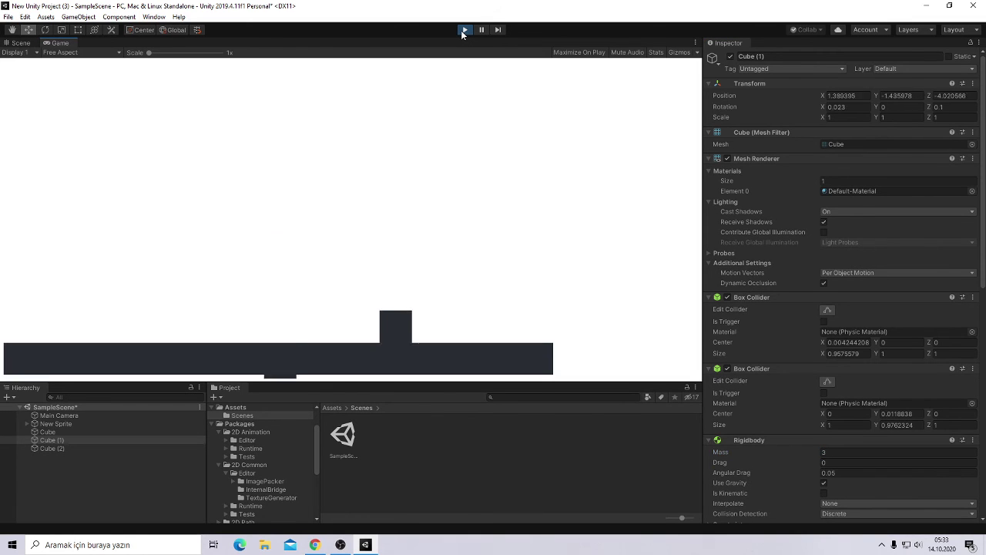
pyautogui.click(463, 31)
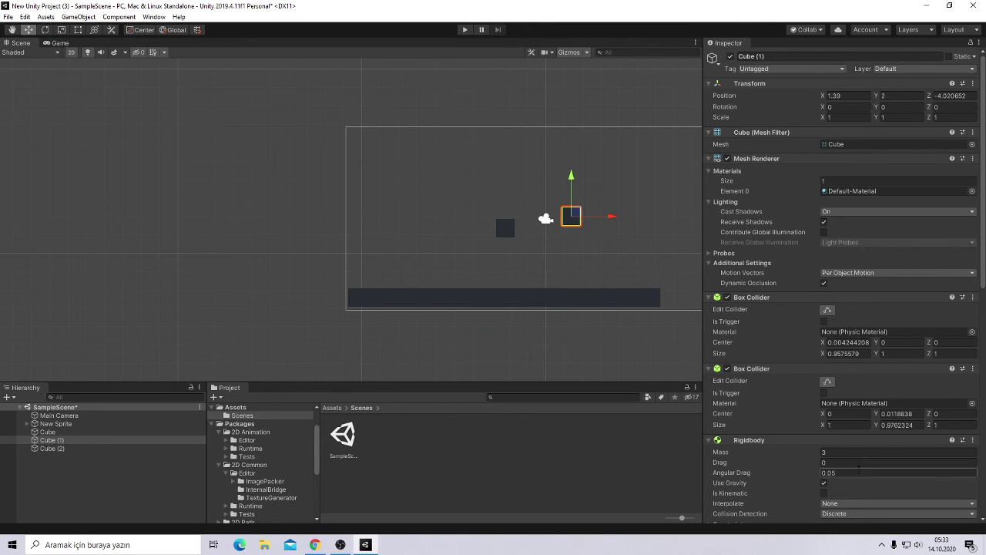
pyautogui.click(863, 454)
pyautogui.write('90')
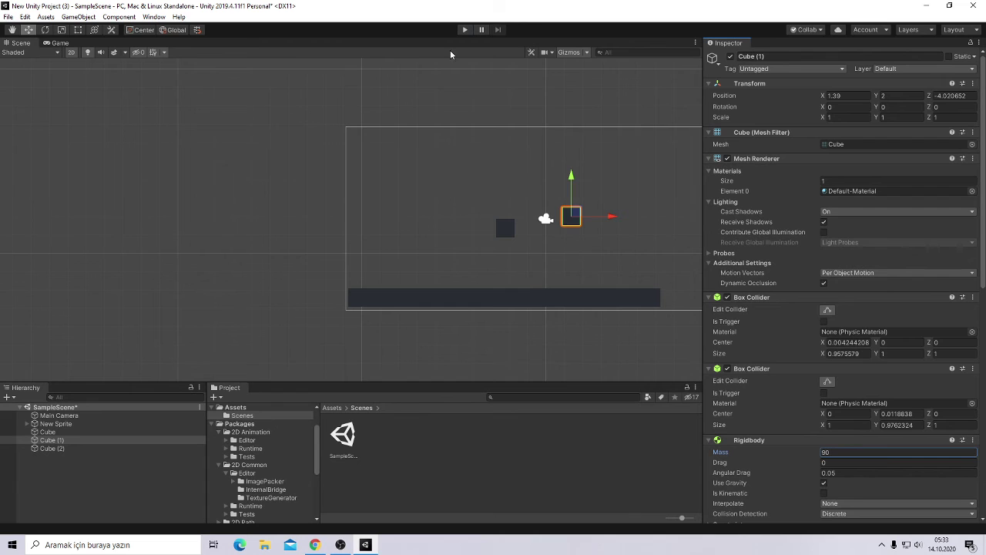
pyautogui.click(465, 31)
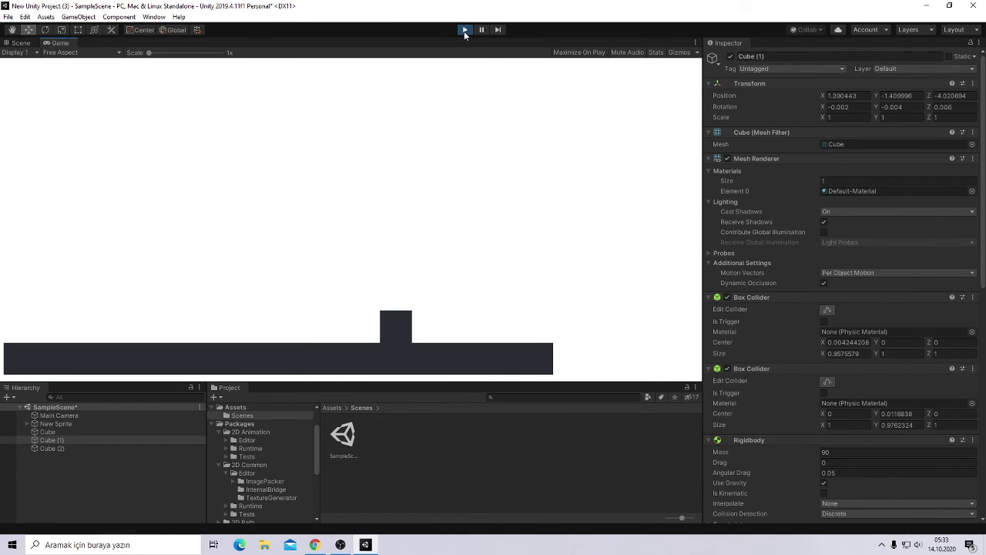
pyautogui.click(464, 31)
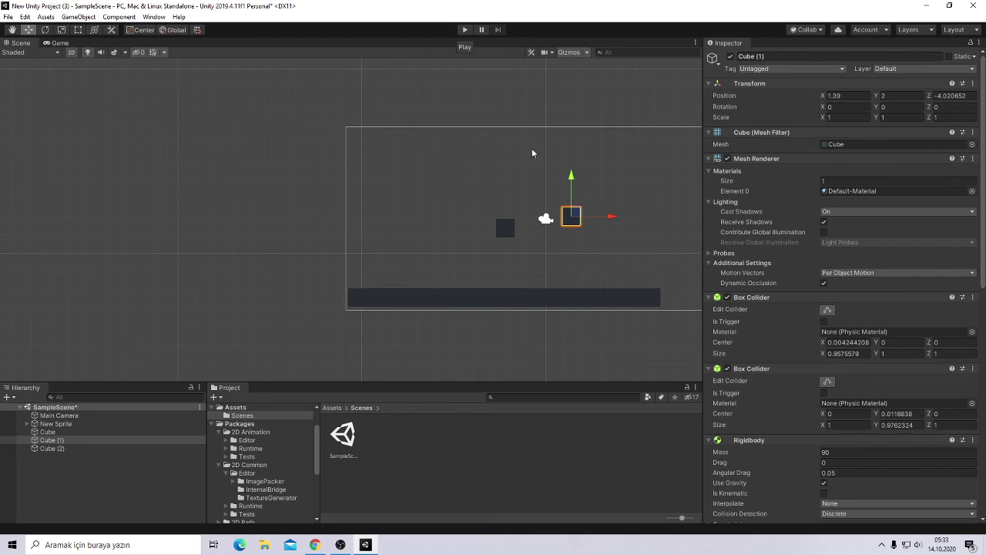
# Set Cube (1)'s Rigidbody Angular Drag to 17 and test its fall in Play mode
pyautogui.click(849, 473)
pyautogui.press('BackSpace')
pyautogui.write('2')
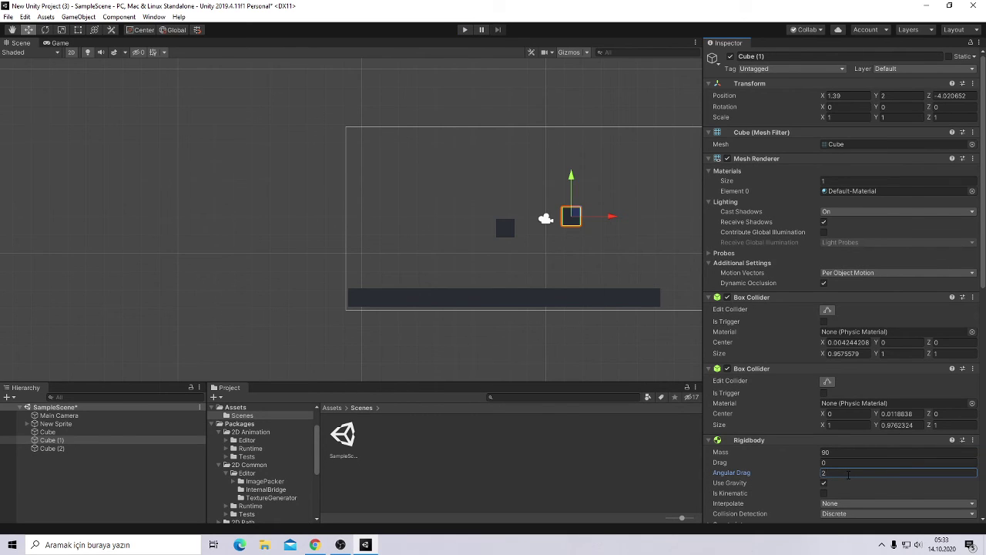
pyautogui.press('Return')
pyautogui.click(464, 30)
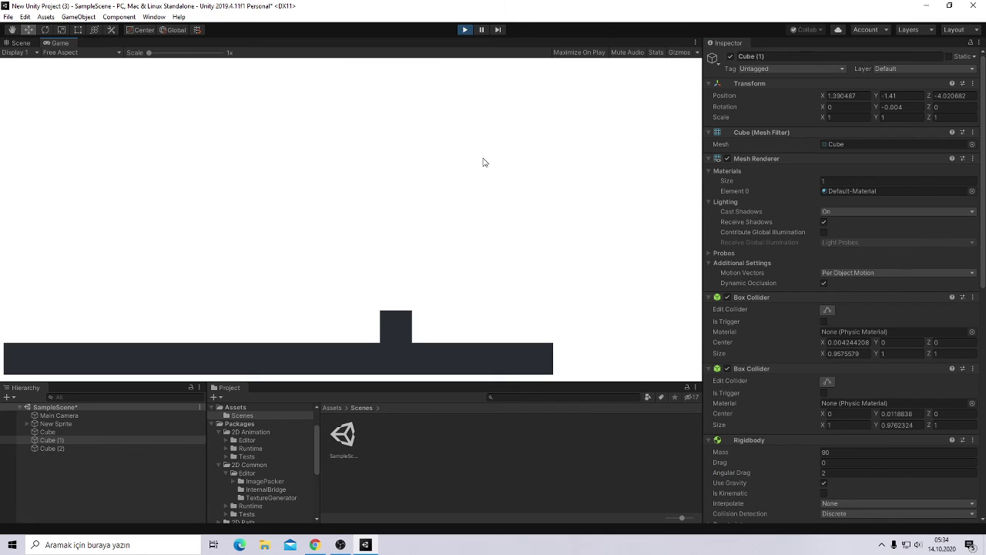
pyautogui.click(464, 30)
pyautogui.click(837, 469)
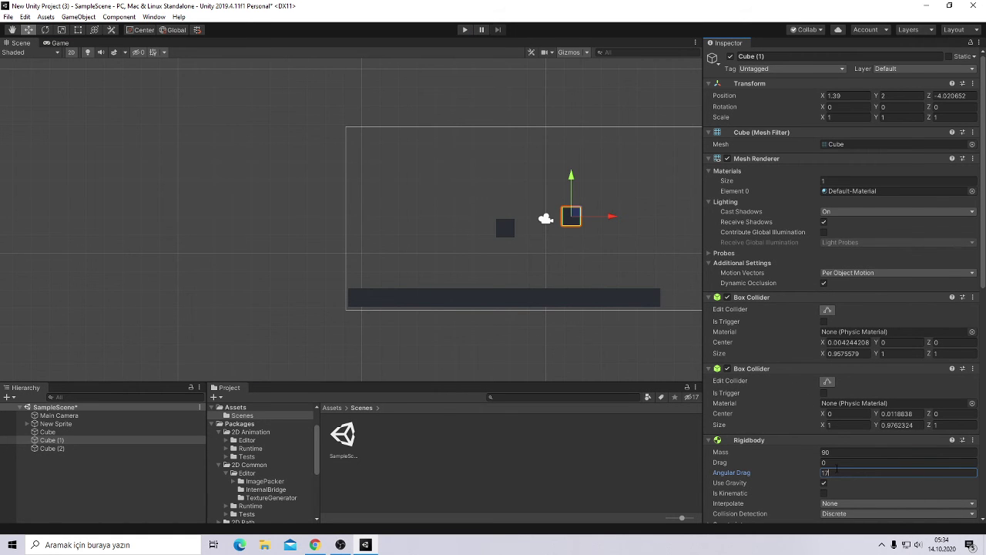
pyautogui.click(465, 30)
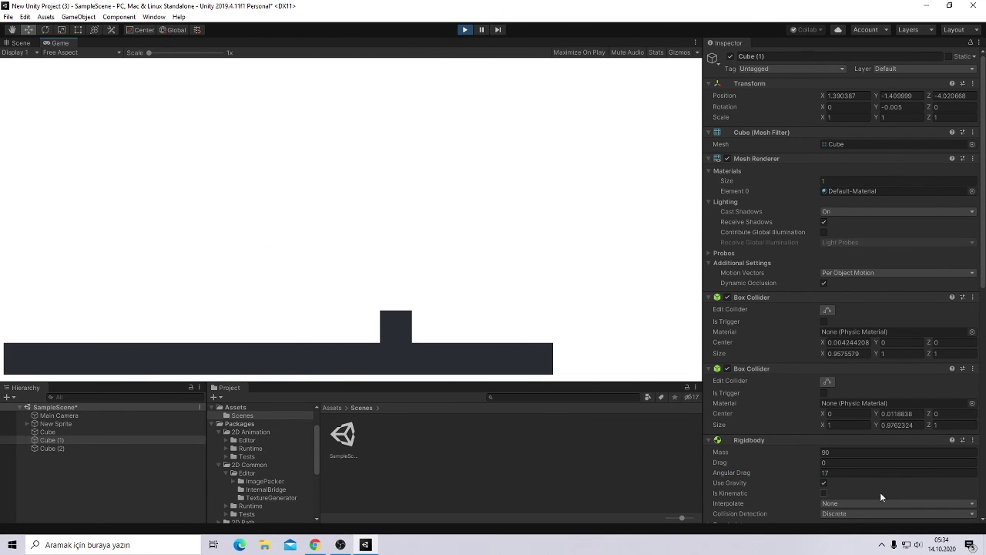
pyautogui.click(866, 462)
pyautogui.write('6')
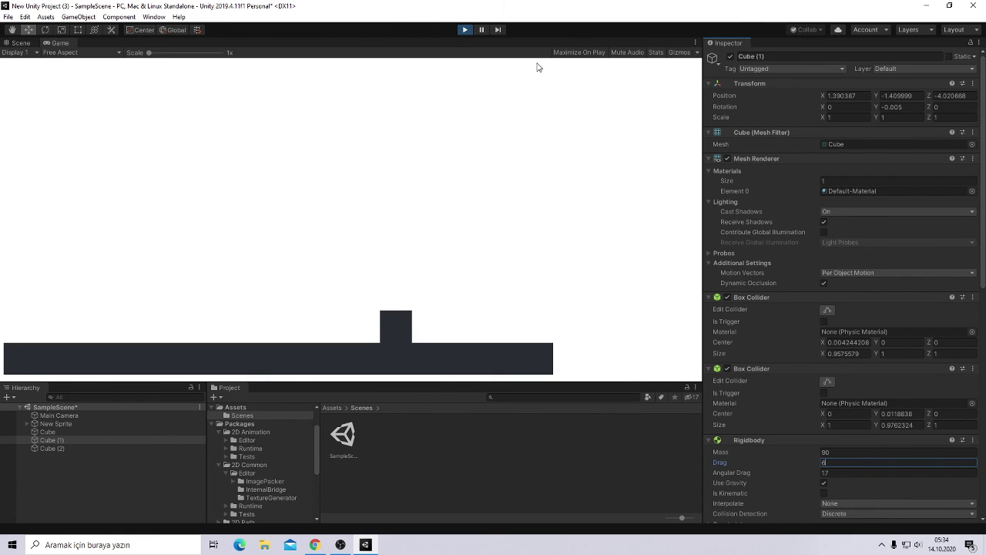
pyautogui.click(463, 31)
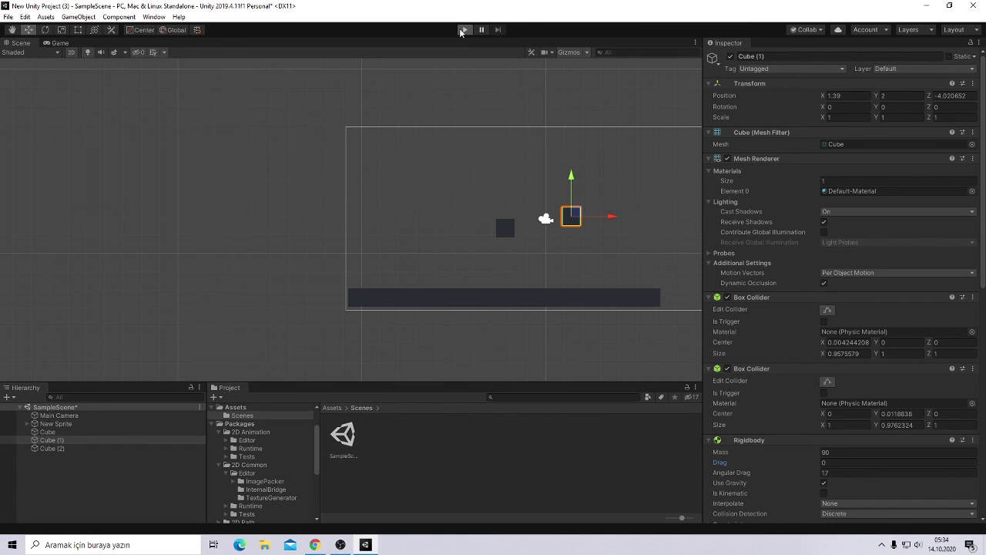
# Set Cube (1)'s collision detection to Continuous Speculative and play-test the kinematic cube
pyautogui.click(462, 30)
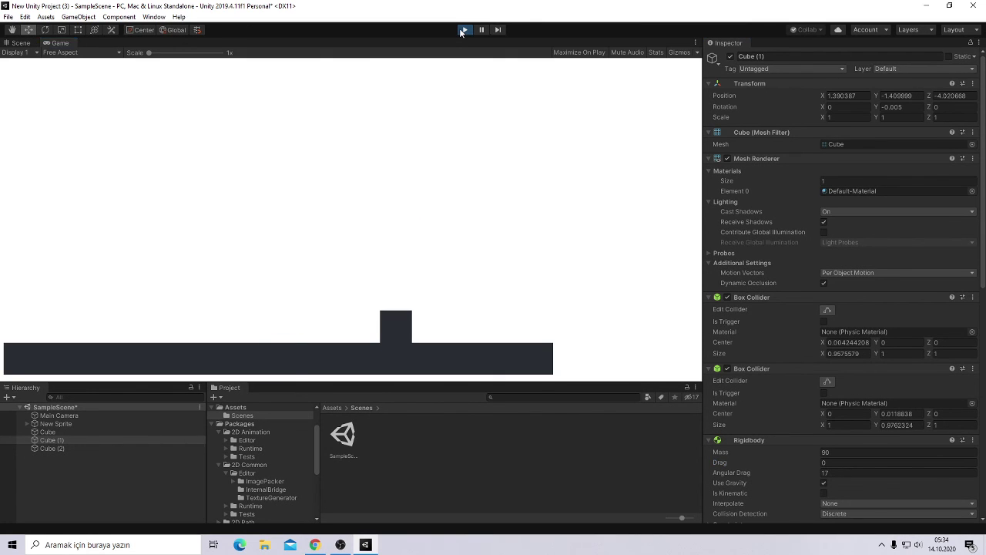
pyautogui.click(463, 31)
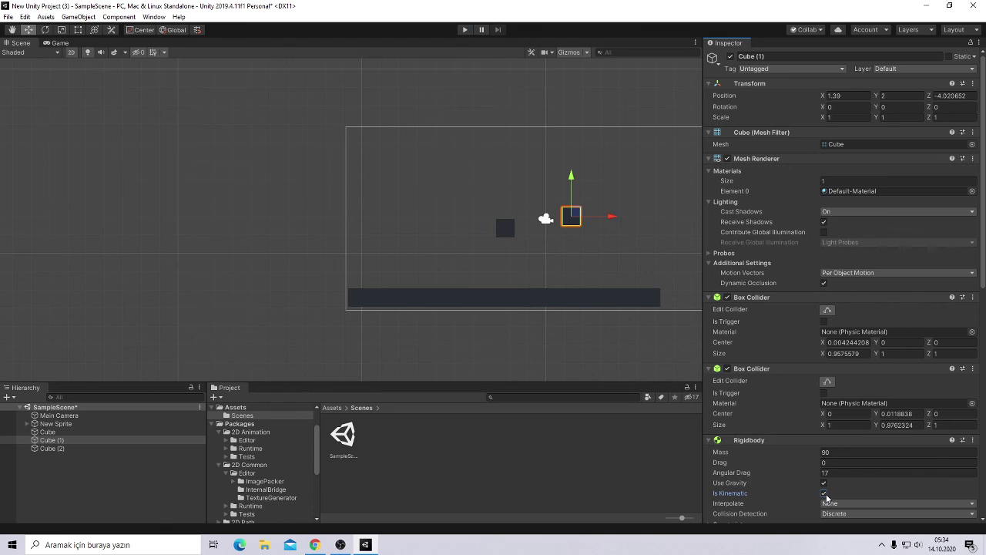
pyautogui.scroll(-3, 828, 499)
pyautogui.scroll(-3, 828, 499)
pyautogui.click(869, 329)
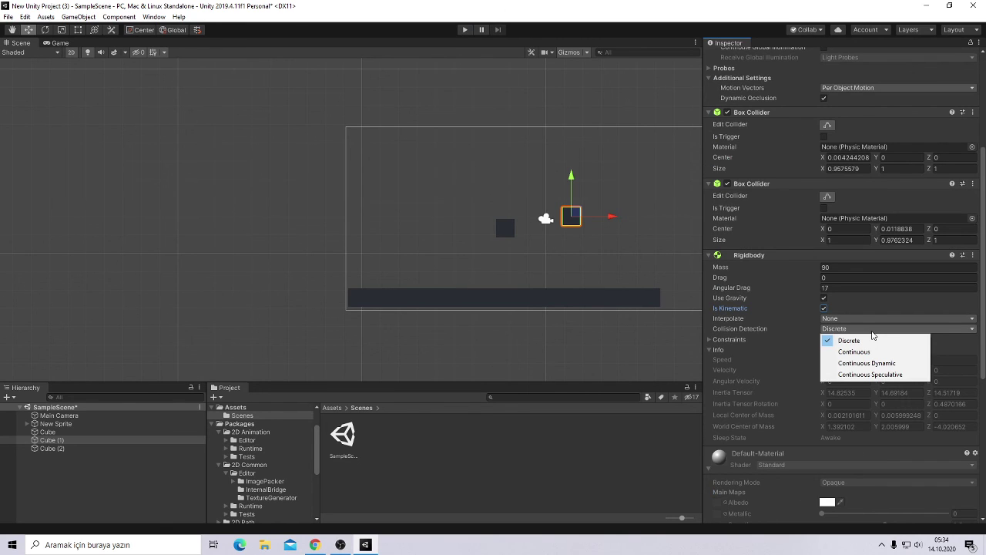
pyautogui.click(871, 375)
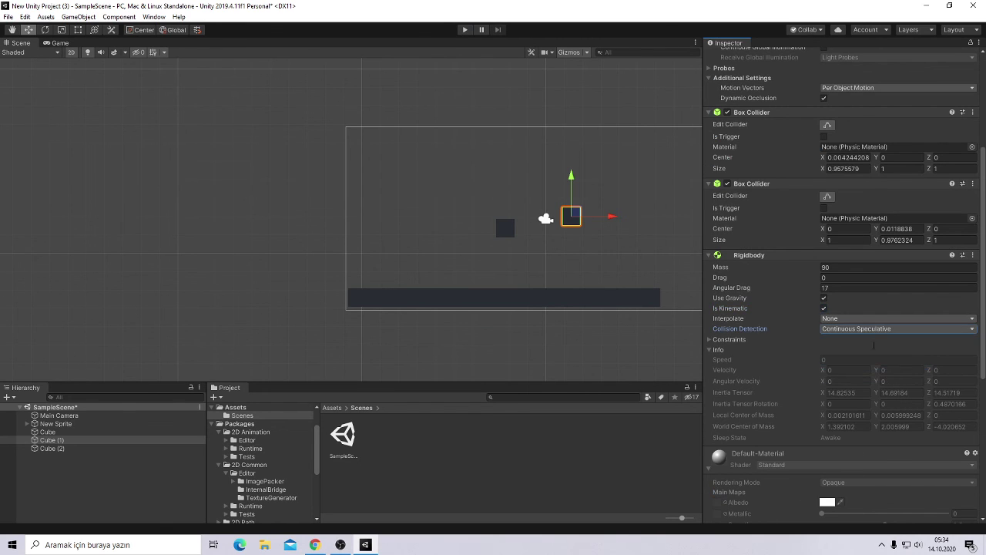
pyautogui.click(463, 30)
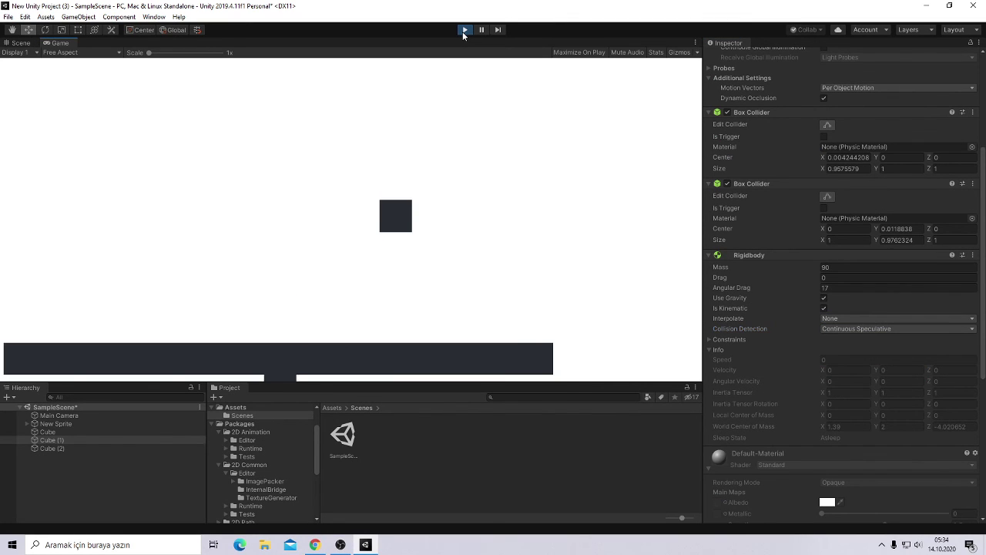
pyautogui.click(464, 31)
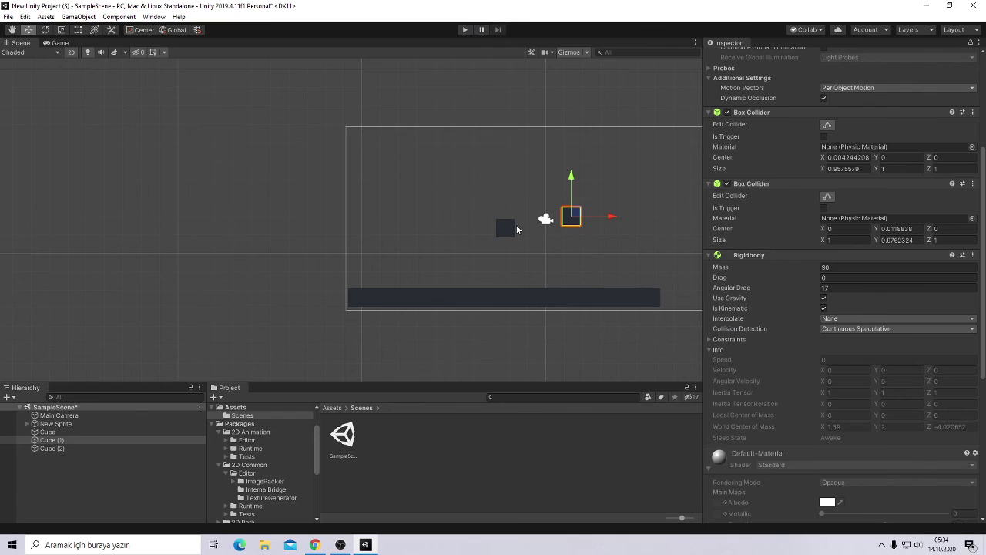
# Raise Cube (2) above Cube (1), to X 0.59, Y 3.14
pyautogui.click(513, 228)
pyautogui.click(513, 227)
pyautogui.moveTo(508, 193)
pyautogui.mouseDown()
pyautogui.moveTo(548, 160)
pyautogui.moveTo(598, 184)
pyautogui.mouseUp()
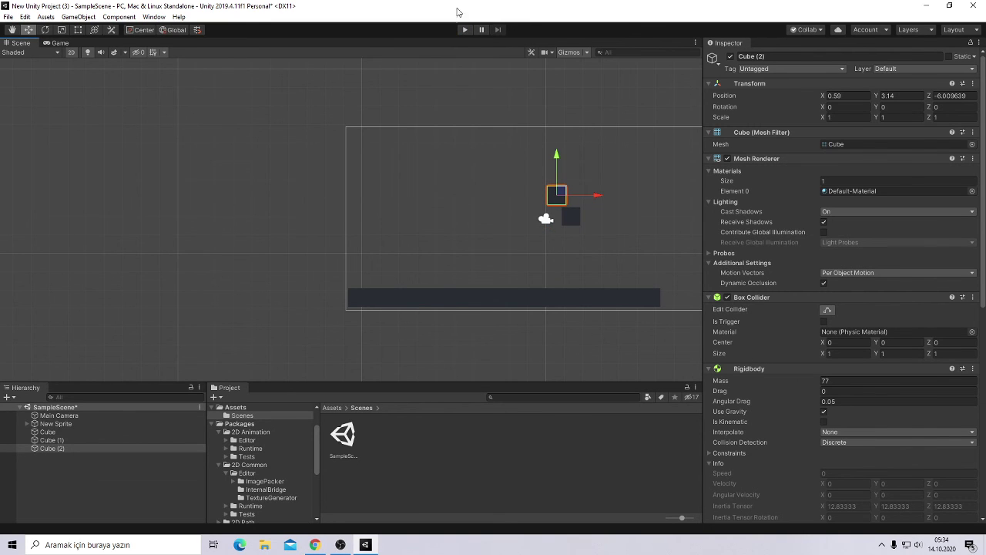
# Play-test the new layout, then set Cube (1)'s second Box Collider Center X to 0.3 and run it
pyautogui.click(464, 30)
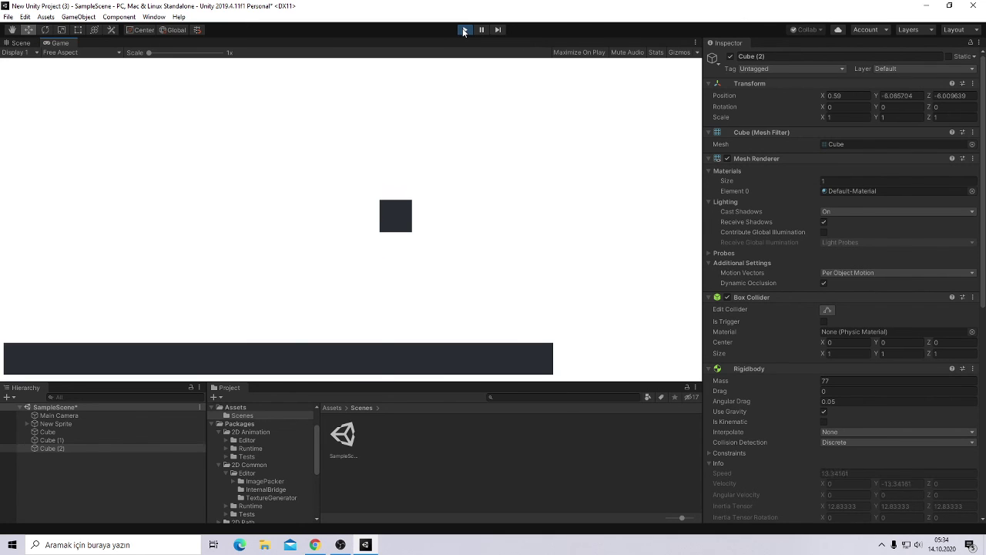
pyautogui.click(464, 31)
pyautogui.click(575, 217)
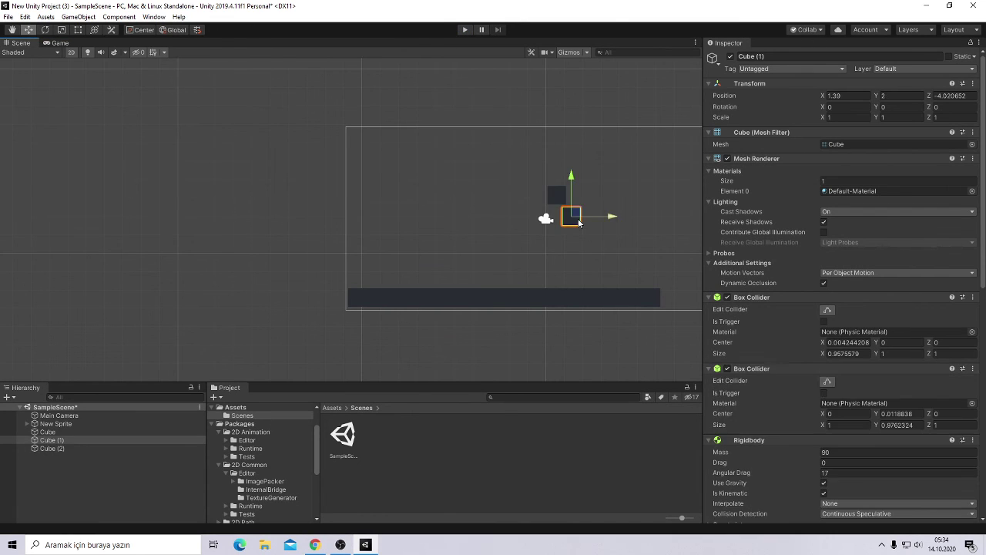
pyautogui.click(846, 414)
pyautogui.write('4')
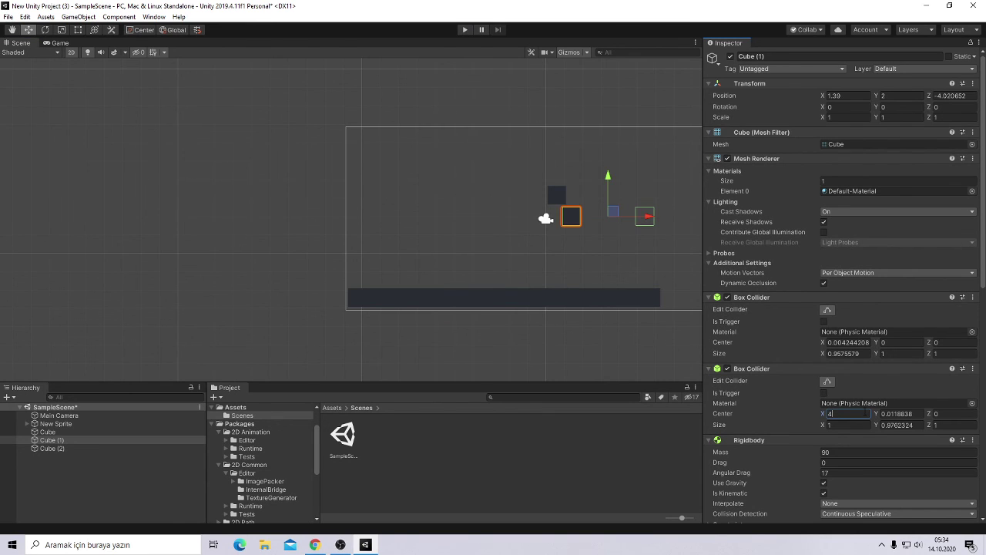
pyautogui.press('BackSpace')
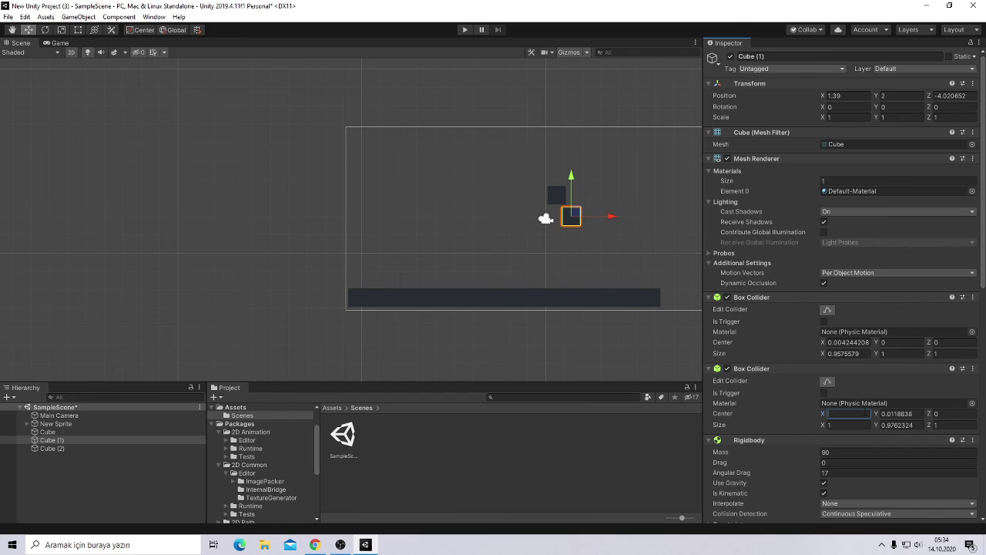
pyautogui.write('1')
pyautogui.press('BackSpace')
pyautogui.write('1')
pyautogui.write('3')
pyautogui.click(467, 29)
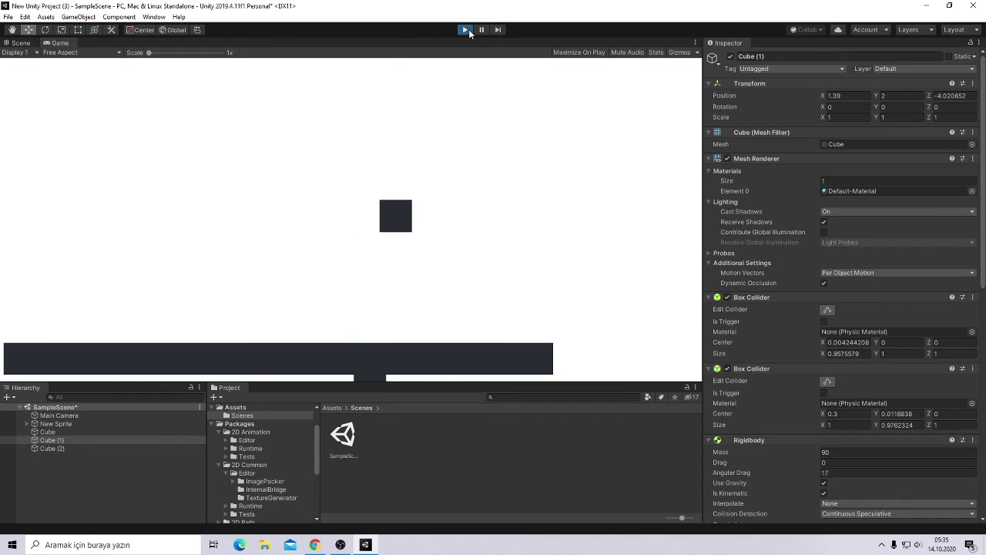
# Switch Cube (1)'s collision detection to Continuous and play-test it
pyautogui.click(466, 30)
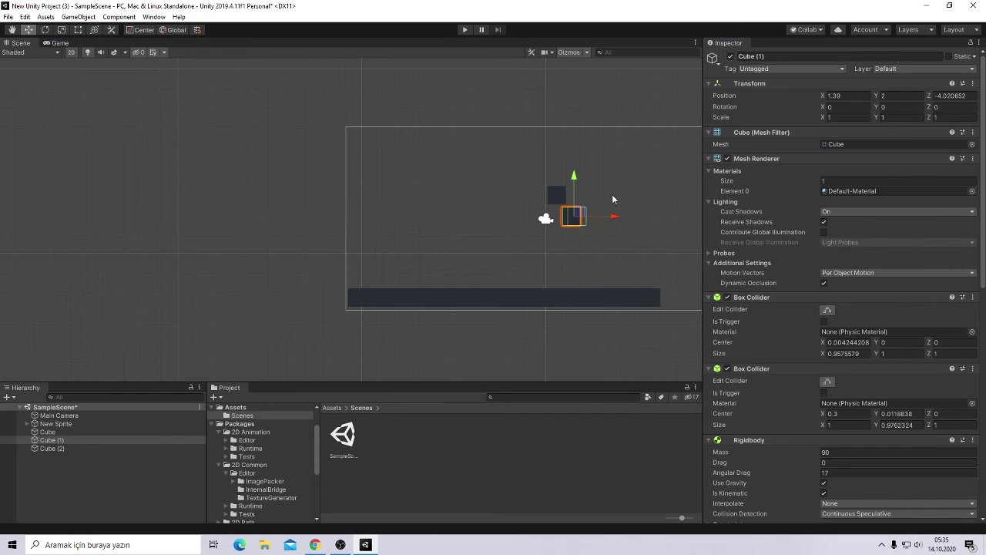
pyautogui.scroll(-3, 926, 395)
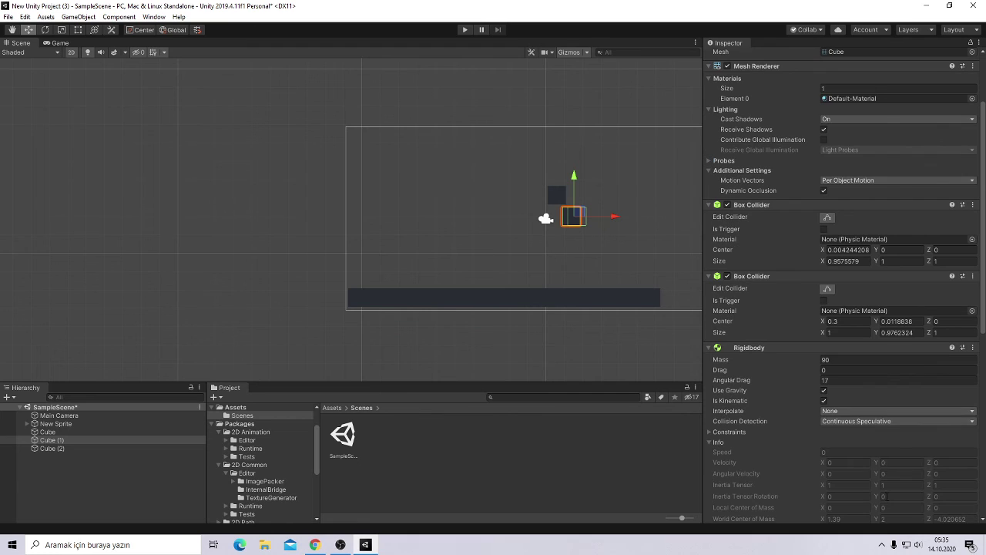
pyautogui.click(896, 420)
pyautogui.click(879, 444)
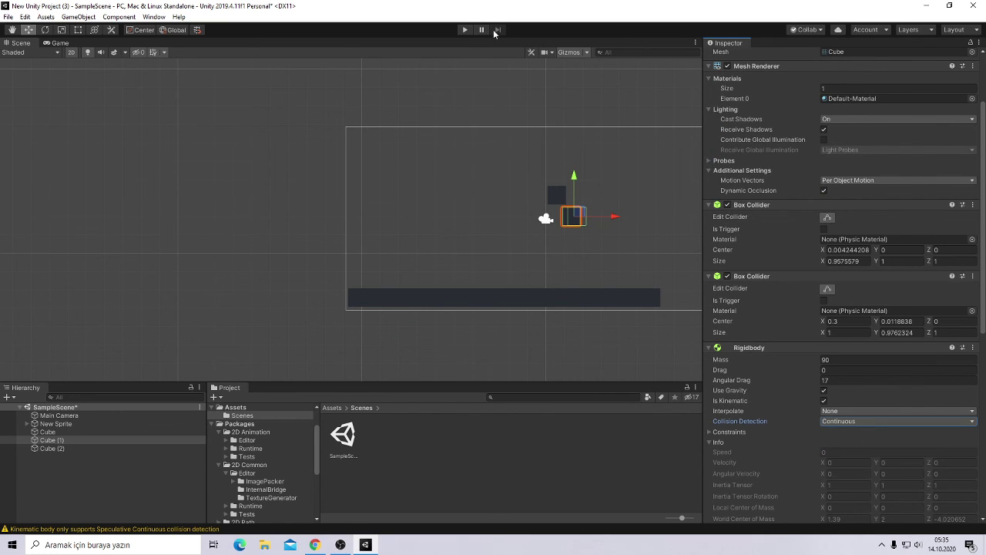
pyautogui.click(472, 29)
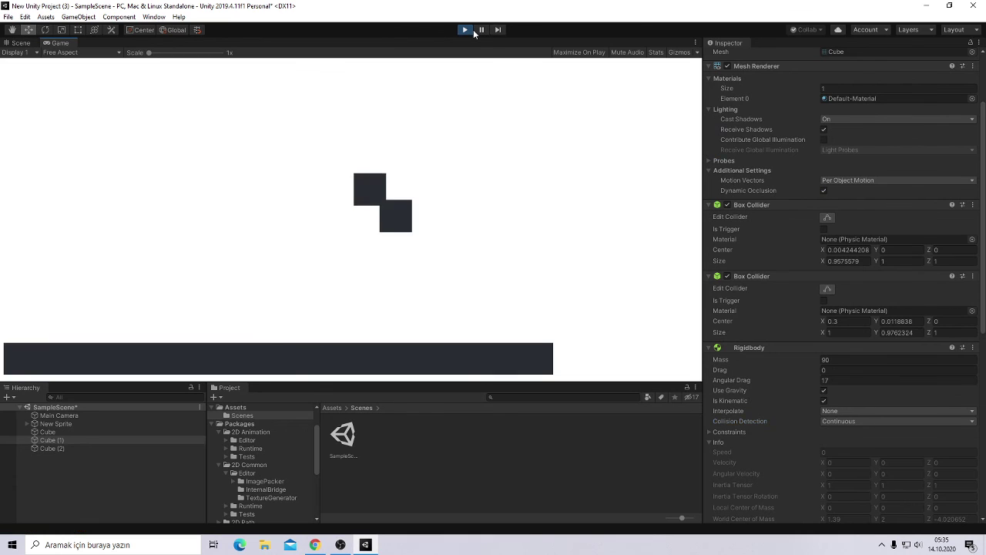
pyautogui.click(473, 29)
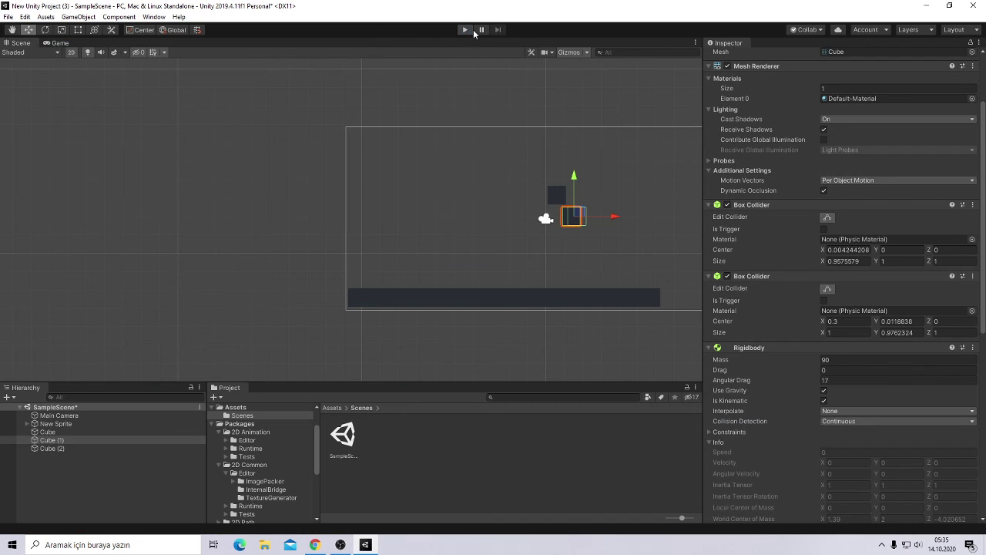
# Set collision detection back to Discrete and play-test again
pyautogui.click(873, 422)
pyautogui.click(872, 429)
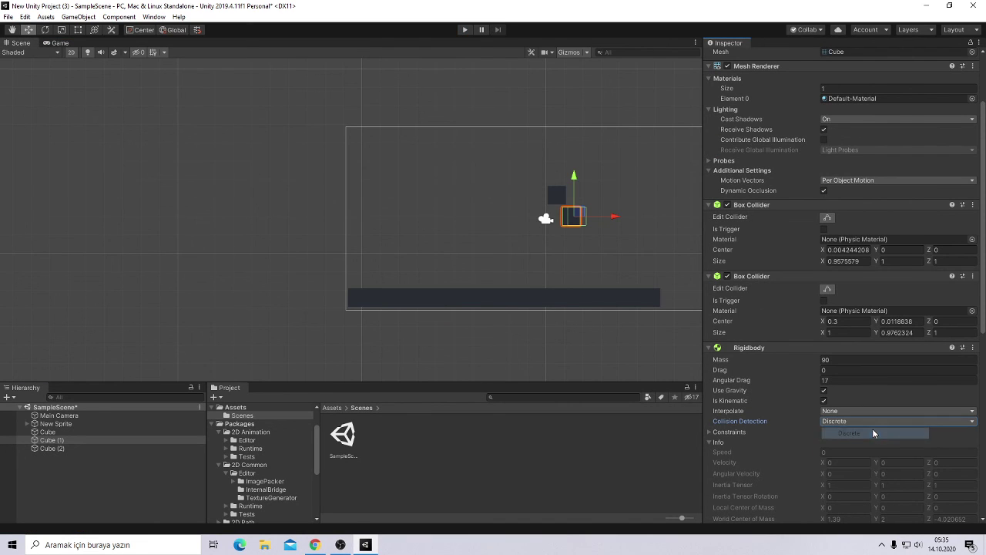
pyautogui.click(463, 29)
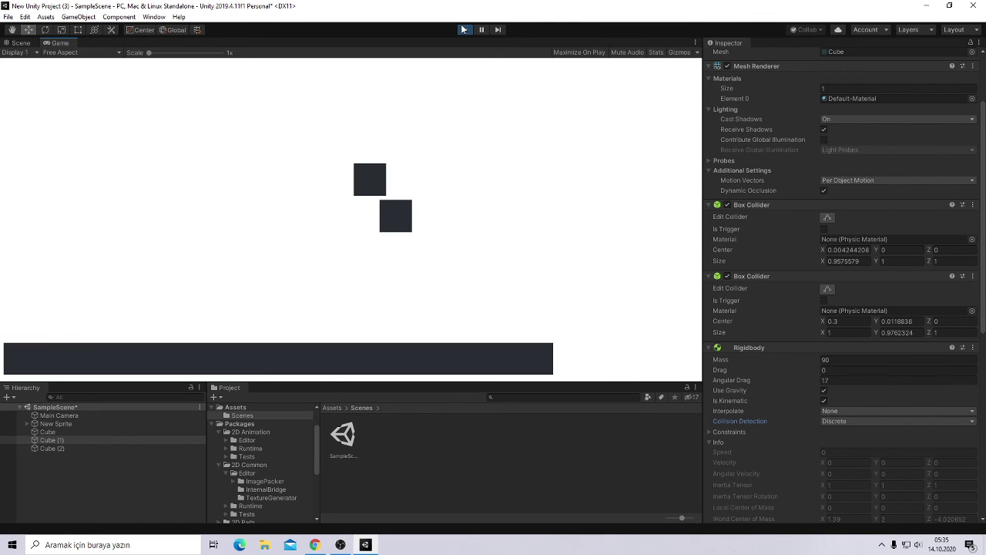
pyautogui.click(463, 29)
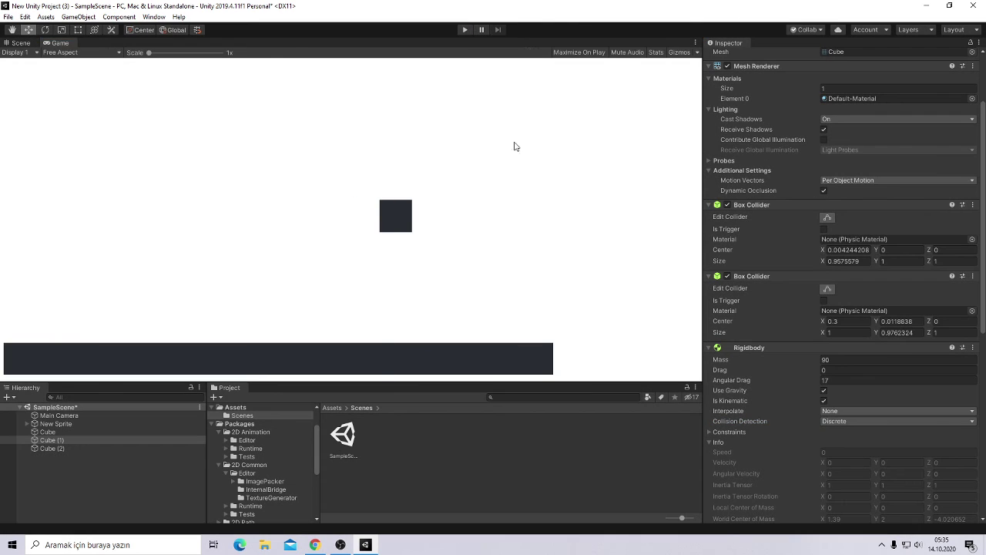